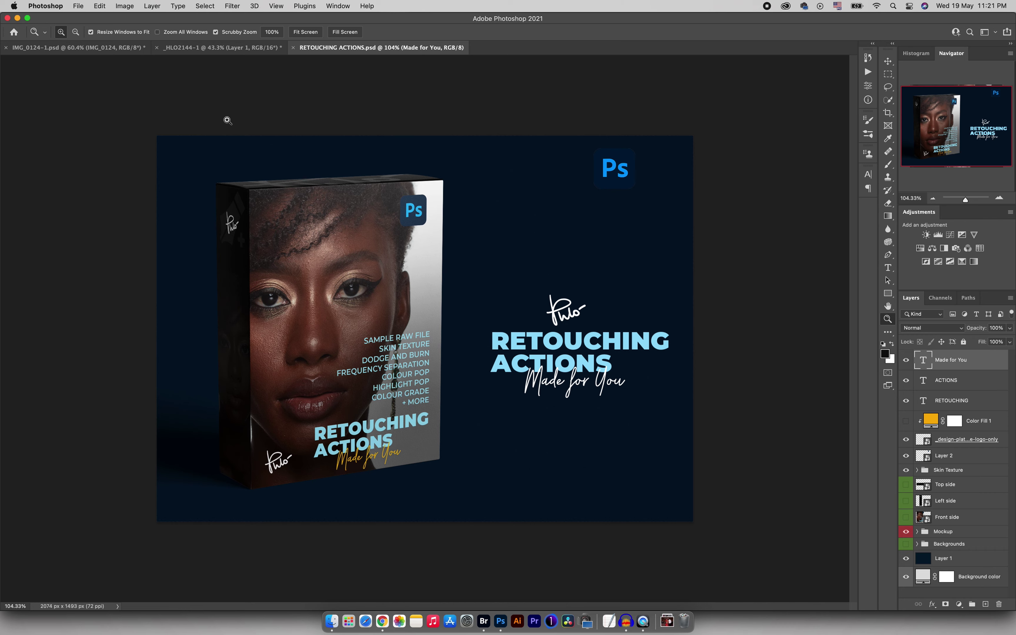
Step: Crop the _HLO2144-1 photo to a 4:5 ratio, with the model shifted left and slightly up within the frame
{"action": "left_click", "coordinate": [225, 50]}
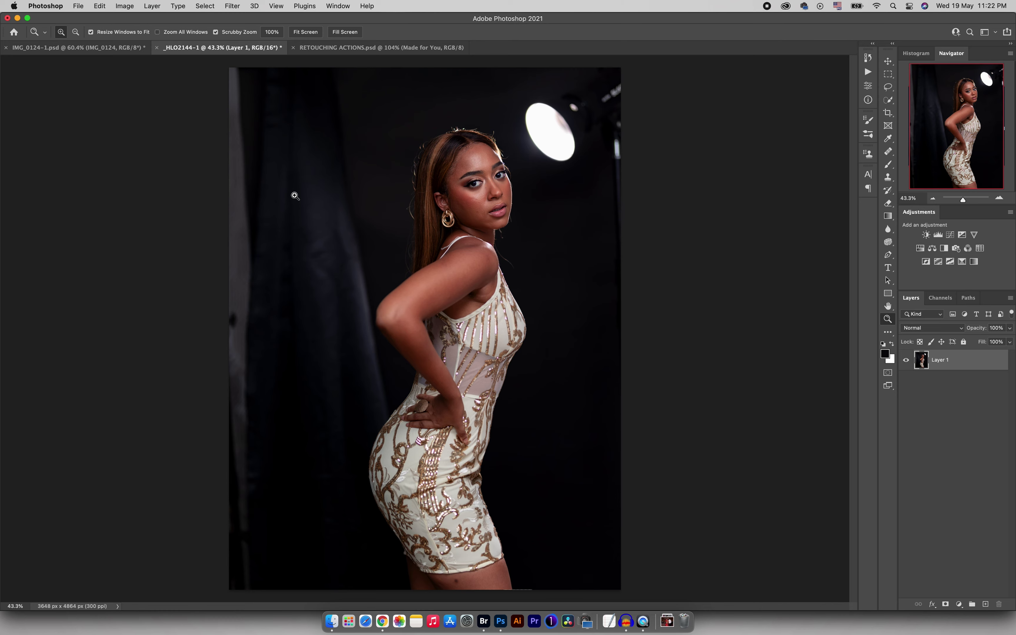
{"action": "key", "text": "c"}
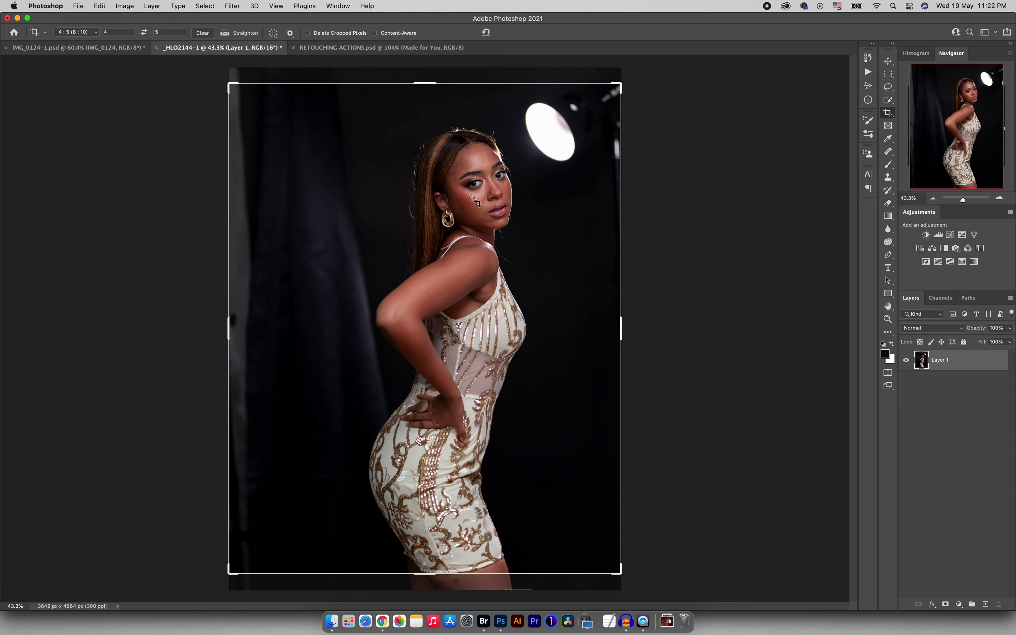
{"action": "left_click_drag", "start_coordinate": [477, 203], "coordinate": [421, 193]}
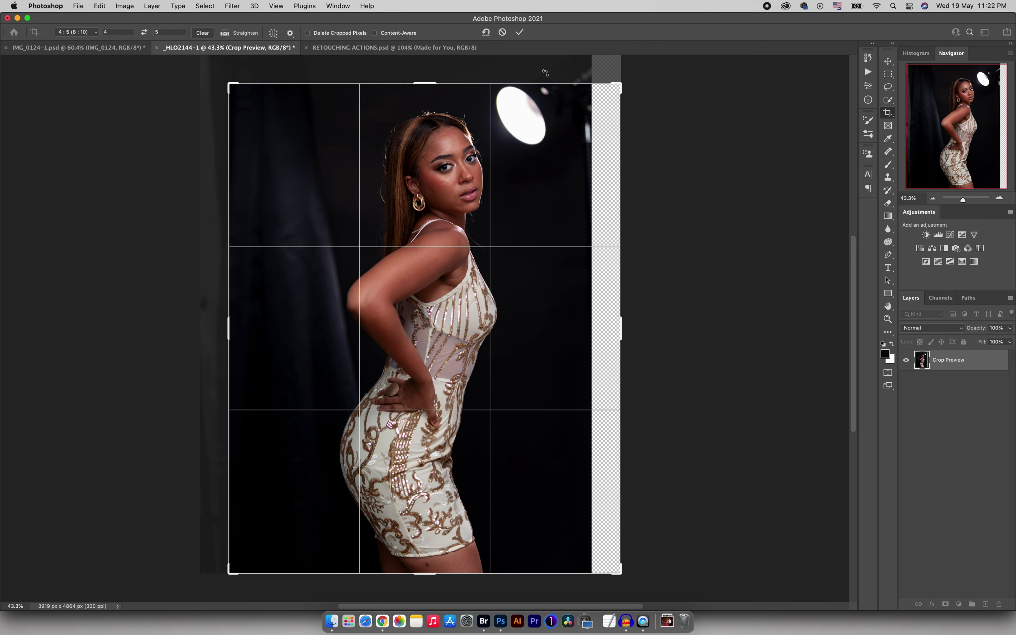
{"action": "left_click", "coordinate": [520, 33]}
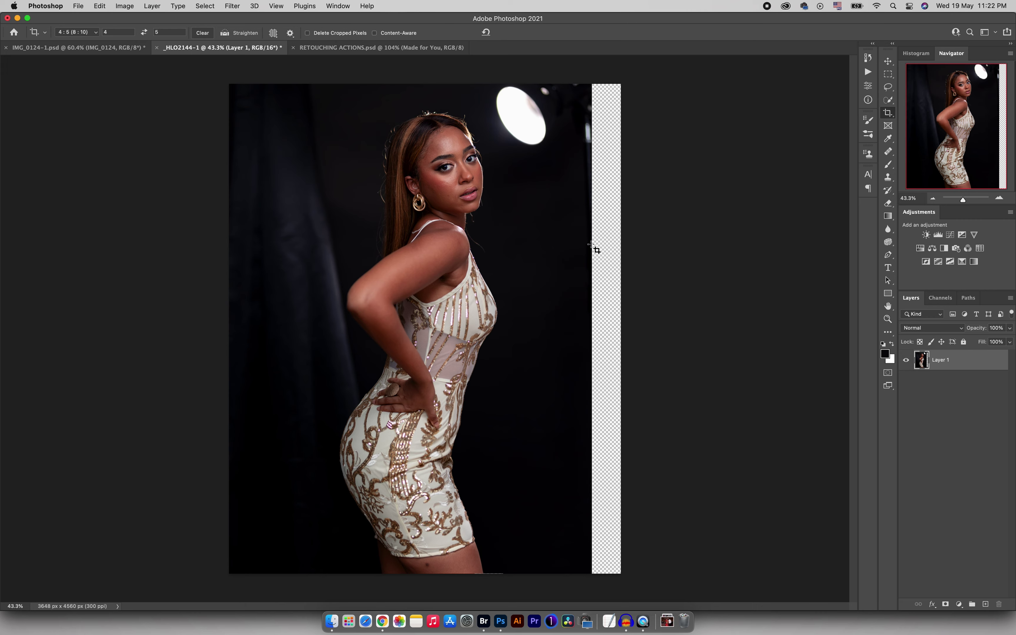
Step: Look over the Individual Actions set, and run the Run 1st action from the Phloshop Retouching Action Set
{"action": "left_click", "coordinate": [868, 71]}
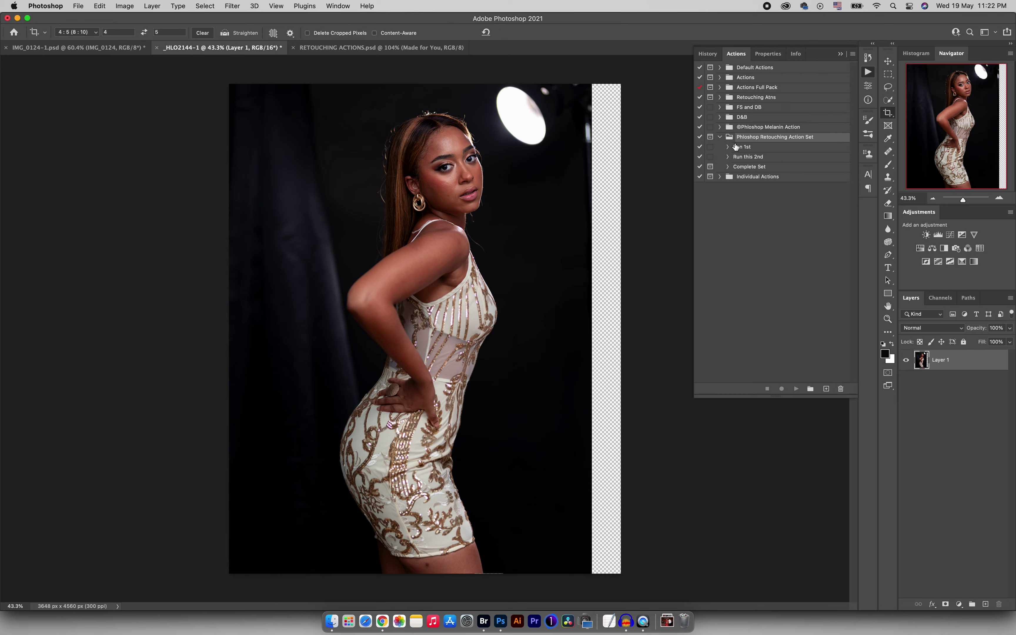
{"action": "left_click", "coordinate": [720, 177]}
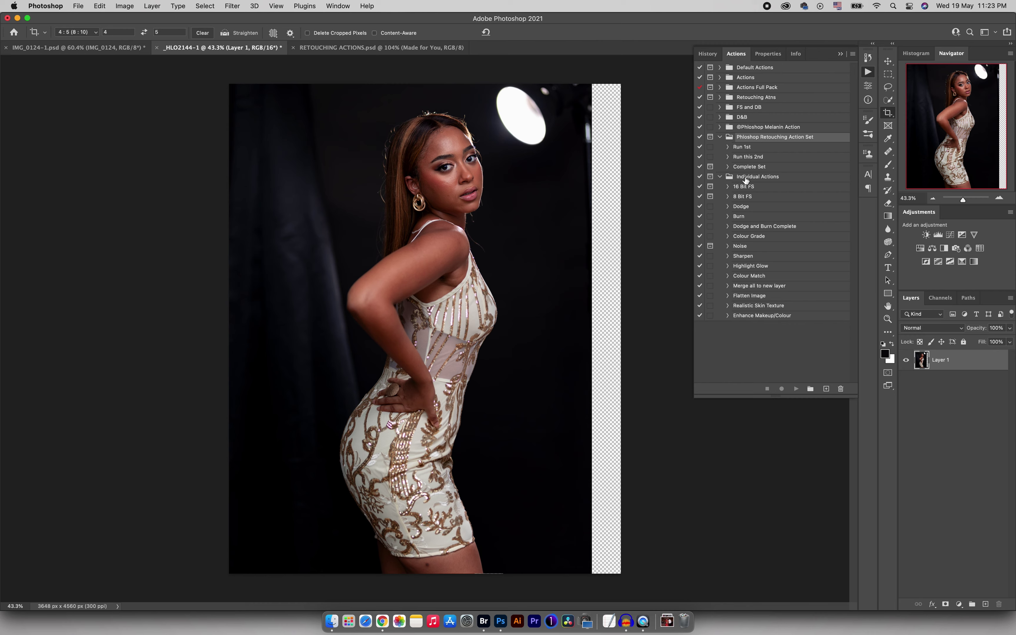
{"action": "left_click", "coordinate": [720, 177]}
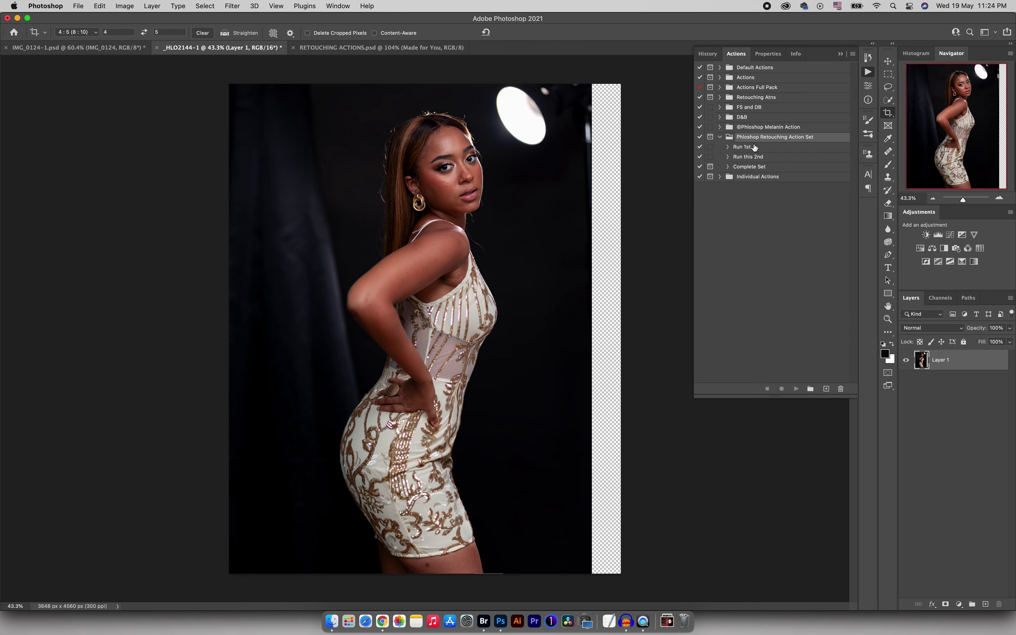
{"action": "left_click", "coordinate": [735, 150]}
{"action": "left_click", "coordinate": [795, 389]}
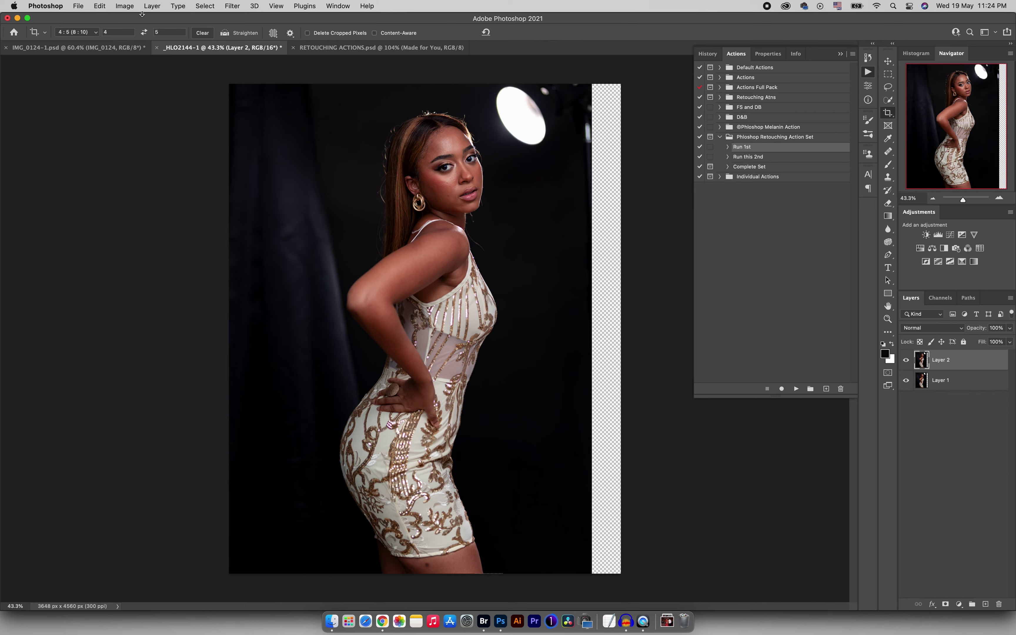
Step: Convert the image to 8 Bits/Channel and run the Run 1st action again
{"action": "left_click", "coordinate": [129, 6]}
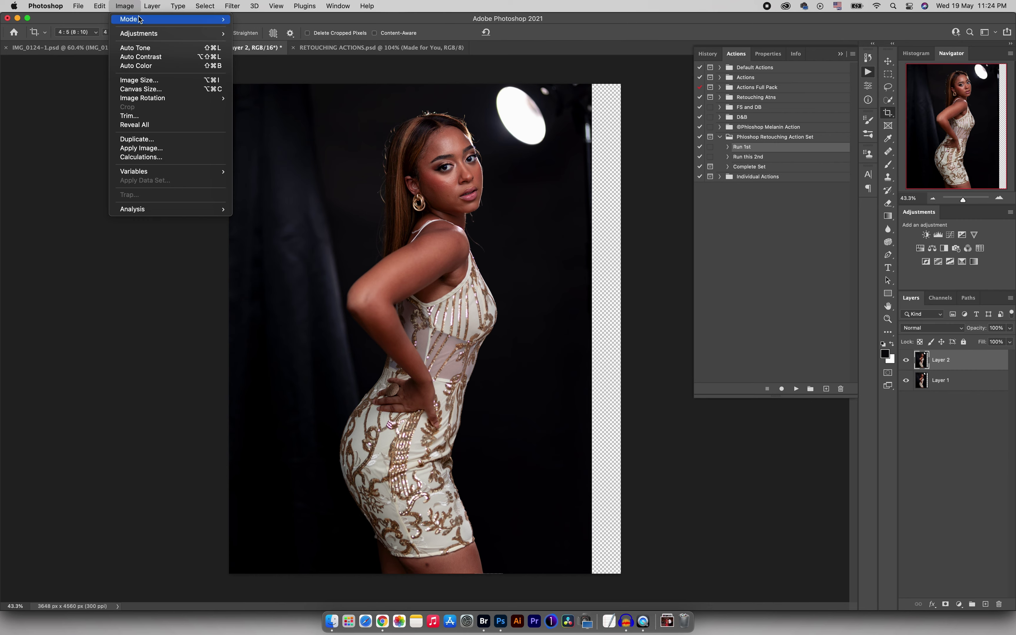
{"action": "mouse_move", "coordinate": [140, 19]}
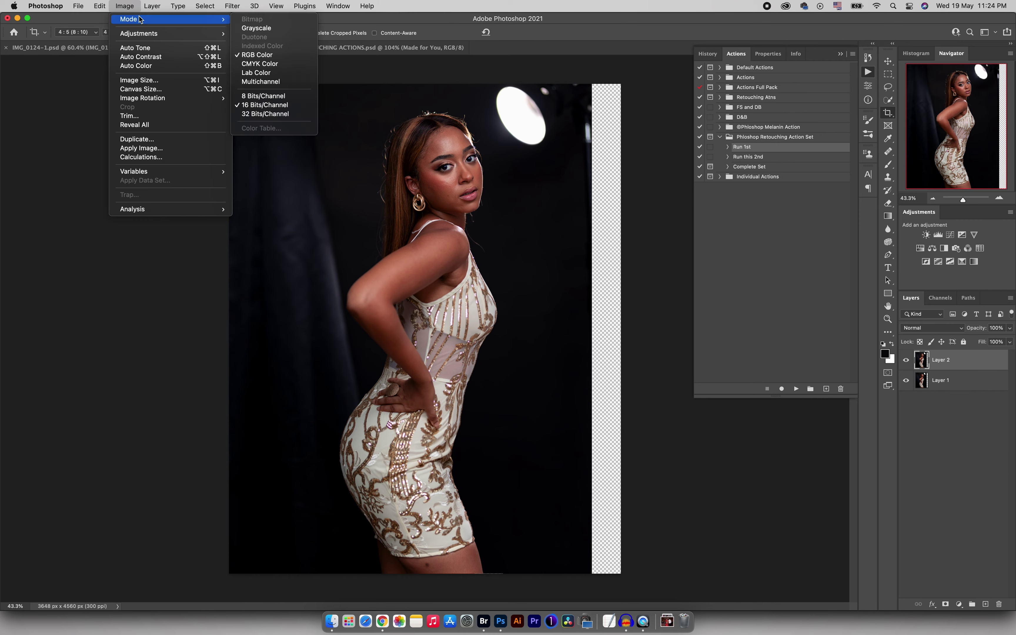
{"action": "left_click", "coordinate": [254, 98]}
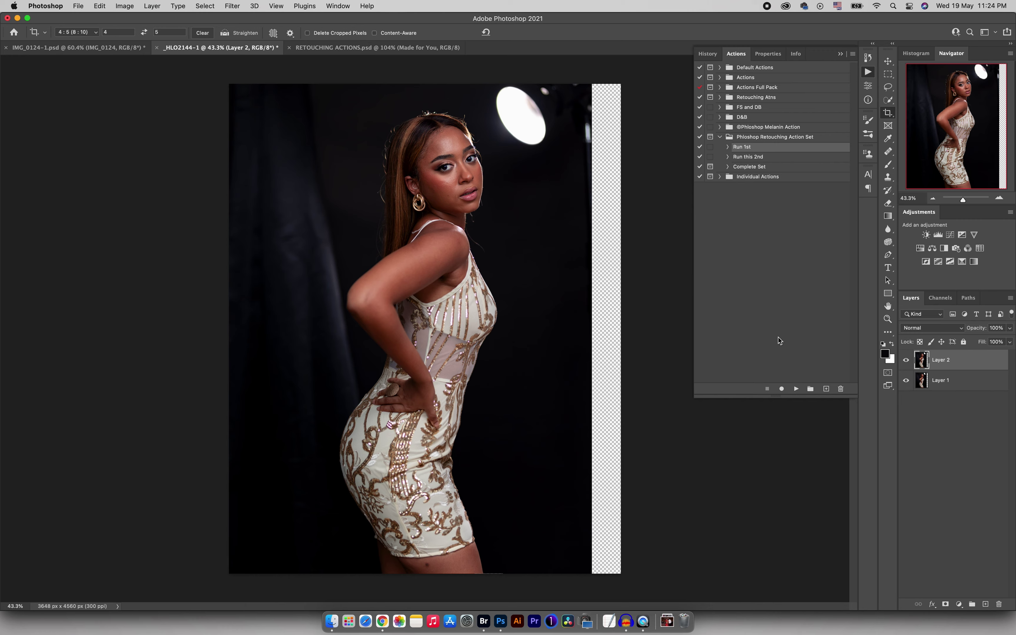
{"action": "left_click", "coordinate": [796, 389]}
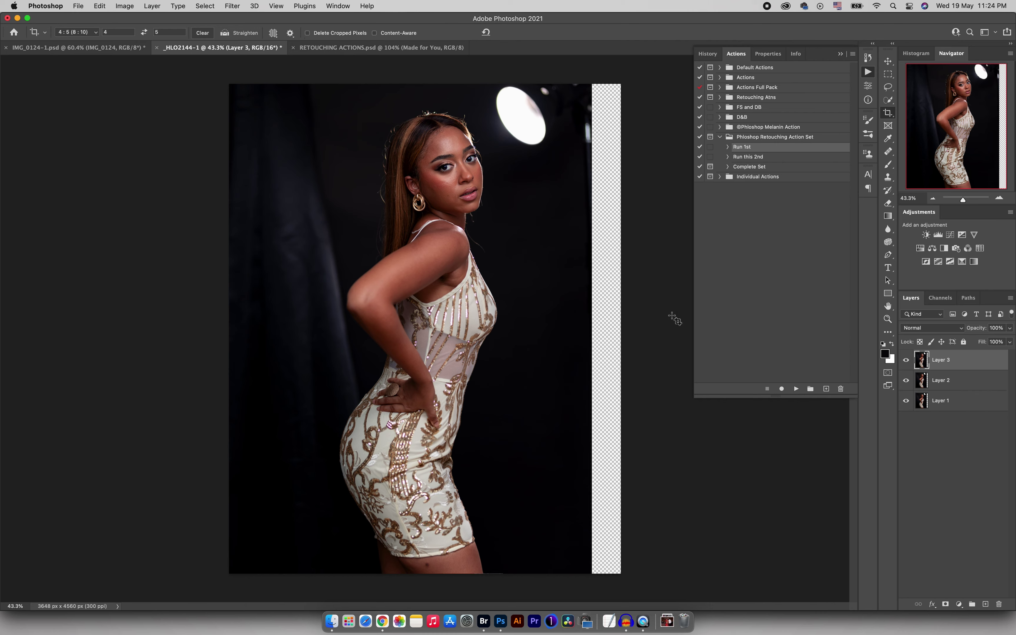
Step: Check the image's bit depth and merge Layer 3 with Layer 2
{"action": "left_click", "coordinate": [121, 7]}
{"action": "mouse_move", "coordinate": [140, 19]}
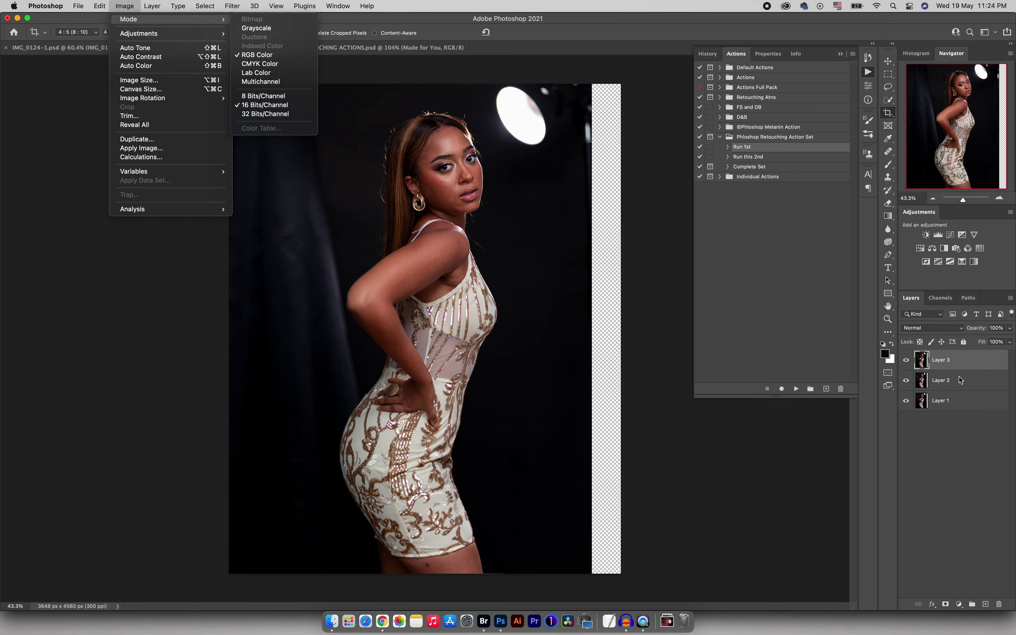
{"action": "left_click", "coordinate": [945, 361]}
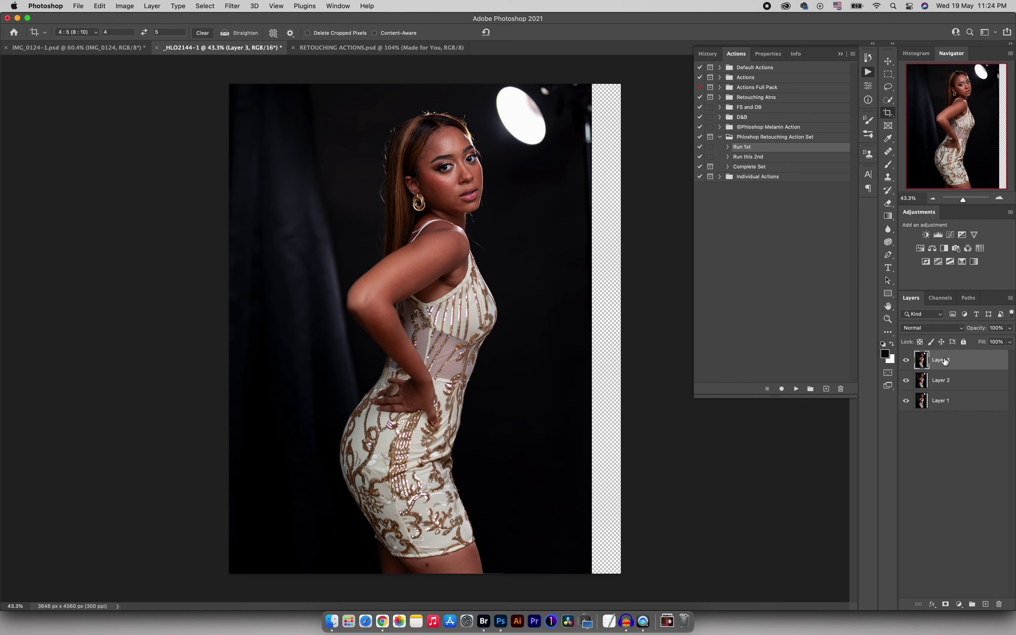
{"action": "left_click", "coordinate": [954, 385], "text": "shift"}
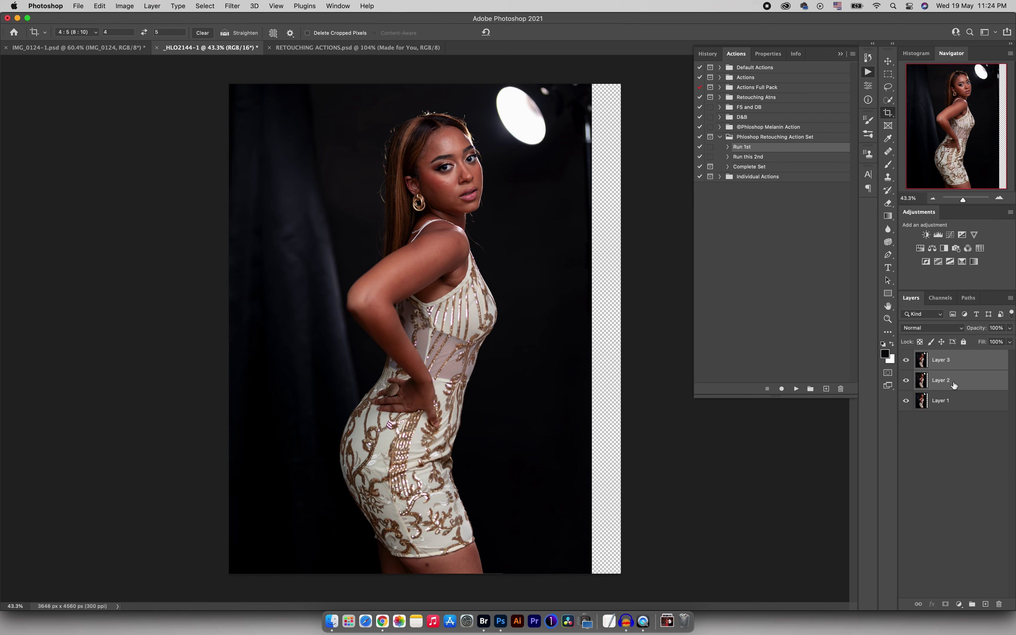
{"action": "key", "text": "super+e"}
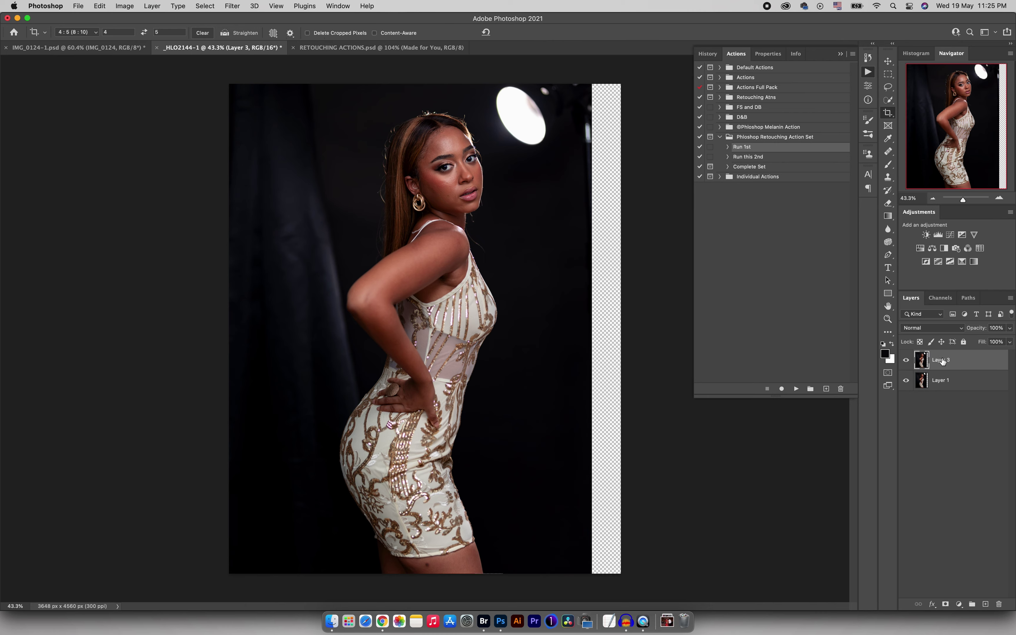
Step: Rename Layer 1 as BG and Layer 3 as Working Layer
{"action": "double_click", "coordinate": [941, 381]}
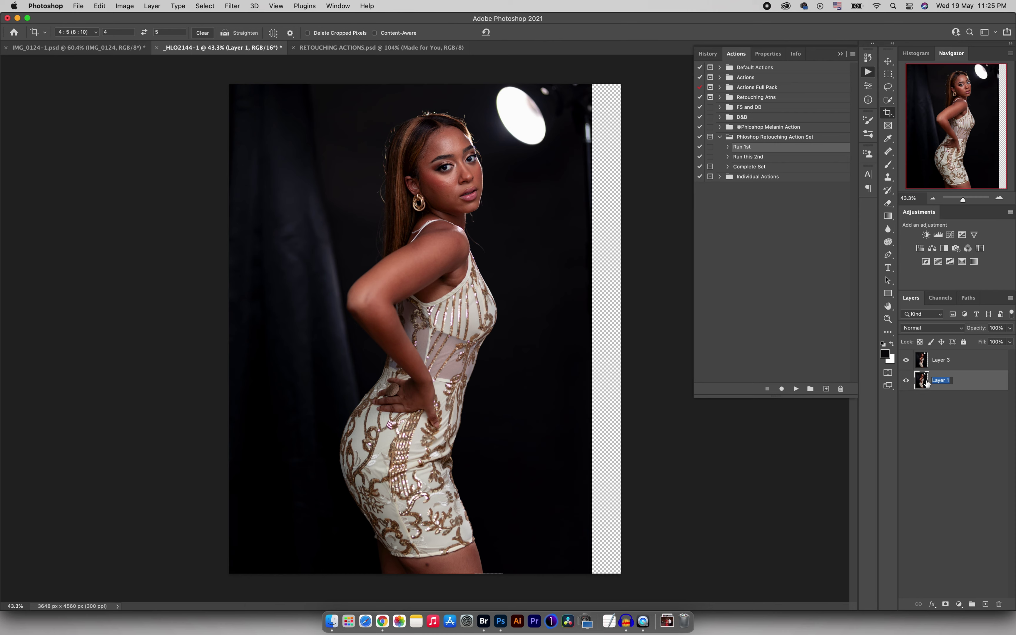
{"action": "type", "text": "BG"}
{"action": "key", "text": "Return"}
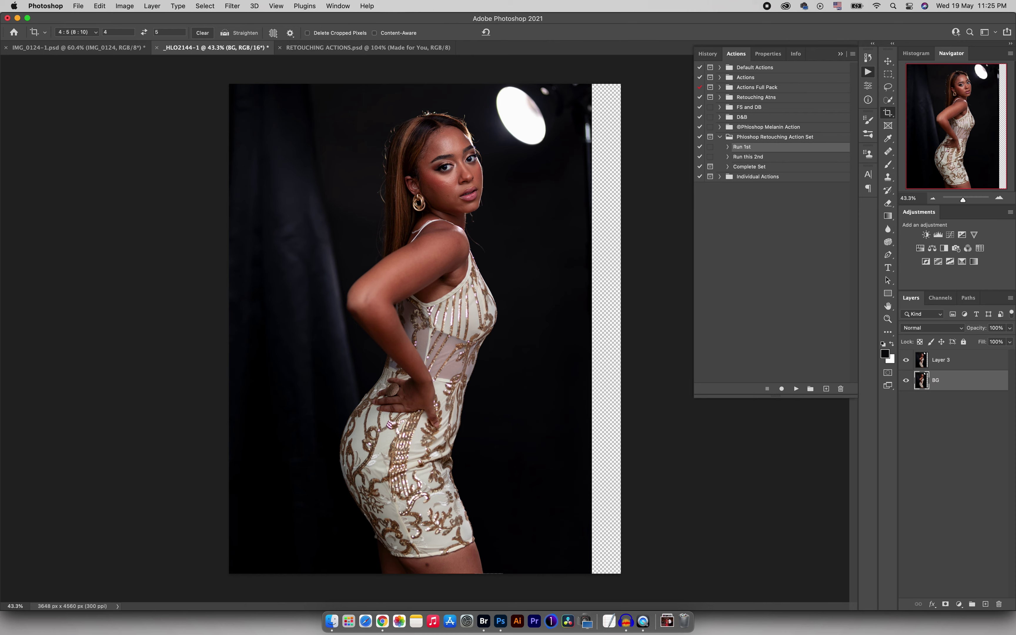
{"action": "left_click", "coordinate": [945, 361]}
{"action": "double_click", "coordinate": [940, 360]}
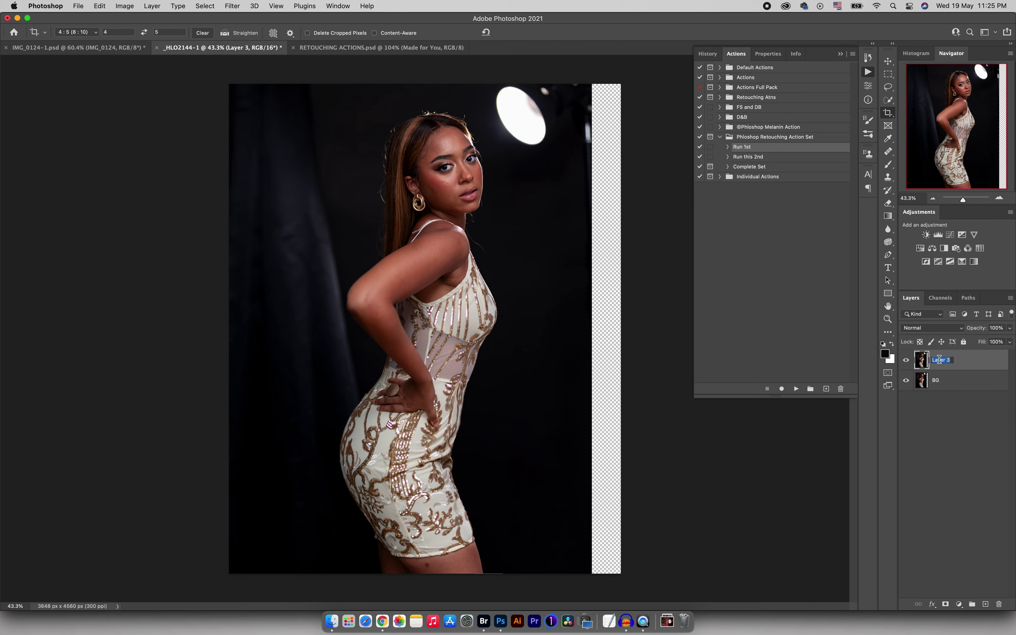
{"action": "type", "text": "W"}
{"action": "type", "text": "orking Layer"}
{"action": "key", "text": "Return"}
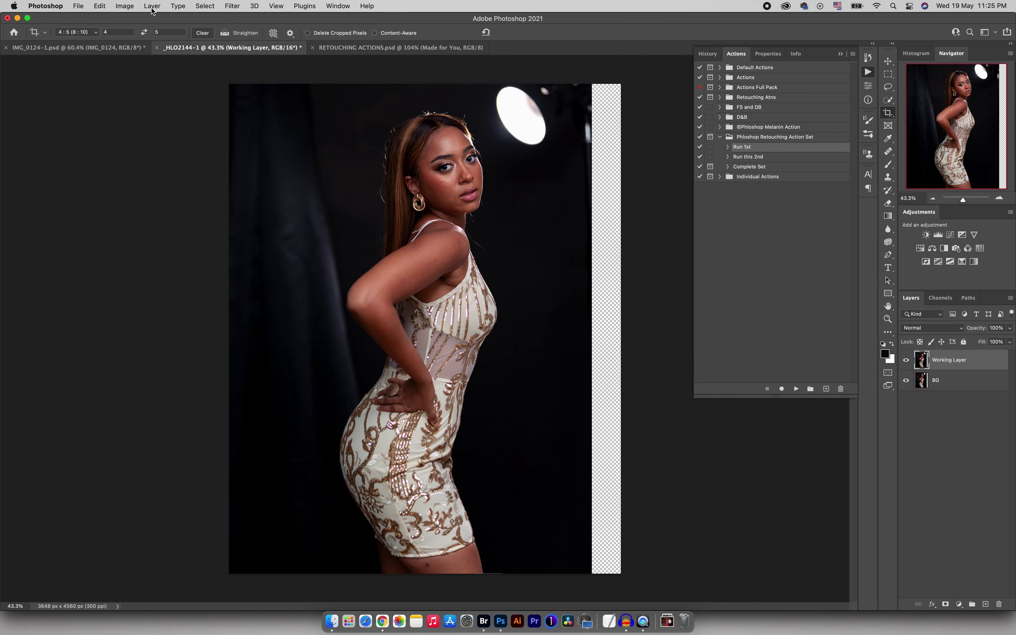
Step: Check the image's bit depth and run the Run this 2nd action on the Working Layer
{"action": "left_click", "coordinate": [126, 6]}
{"action": "mouse_move", "coordinate": [162, 19]}
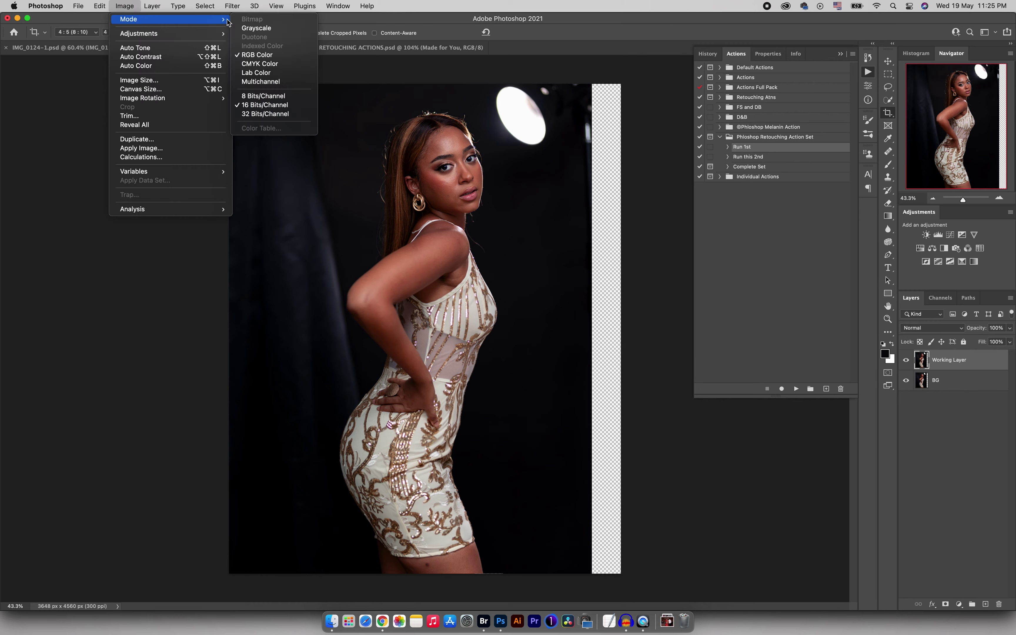
{"action": "left_click", "coordinate": [745, 162]}
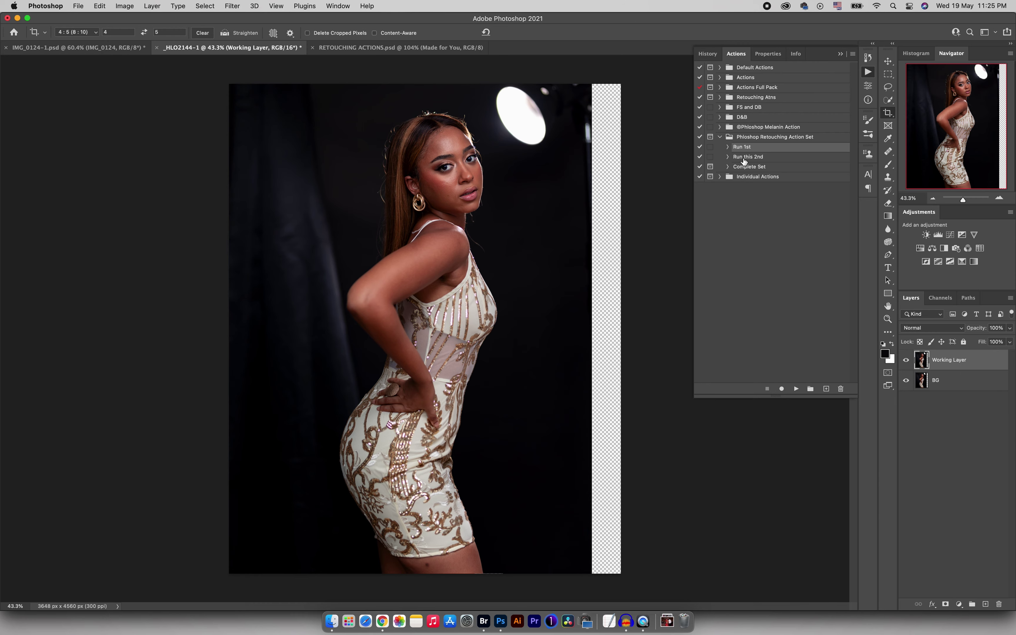
{"action": "left_click", "coordinate": [742, 159]}
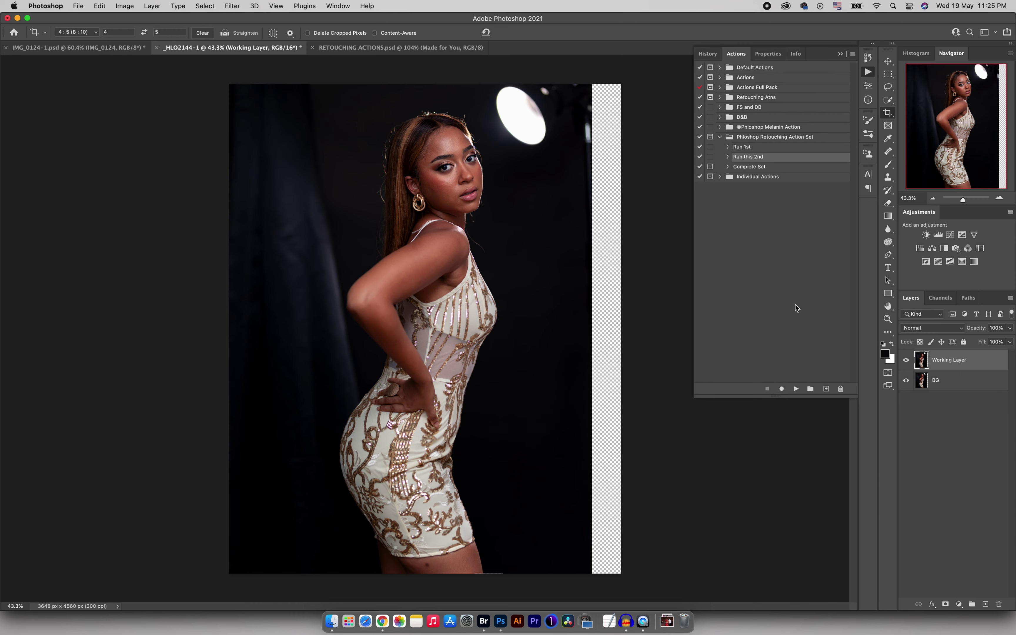
{"action": "left_click", "coordinate": [797, 388]}
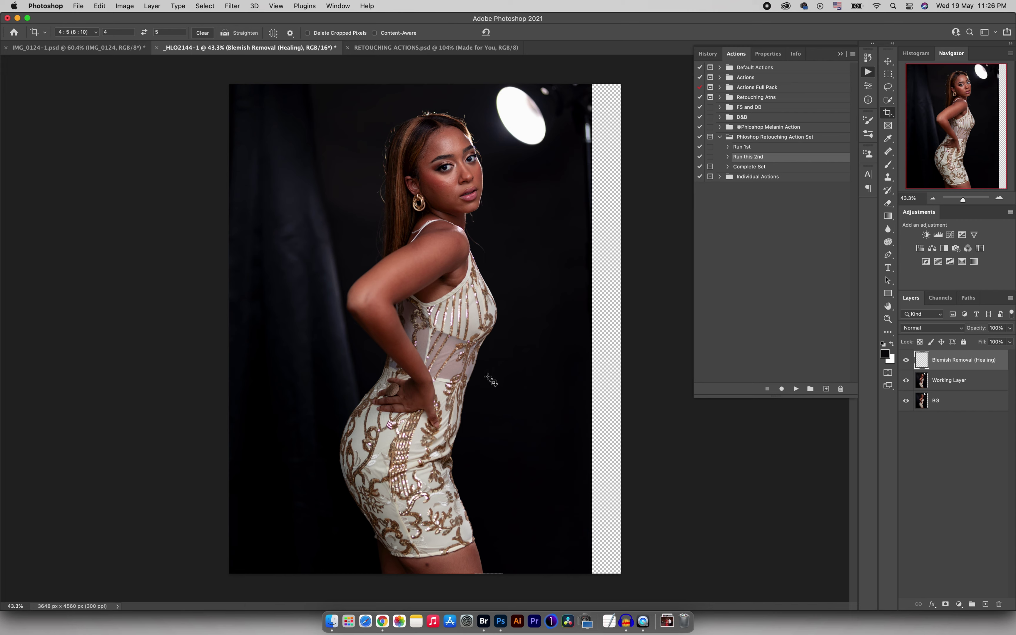
Step: Clone dark background over the stray hairs beside the chin and neck on the Blemish Removal (Healing) layer
{"action": "key", "text": "z"}
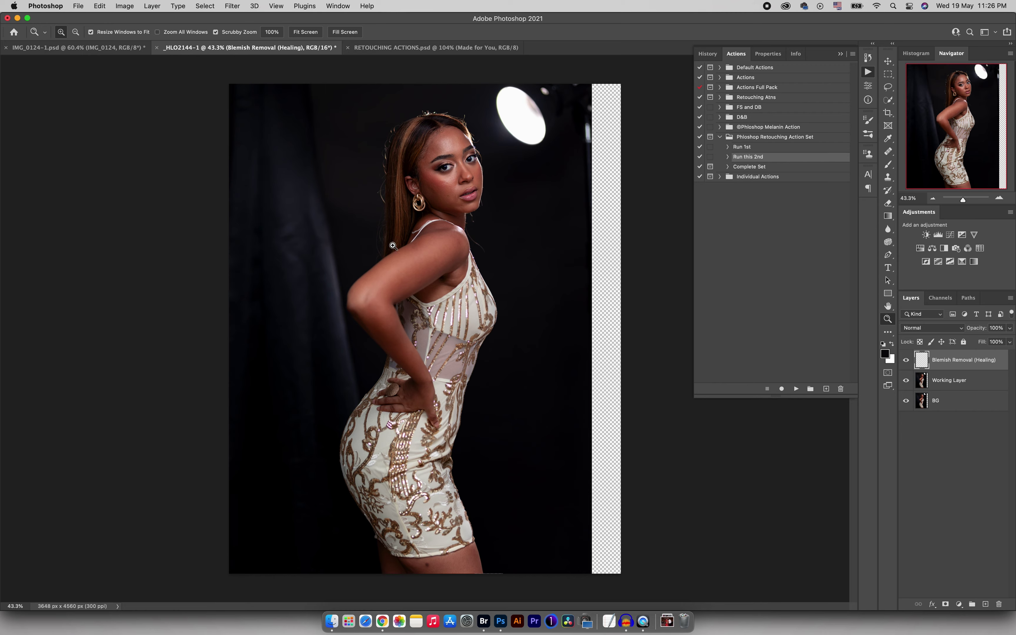
{"action": "left_click_drag", "start_coordinate": [465, 217], "coordinate": [494, 255]}
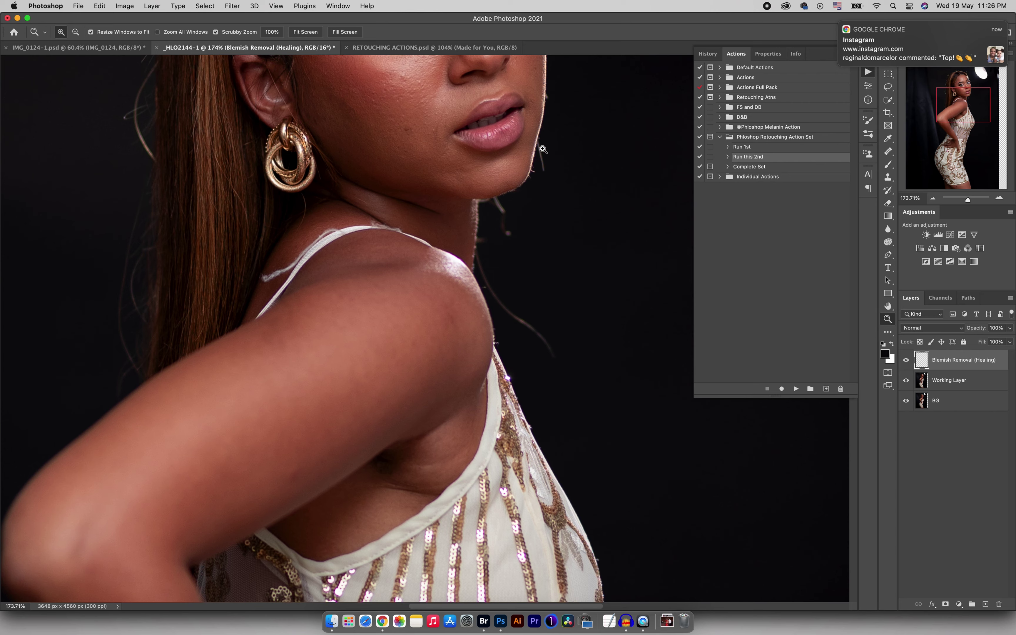
{"action": "key", "text": "s"}
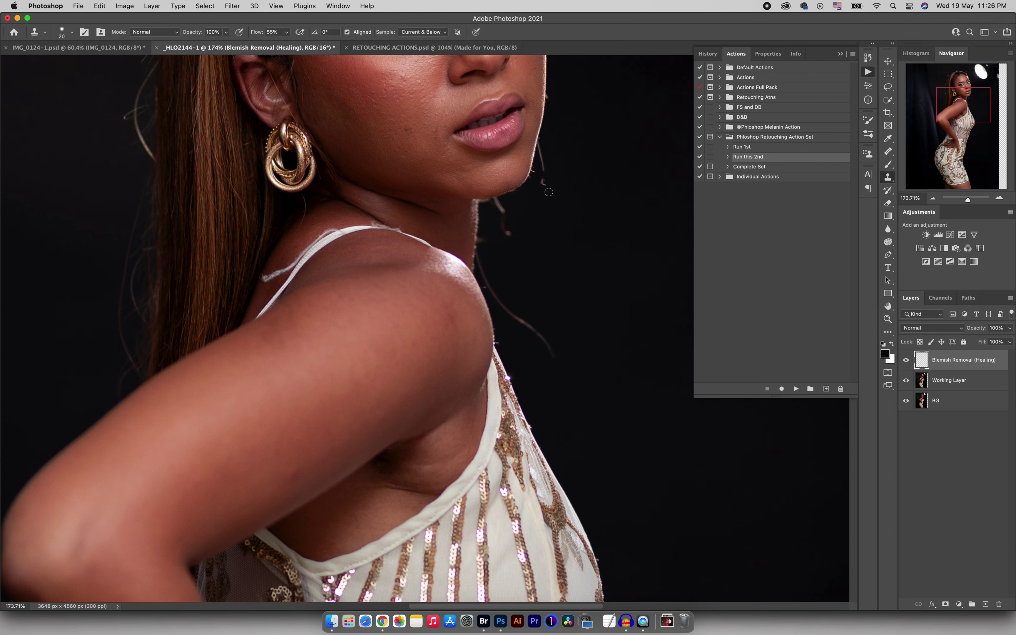
{"action": "left_click", "coordinate": [526, 212], "text": "alt"}
{"action": "mouse_move", "coordinate": [504, 224]}
{"action": "left_mouse_down"}
{"action": "mouse_move", "coordinate": [516, 240]}
{"action": "mouse_move", "coordinate": [506, 229]}
{"action": "mouse_move", "coordinate": [523, 228]}
{"action": "mouse_move", "coordinate": [493, 203]}
{"action": "mouse_move", "coordinate": [481, 240]}
{"action": "mouse_move", "coordinate": [486, 288]}
{"action": "mouse_move", "coordinate": [553, 353]}
{"action": "left_mouse_up"}
{"action": "left_click", "coordinate": [503, 225], "text": "alt"}
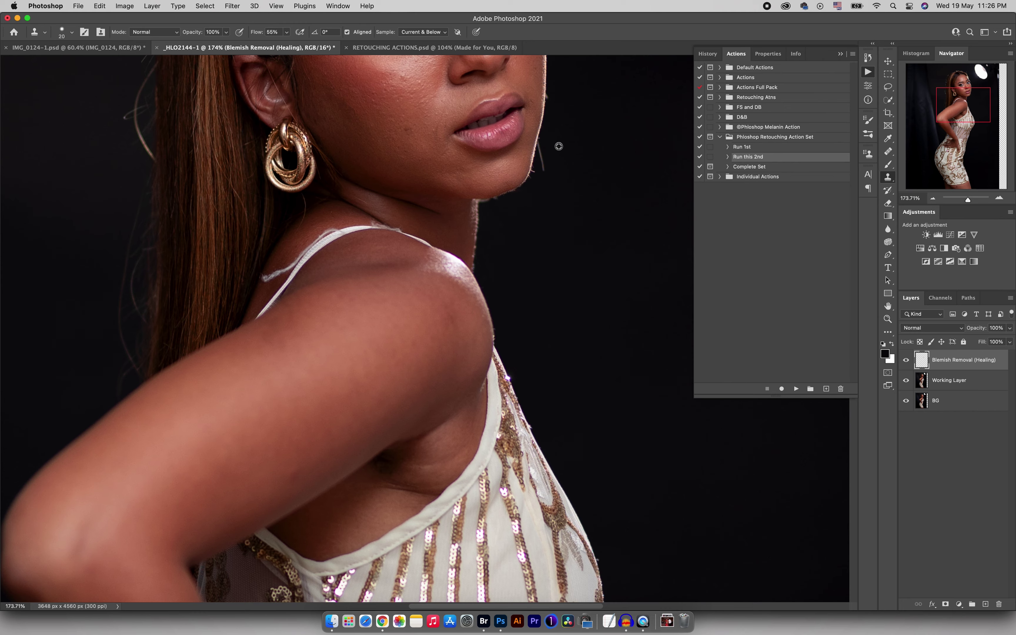
{"action": "mouse_move", "coordinate": [540, 142]}
{"action": "left_mouse_down"}
{"action": "mouse_move", "coordinate": [543, 186]}
{"action": "mouse_move", "coordinate": [544, 166]}
{"action": "mouse_move", "coordinate": [509, 200]}
{"action": "left_mouse_up"}
{"action": "left_click", "coordinate": [538, 171], "text": "alt"}
Step: Clone background over the flyaway hairs along the forehead and the crown of the head
{"action": "key", "text": "z"}
{"action": "left_click_drag", "start_coordinate": [558, 274], "coordinate": [522, 285]}
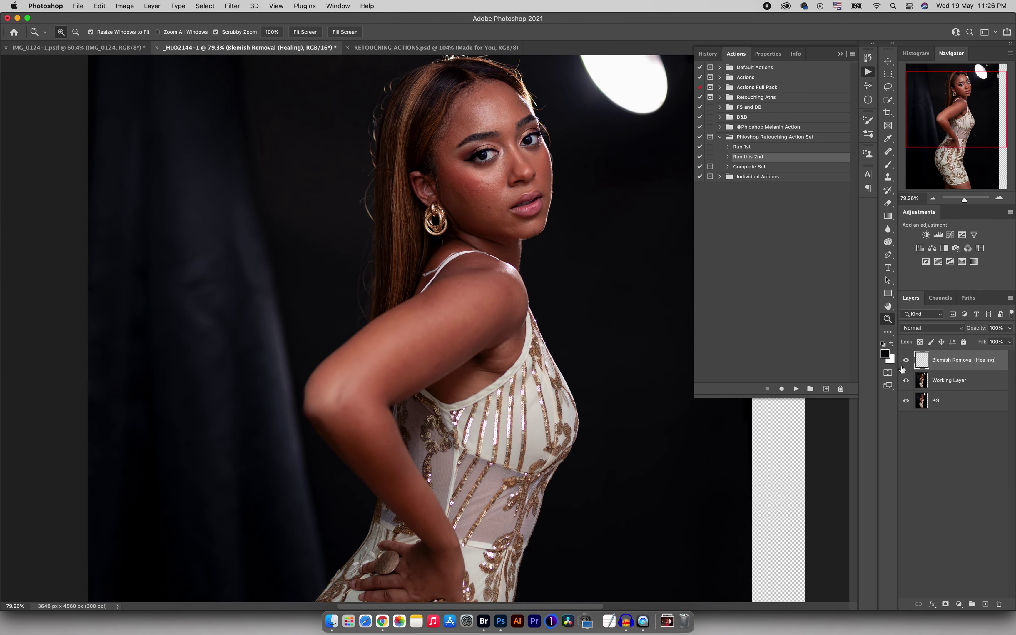
{"action": "scroll", "coordinate": [506, 268], "scroll_direction": "up", "scroll_amount": 5}
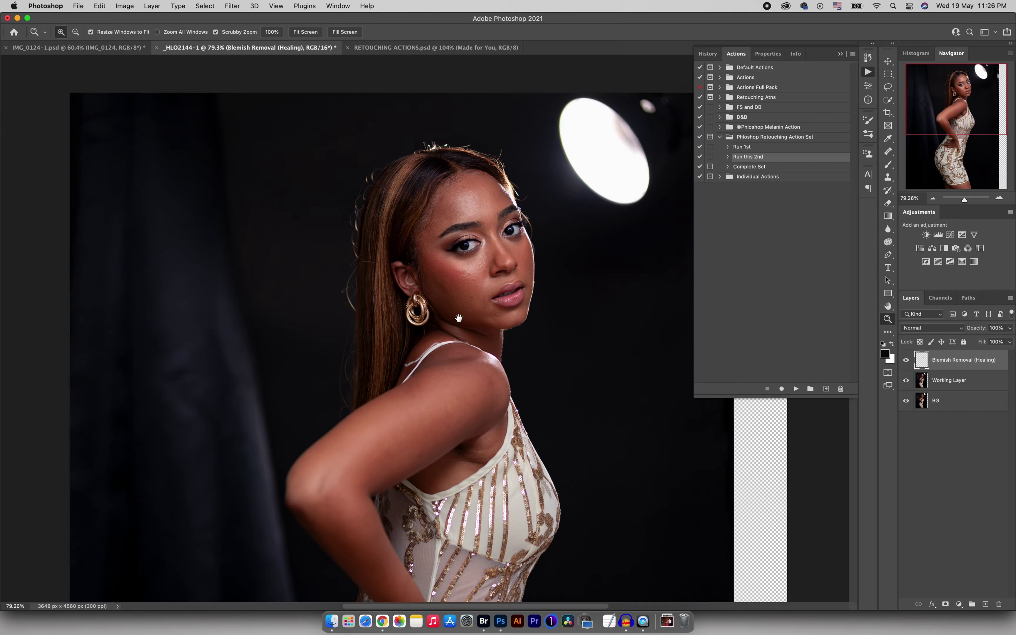
{"action": "mouse_move", "coordinate": [506, 268]}
{"action": "left_mouse_down"}
{"action": "mouse_move", "coordinate": [553, 246]}
{"action": "mouse_move", "coordinate": [512, 203]}
{"action": "mouse_move", "coordinate": [497, 224]}
{"action": "mouse_move", "coordinate": [523, 195]}
{"action": "mouse_move", "coordinate": [520, 218]}
{"action": "mouse_move", "coordinate": [522, 194]}
{"action": "mouse_move", "coordinate": [485, 172]}
{"action": "left_mouse_up"}
{"action": "key", "text": "s"}
{"action": "left_click", "coordinate": [522, 193], "text": "alt"}
{"action": "scroll", "coordinate": [468, 160], "scroll_direction": "up", "scroll_amount": 5}
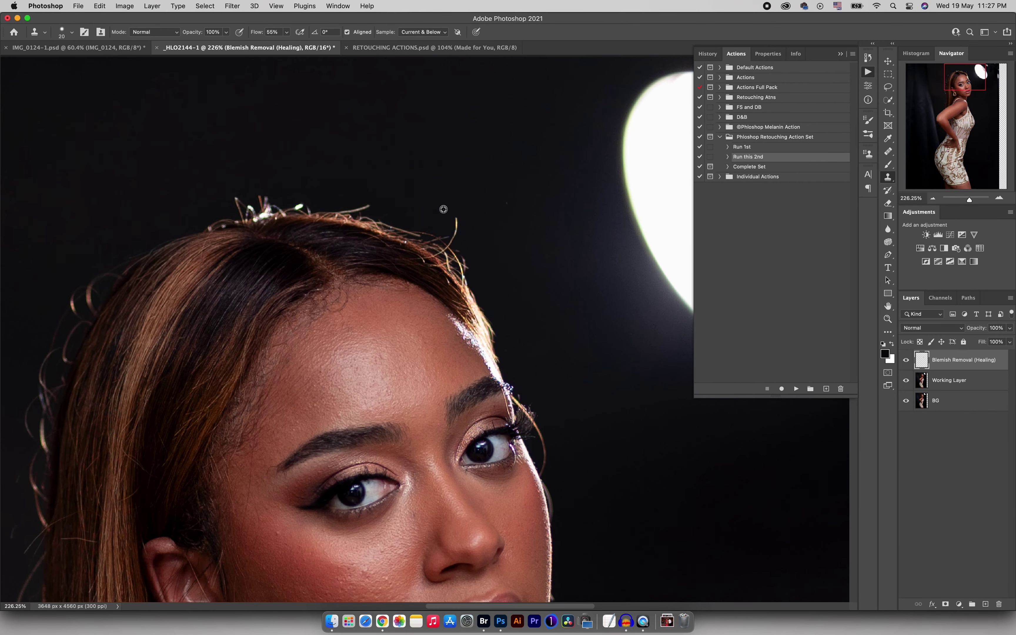
{"action": "mouse_move", "coordinate": [454, 244]}
{"action": "left_mouse_down"}
{"action": "mouse_move", "coordinate": [455, 212]}
{"action": "mouse_move", "coordinate": [444, 231]}
{"action": "mouse_move", "coordinate": [469, 269]}
{"action": "mouse_move", "coordinate": [435, 223]}
{"action": "left_mouse_up"}
{"action": "left_click", "coordinate": [445, 210], "text": "alt"}
{"action": "left_click", "coordinate": [362, 182], "text": "alt"}
{"action": "mouse_move", "coordinate": [375, 206]}
{"action": "left_mouse_down"}
{"action": "mouse_move", "coordinate": [340, 207]}
{"action": "mouse_move", "coordinate": [355, 211]}
{"action": "mouse_move", "coordinate": [347, 196]}
{"action": "mouse_move", "coordinate": [298, 199]}
{"action": "mouse_move", "coordinate": [308, 211]}
{"action": "mouse_move", "coordinate": [268, 198]}
{"action": "mouse_move", "coordinate": [240, 200]}
{"action": "left_mouse_up"}
{"action": "left_click", "coordinate": [300, 181], "text": "alt"}
Step: Clone background over the loose hairs along the outer edge of the long hair behind the ear and shoulder
{"action": "scroll", "coordinate": [300, 193], "scroll_direction": "left", "scroll_amount": 10}
{"action": "scroll", "coordinate": [301, 194], "scroll_direction": "down", "scroll_amount": 2}
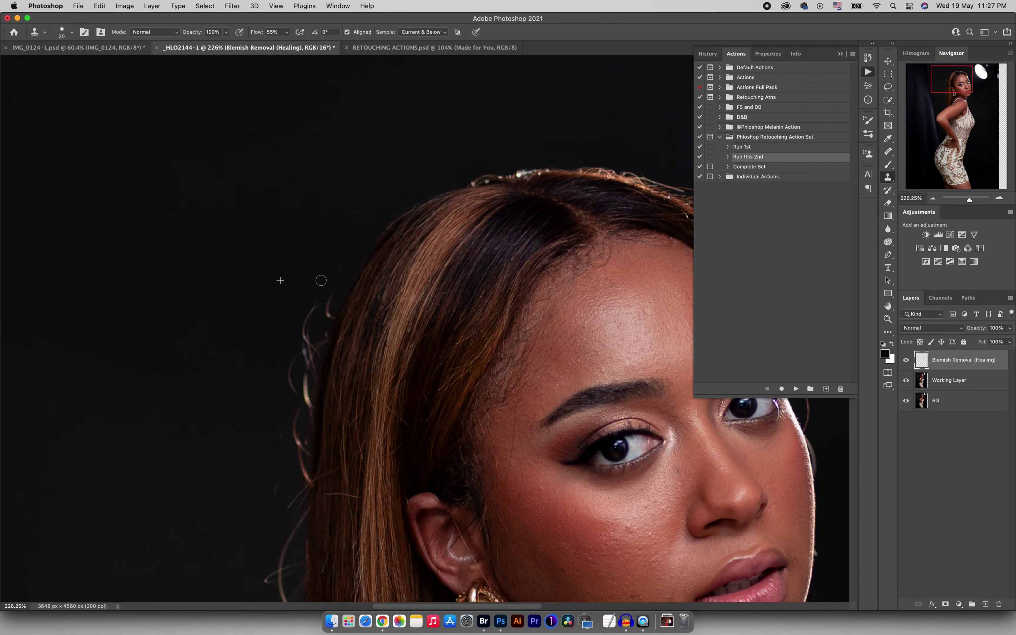
{"action": "scroll", "coordinate": [309, 336], "scroll_direction": "down", "scroll_amount": 5}
{"action": "scroll", "coordinate": [308, 336], "scroll_direction": "left", "scroll_amount": 3}
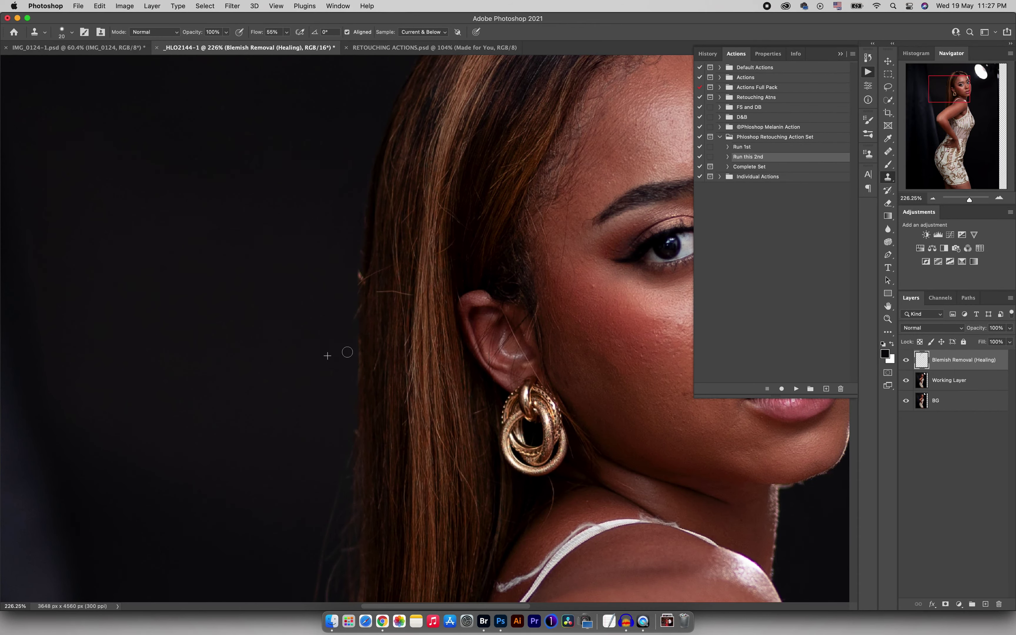
{"action": "scroll", "coordinate": [348, 294], "scroll_direction": "down", "scroll_amount": 5}
{"action": "scroll", "coordinate": [348, 294], "scroll_direction": "left", "scroll_amount": 1}
{"action": "left_click_drag", "start_coordinate": [362, 247], "coordinate": [365, 207]}
{"action": "mouse_move", "coordinate": [381, 263]}
{"action": "left_mouse_down"}
{"action": "mouse_move", "coordinate": [398, 268]}
{"action": "mouse_move", "coordinate": [388, 269]}
{"action": "mouse_move", "coordinate": [391, 171]}
{"action": "mouse_move", "coordinate": [364, 402]}
{"action": "mouse_move", "coordinate": [371, 414]}
{"action": "left_mouse_up"}
{"action": "left_click", "coordinate": [342, 240], "text": "alt"}
{"action": "left_click", "coordinate": [335, 215], "text": "alt"}
{"action": "left_click", "coordinate": [348, 397], "text": "alt"}
{"action": "mouse_move", "coordinate": [380, 421]}
{"action": "left_mouse_down"}
{"action": "mouse_move", "coordinate": [380, 383]}
{"action": "mouse_move", "coordinate": [382, 415]}
{"action": "left_mouse_up"}
Step: Compare the photo with the Blemish Removal (Healing) layer hidden and shown, and view the whole image
{"action": "key", "text": "z"}
{"action": "left_click_drag", "start_coordinate": [381, 338], "coordinate": [321, 336]}
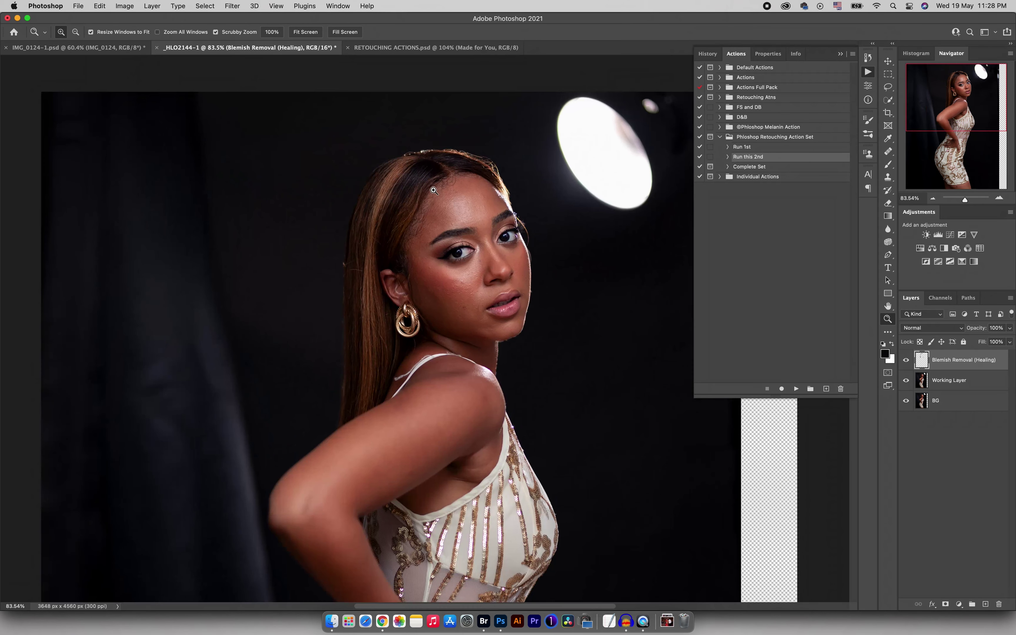
{"action": "left_click", "coordinate": [906, 361]}
{"action": "left_click", "coordinate": [906, 362]}
{"action": "left_click", "coordinate": [906, 361]}
{"action": "left_click", "coordinate": [906, 362]}
{"action": "left_click_drag", "start_coordinate": [507, 306], "coordinate": [478, 312]}
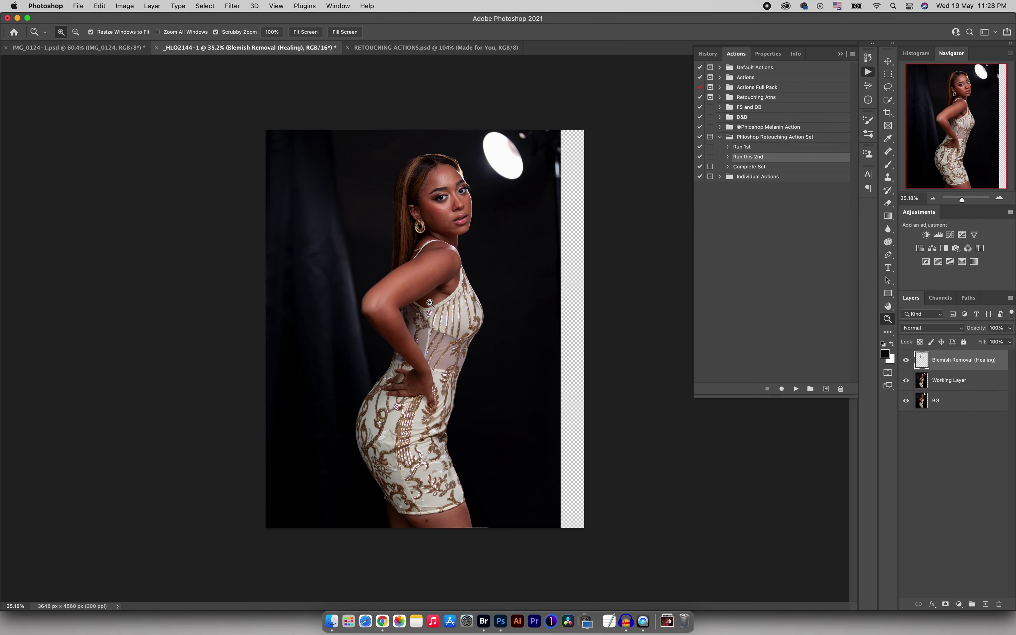
Step: Heal the dark spot on the thigh below the dress hem with clean skin sampled beside it, using a 44 px brush
{"action": "left_click_drag", "start_coordinate": [433, 532], "coordinate": [490, 517]}
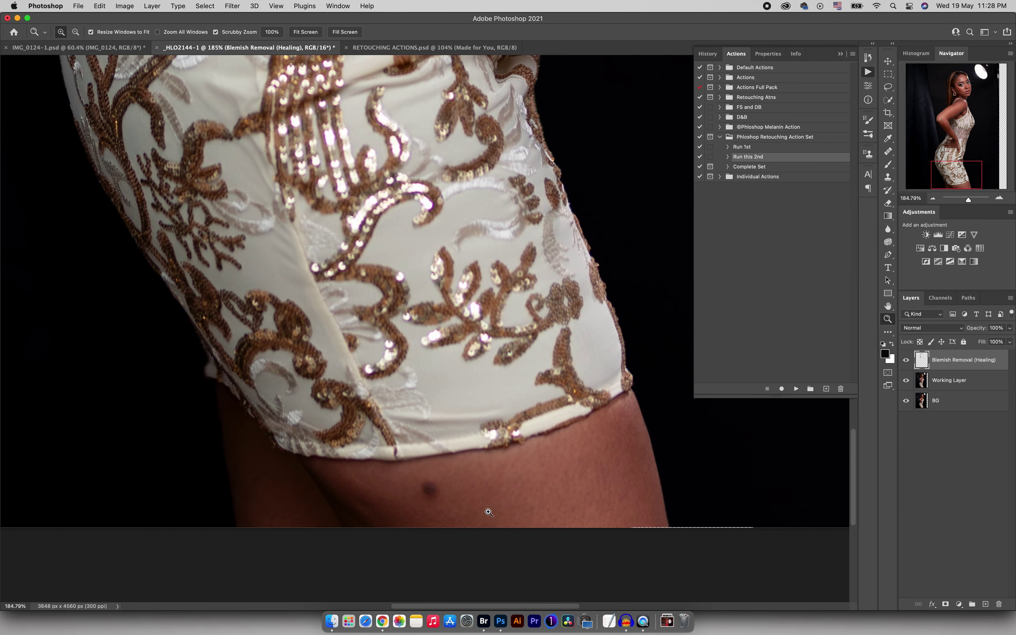
{"action": "key", "text": "j"}
{"action": "left_click_drag", "start_coordinate": [432, 474], "coordinate": [444, 474]}
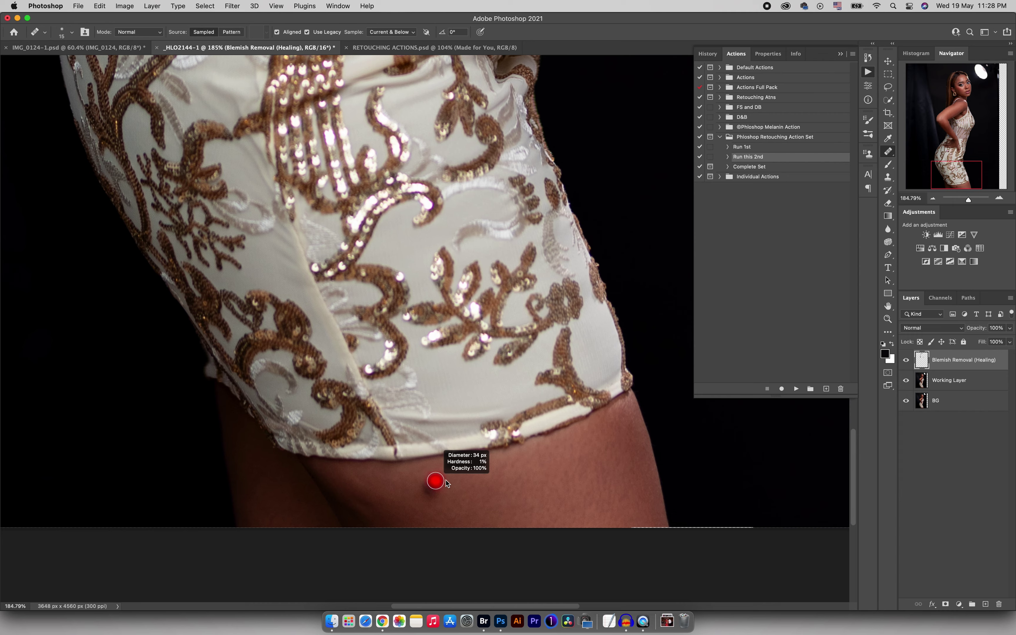
{"action": "left_click", "coordinate": [458, 498], "text": "alt"}
{"action": "left_click", "coordinate": [429, 488]}
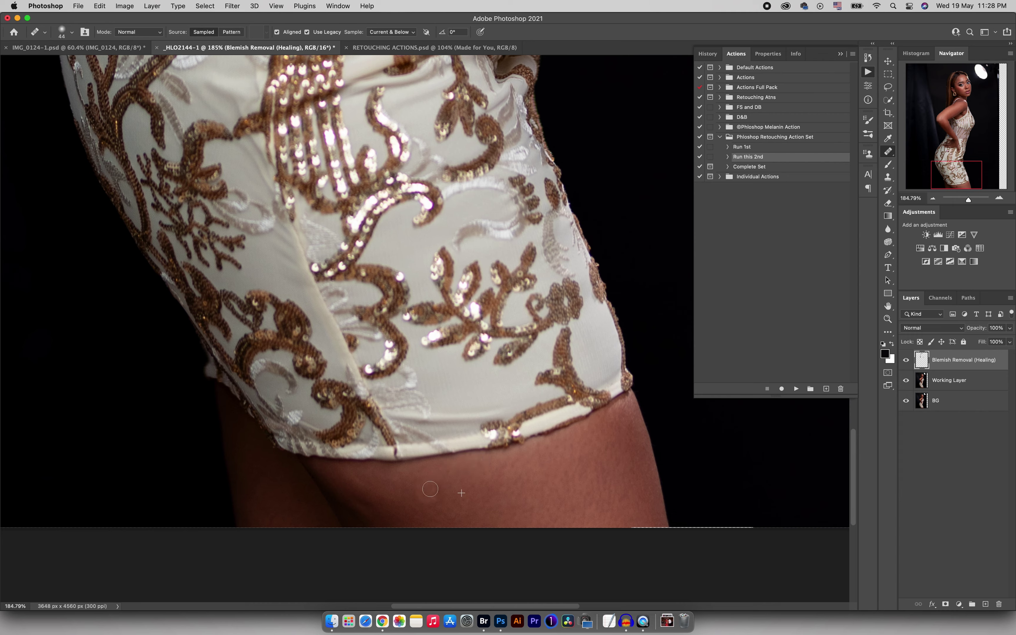
Step: Heal the remaining skin marks on both thighs just below the hem, and undo the stray stroke on the dress
{"action": "left_click", "coordinate": [383, 509], "text": "alt"}
{"action": "mouse_move", "coordinate": [371, 506]}
{"action": "left_mouse_down"}
{"action": "mouse_move", "coordinate": [379, 511]}
{"action": "mouse_move", "coordinate": [380, 498]}
{"action": "left_mouse_up"}
{"action": "left_click", "coordinate": [385, 503], "text": "alt"}
{"action": "left_click", "coordinate": [357, 476]}
{"action": "left_click", "coordinate": [265, 494], "text": "alt"}
{"action": "left_click", "coordinate": [271, 458]}
{"action": "left_click", "coordinate": [515, 354]}
{"action": "key", "text": "super+z"}
Step: Clone shoulder skin over the upper part of the loose thread along the dress strap, with the Clone Stamp flow at 34%
{"action": "key", "text": "z"}
{"action": "left_click_drag", "start_coordinate": [486, 310], "coordinate": [435, 329]}
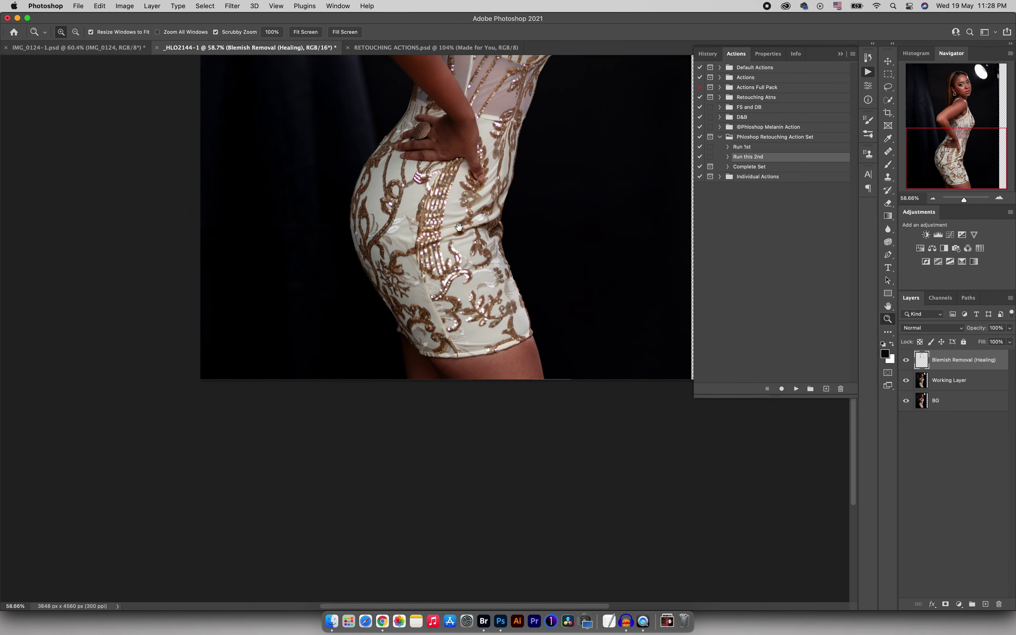
{"action": "scroll", "coordinate": [460, 257], "scroll_direction": "up", "scroll_amount": 10}
{"action": "left_click_drag", "start_coordinate": [409, 194], "coordinate": [423, 290]}
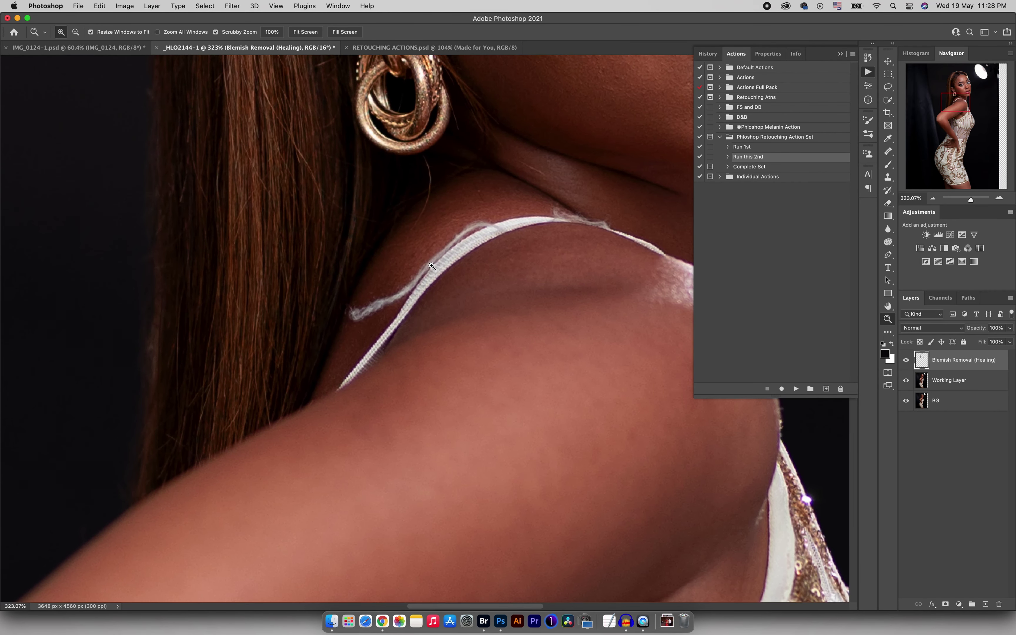
{"action": "key", "text": "s"}
{"action": "mouse_move", "coordinate": [440, 248]}
{"action": "left_mouse_down"}
{"action": "mouse_move", "coordinate": [398, 244]}
{"action": "mouse_move", "coordinate": [444, 243]}
{"action": "mouse_move", "coordinate": [469, 219]}
{"action": "left_mouse_up"}
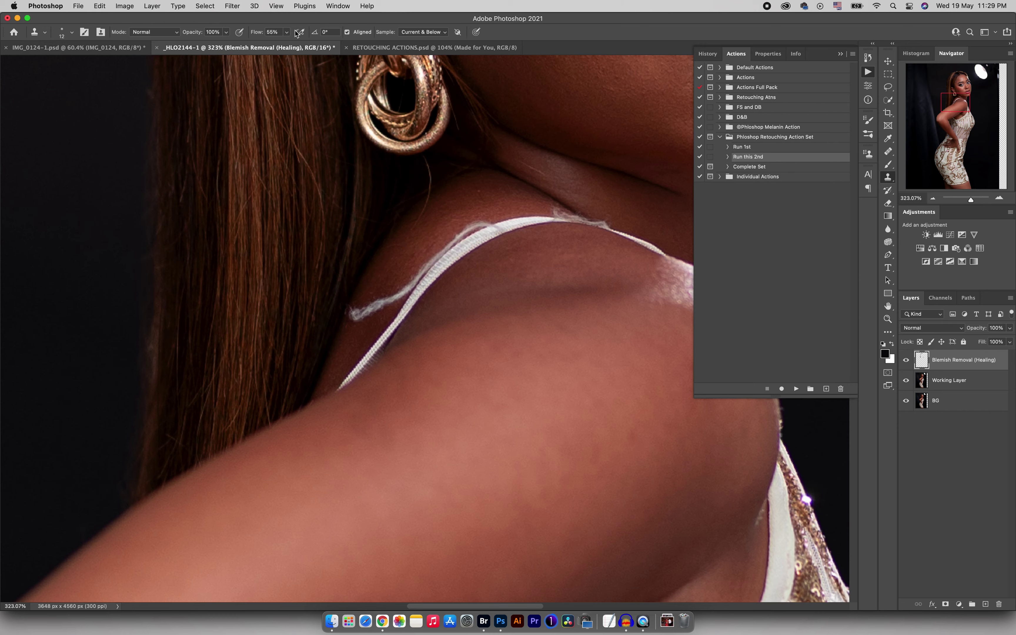
{"action": "left_click_drag", "start_coordinate": [259, 35], "coordinate": [248, 38]}
{"action": "mouse_move", "coordinate": [473, 223]}
{"action": "left_mouse_down"}
{"action": "mouse_move", "coordinate": [485, 223]}
{"action": "mouse_move", "coordinate": [444, 249]}
{"action": "left_mouse_up"}
{"action": "left_click", "coordinate": [467, 230]}
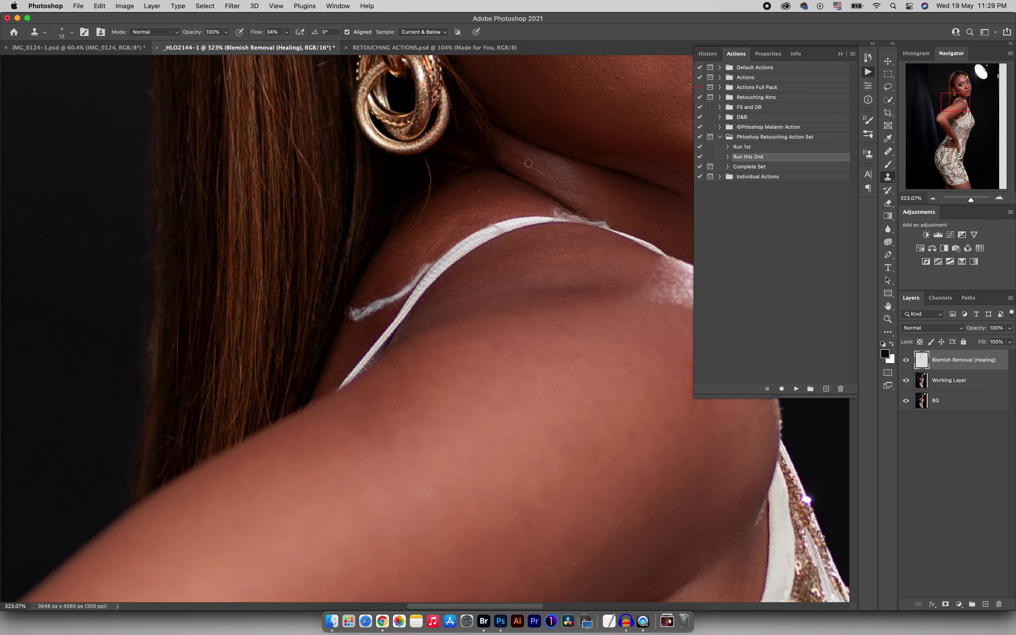
Step: Clone neighbouring skin over the lower end of the loose thread between the strap and the hair
{"action": "mouse_move", "coordinate": [418, 269]}
{"action": "left_mouse_down"}
{"action": "mouse_move", "coordinate": [429, 267]}
{"action": "mouse_move", "coordinate": [415, 279]}
{"action": "left_mouse_up"}
{"action": "mouse_move", "coordinate": [402, 292]}
{"action": "left_mouse_down"}
{"action": "mouse_move", "coordinate": [375, 319]}
{"action": "mouse_move", "coordinate": [376, 303]}
{"action": "mouse_move", "coordinate": [398, 293]}
{"action": "mouse_move", "coordinate": [387, 287]}
{"action": "mouse_move", "coordinate": [378, 305]}
{"action": "mouse_move", "coordinate": [388, 301]}
{"action": "mouse_move", "coordinate": [373, 304]}
{"action": "mouse_move", "coordinate": [376, 292]}
{"action": "mouse_move", "coordinate": [362, 320]}
{"action": "mouse_move", "coordinate": [352, 323]}
{"action": "left_mouse_up"}
{"action": "left_click", "coordinate": [372, 294], "text": "alt"}
{"action": "left_click", "coordinate": [372, 299], "text": "alt"}
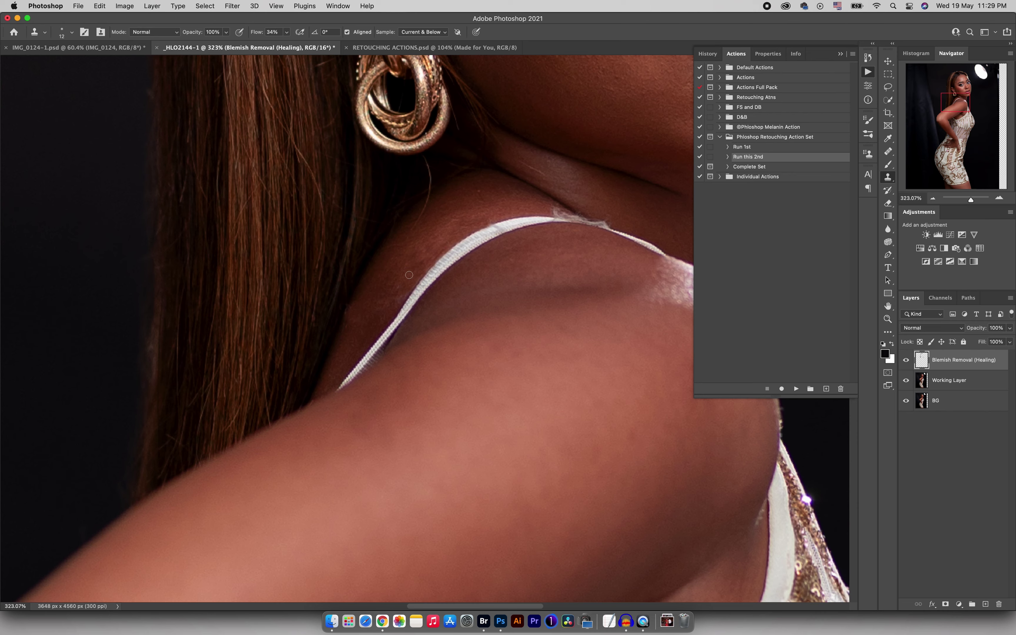
{"action": "left_click_drag", "start_coordinate": [386, 299], "coordinate": [392, 292]}
{"action": "left_click_drag", "start_coordinate": [530, 198], "coordinate": [530, 165]}
Step: Heal the uneven skin above the shoulder strap and along the neck crease with sampled skin texture, using a 23 px brush
{"action": "key", "text": "j"}
{"action": "left_click_drag", "start_coordinate": [356, 294], "coordinate": [347, 311]}
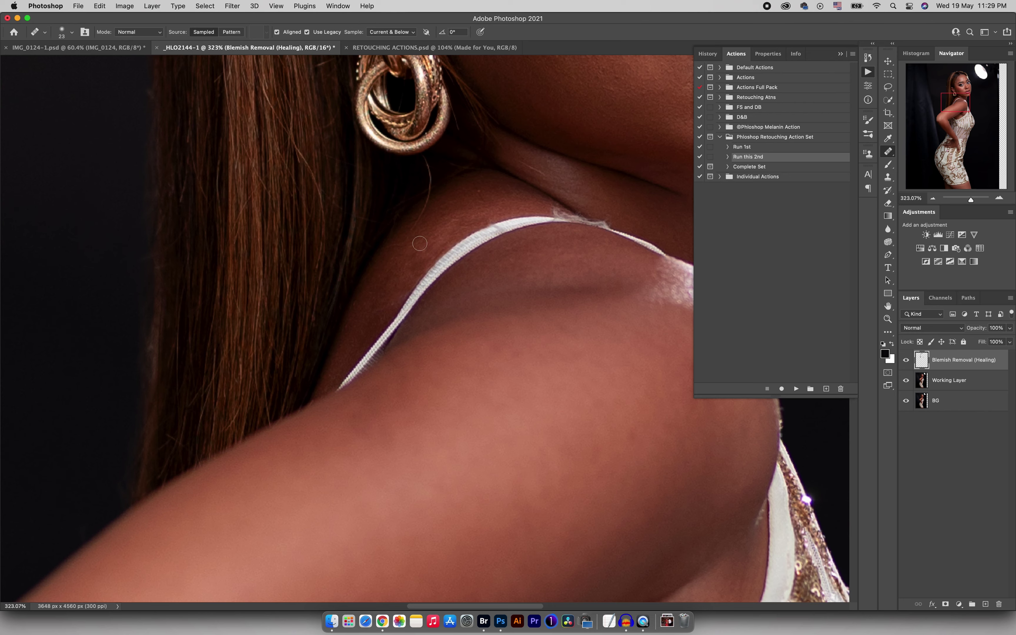
{"action": "left_click", "coordinate": [463, 209], "text": "alt"}
{"action": "mouse_move", "coordinate": [455, 229]}
{"action": "left_mouse_down"}
{"action": "mouse_move", "coordinate": [448, 234]}
{"action": "mouse_move", "coordinate": [472, 222]}
{"action": "left_mouse_up"}
{"action": "left_click", "coordinate": [441, 238]}
{"action": "left_click", "coordinate": [426, 244], "text": "alt"}
{"action": "left_click_drag", "start_coordinate": [473, 217], "coordinate": [467, 225]}
{"action": "left_click", "coordinate": [464, 212], "text": "alt"}
{"action": "left_click", "coordinate": [477, 189]}
{"action": "left_click", "coordinate": [533, 159], "text": "alt"}
{"action": "left_click_drag", "start_coordinate": [522, 164], "coordinate": [553, 180]}
{"action": "mouse_move", "coordinate": [469, 223]}
{"action": "left_mouse_down"}
{"action": "mouse_move", "coordinate": [435, 227]}
{"action": "mouse_move", "coordinate": [525, 240]}
{"action": "mouse_move", "coordinate": [482, 236]}
{"action": "left_mouse_up"}
Step: Clone skin over the remaining fuzz and frayed threads along the top of the shoulder strap near the neck crease
{"action": "key", "text": "z"}
{"action": "key", "text": "s"}
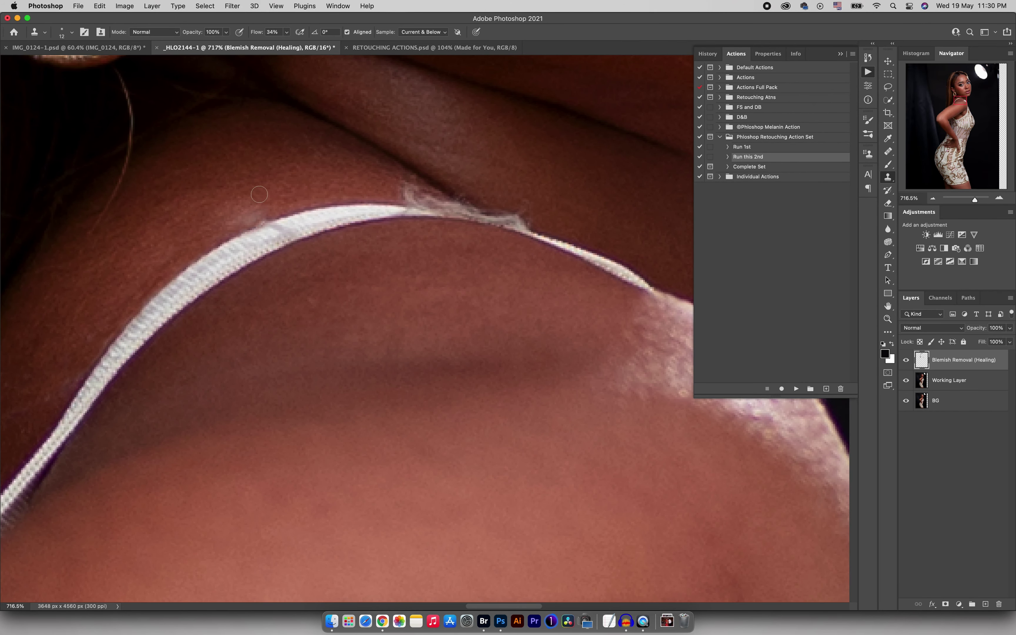
{"action": "left_click", "coordinate": [268, 193], "text": "alt"}
{"action": "mouse_move", "coordinate": [255, 214]}
{"action": "left_mouse_down"}
{"action": "mouse_move", "coordinate": [238, 220]}
{"action": "mouse_move", "coordinate": [259, 197]}
{"action": "left_mouse_up"}
{"action": "mouse_move", "coordinate": [401, 185]}
{"action": "left_mouse_down"}
{"action": "mouse_move", "coordinate": [416, 192]}
{"action": "mouse_move", "coordinate": [403, 198]}
{"action": "left_mouse_up"}
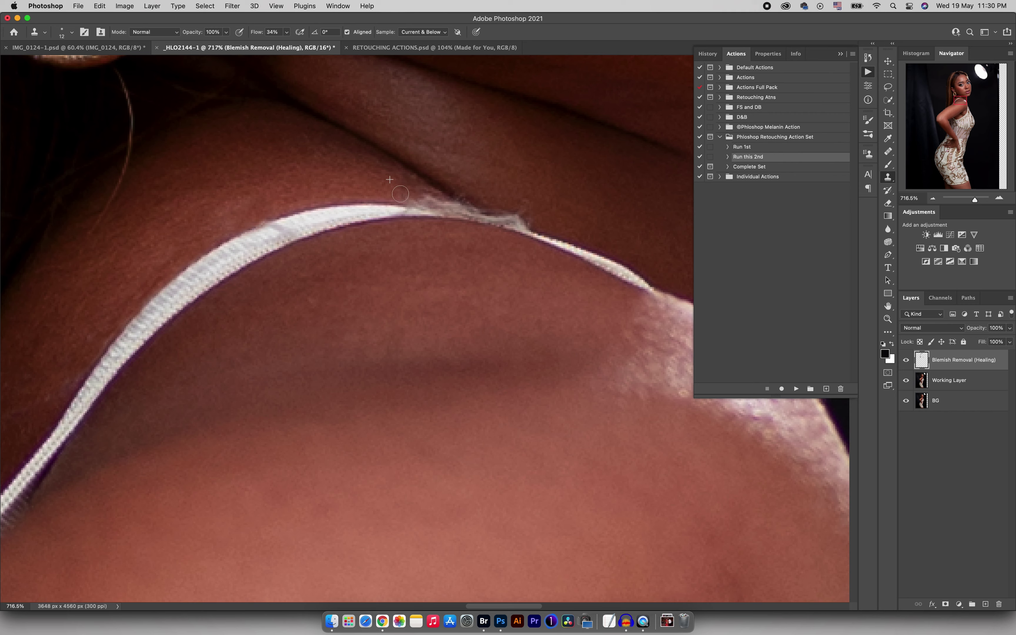
{"action": "left_click", "coordinate": [490, 190], "text": "alt"}
{"action": "left_click_drag", "start_coordinate": [496, 209], "coordinate": [525, 200]}
{"action": "left_click", "coordinate": [432, 180], "text": "alt"}
{"action": "mouse_move", "coordinate": [455, 195]}
{"action": "left_mouse_down"}
{"action": "mouse_move", "coordinate": [472, 206]}
{"action": "mouse_move", "coordinate": [408, 194]}
{"action": "left_mouse_up"}
{"action": "left_click", "coordinate": [396, 178], "text": "alt"}
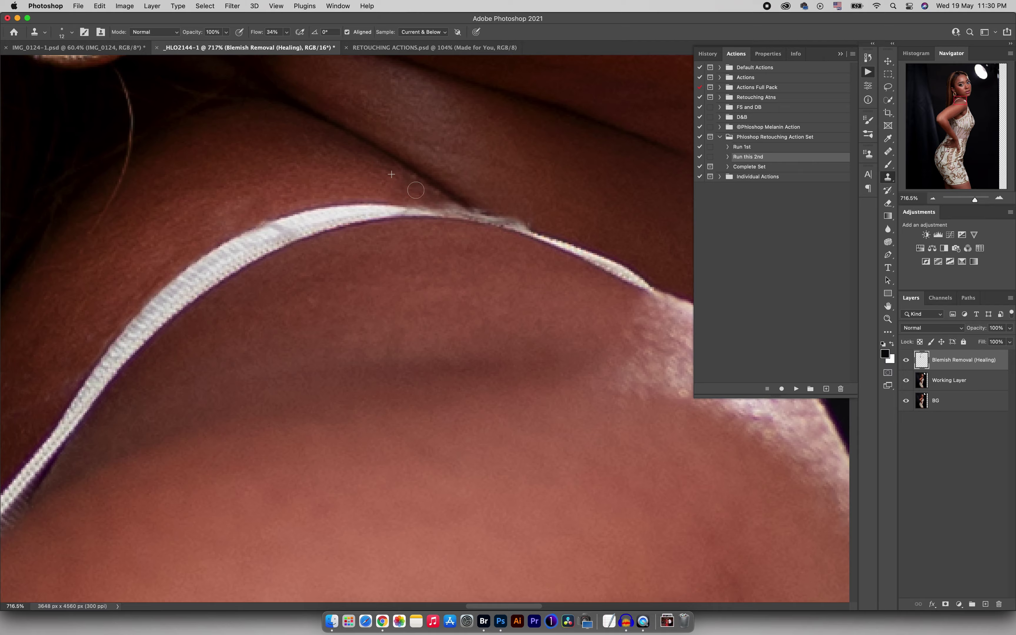
Step: Add a new layer and paint sampled dark background colour over the studio light with a soft 850 px brush
{"action": "key", "text": "z"}
{"action": "mouse_move", "coordinate": [294, 185]}
{"action": "left_mouse_down"}
{"action": "mouse_move", "coordinate": [200, 232]}
{"action": "mouse_move", "coordinate": [223, 215]}
{"action": "left_mouse_up"}
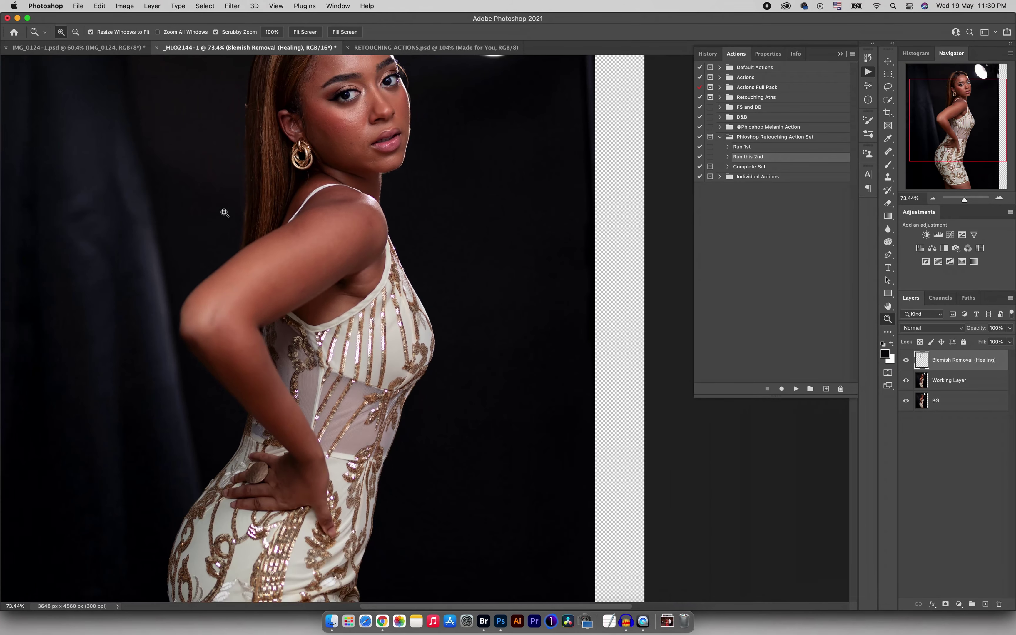
{"action": "left_click_drag", "start_coordinate": [401, 238], "coordinate": [361, 261]}
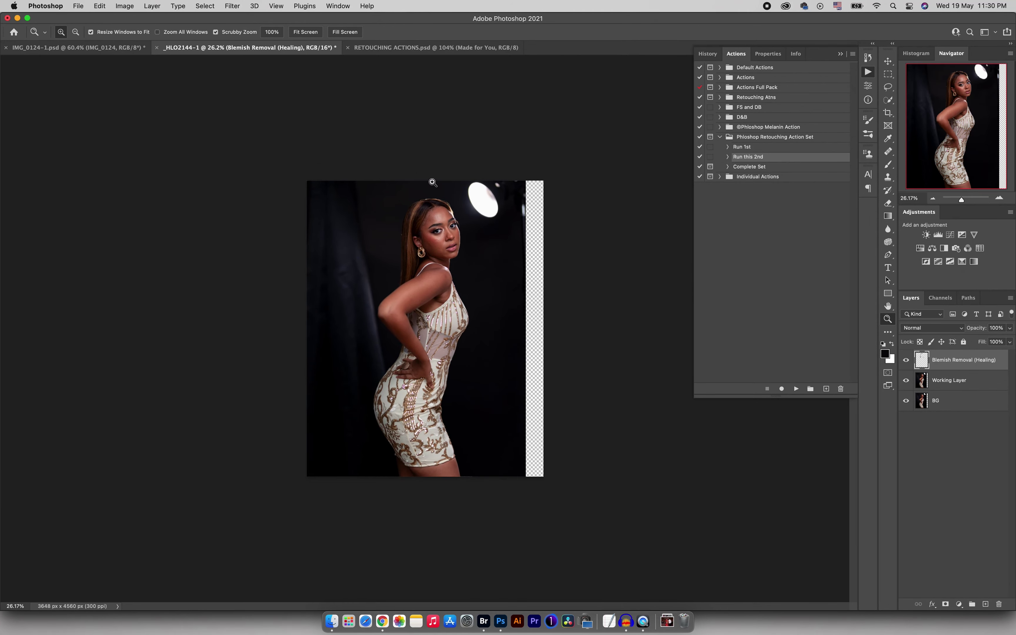
{"action": "mouse_move", "coordinate": [451, 213]}
{"action": "left_mouse_down"}
{"action": "mouse_move", "coordinate": [495, 213]}
{"action": "mouse_move", "coordinate": [465, 215]}
{"action": "left_mouse_up"}
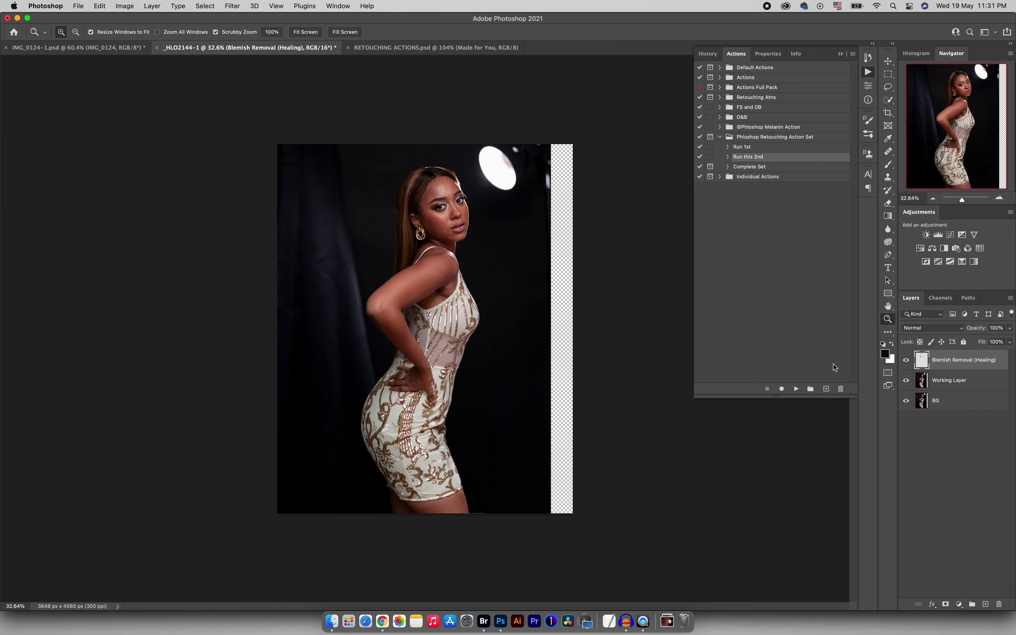
{"action": "left_click", "coordinate": [985, 604]}
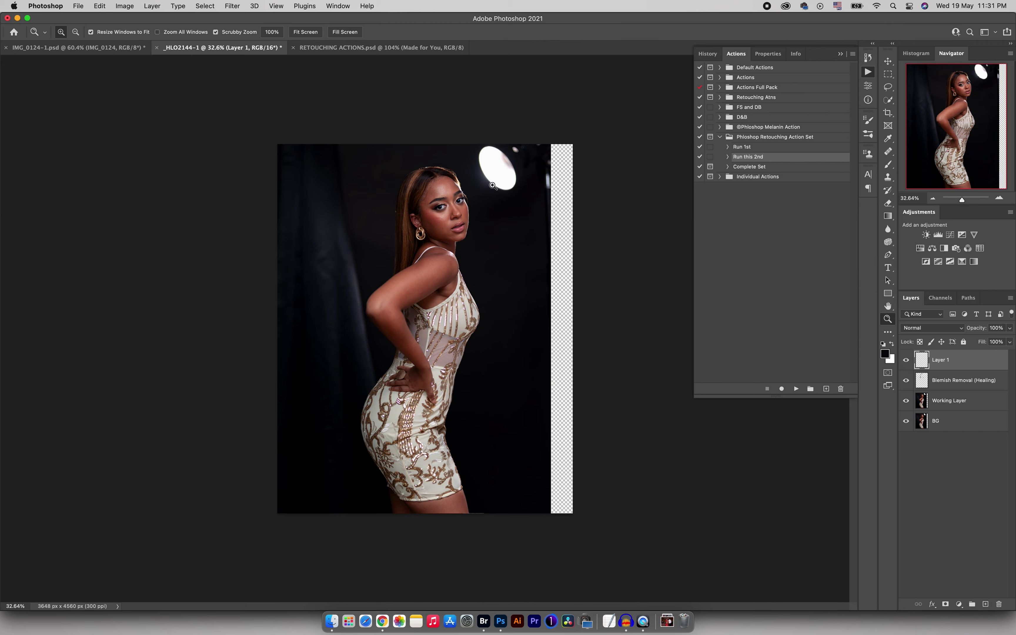
{"action": "key", "text": "b"}
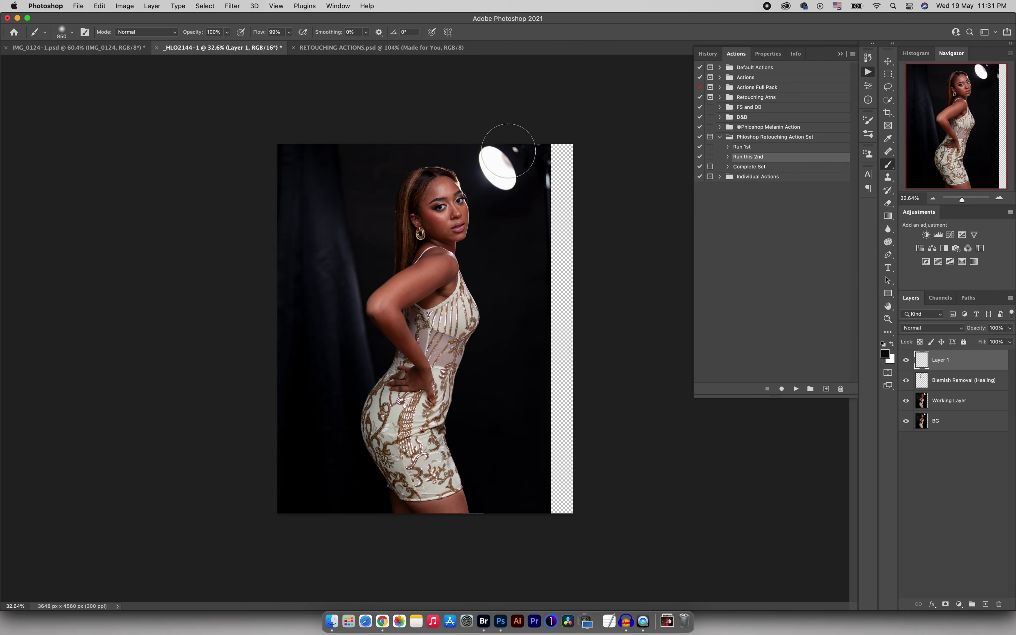
{"action": "left_click", "coordinate": [524, 204], "text": "alt"}
{"action": "mouse_move", "coordinate": [515, 181]}
{"action": "left_mouse_down"}
{"action": "mouse_move", "coordinate": [489, 164]}
{"action": "mouse_move", "coordinate": [503, 152]}
{"action": "mouse_move", "coordinate": [520, 166]}
{"action": "mouse_move", "coordinate": [503, 172]}
{"action": "mouse_move", "coordinate": [492, 159]}
{"action": "mouse_move", "coordinate": [535, 144]}
{"action": "mouse_move", "coordinate": [535, 160]}
{"action": "mouse_move", "coordinate": [533, 145]}
{"action": "left_mouse_up"}
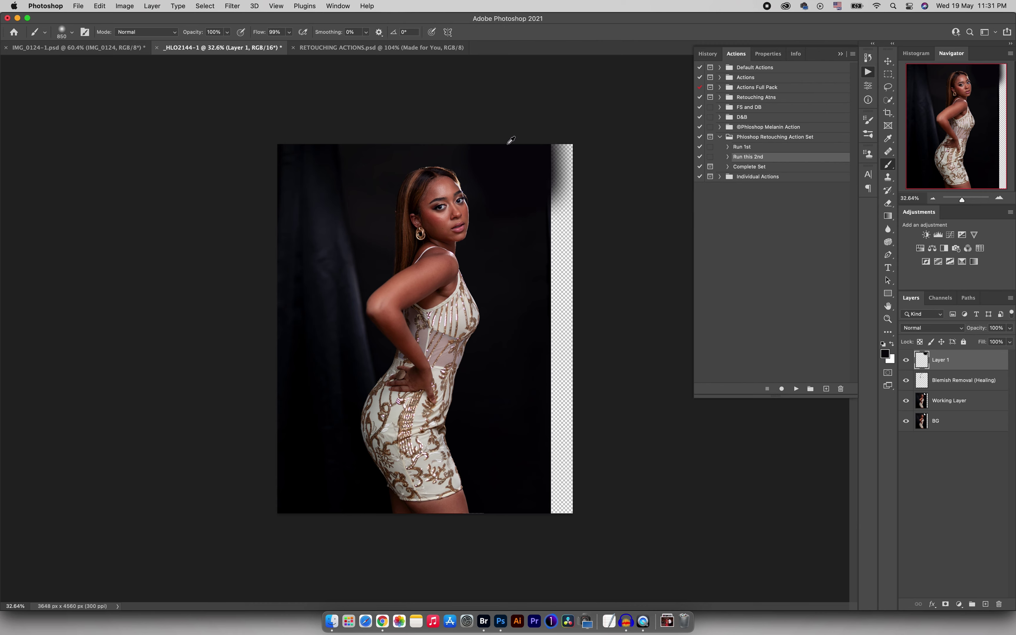
{"action": "left_click_drag", "start_coordinate": [259, 36], "coordinate": [223, 42]}
{"action": "left_click", "coordinate": [498, 195], "text": "alt"}
{"action": "left_click", "coordinate": [493, 164], "text": "alt"}
Step: Erase the background paint on Layer 1 where it overlaps the edge of the model's hair and forehead
{"action": "key", "text": "z"}
{"action": "mouse_move", "coordinate": [474, 193]}
{"action": "left_mouse_down"}
{"action": "mouse_move", "coordinate": [525, 193]}
{"action": "mouse_move", "coordinate": [516, 191]}
{"action": "left_mouse_up"}
{"action": "key", "text": "e"}
{"action": "left_click_drag", "start_coordinate": [435, 170], "coordinate": [467, 169]}
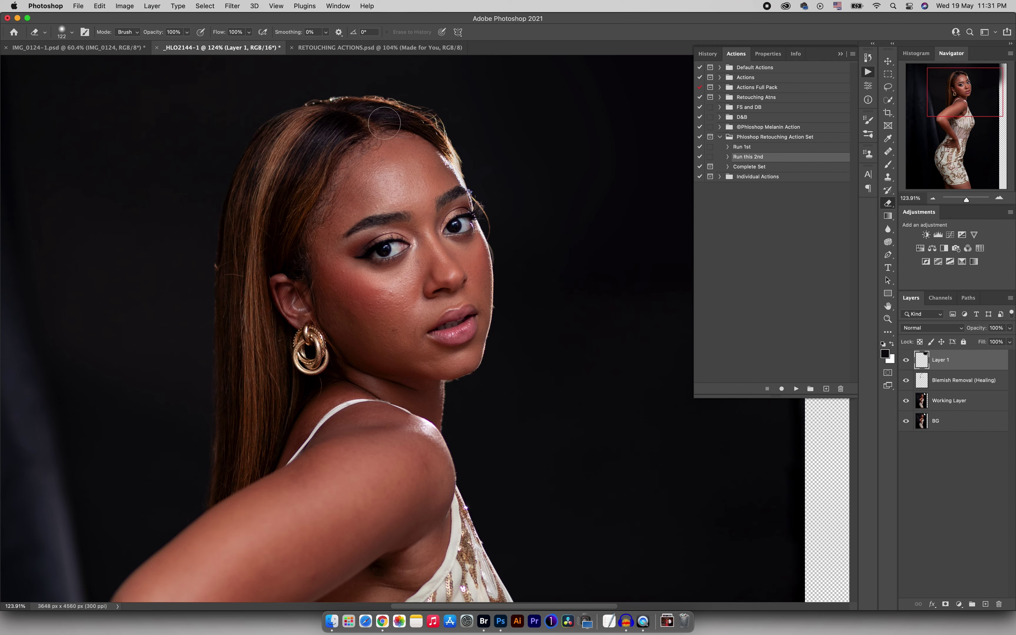
{"action": "left_click_drag", "start_coordinate": [395, 232], "coordinate": [404, 232], "text": "ctrl+alt"}
Step: Stamp all visible layers into a new merged layer at the top of the stack
{"action": "key", "text": "z"}
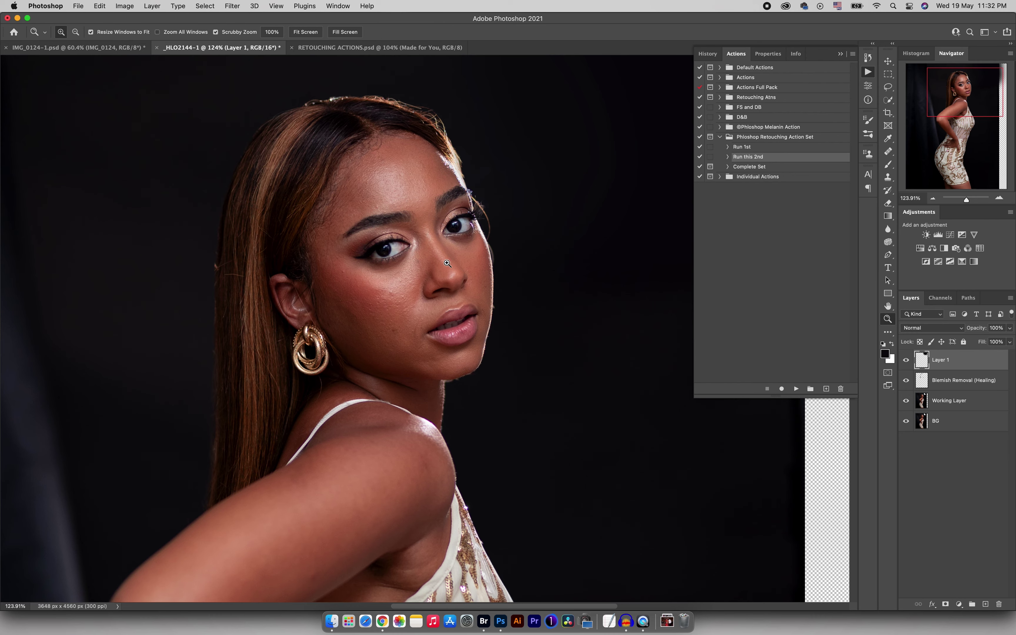
{"action": "left_click_drag", "start_coordinate": [415, 281], "coordinate": [397, 269]}
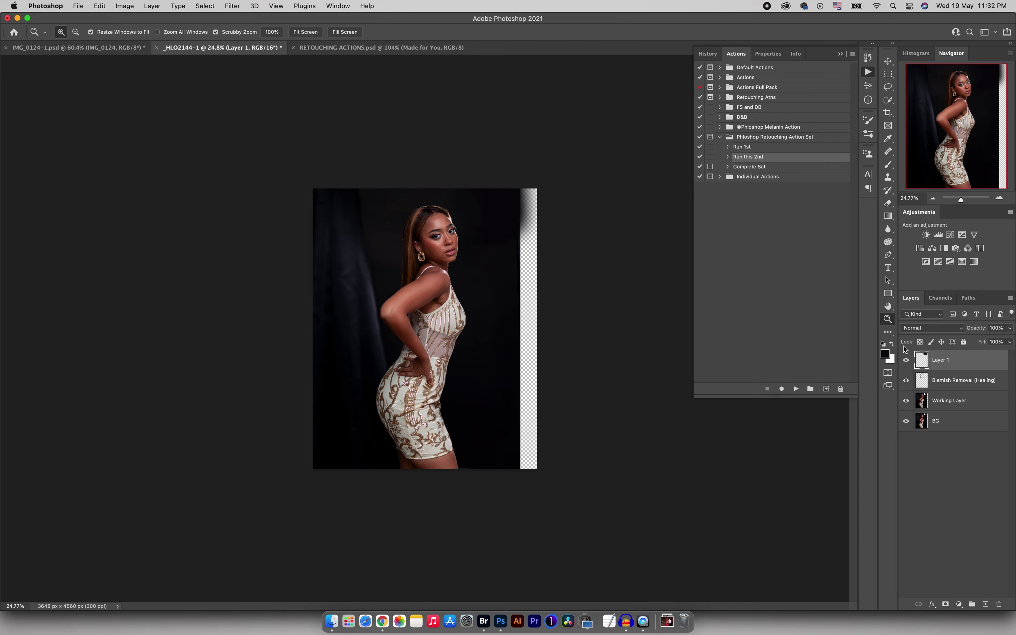
{"action": "key", "text": "alt"}
{"action": "key", "text": "super+alt+shift+e"}
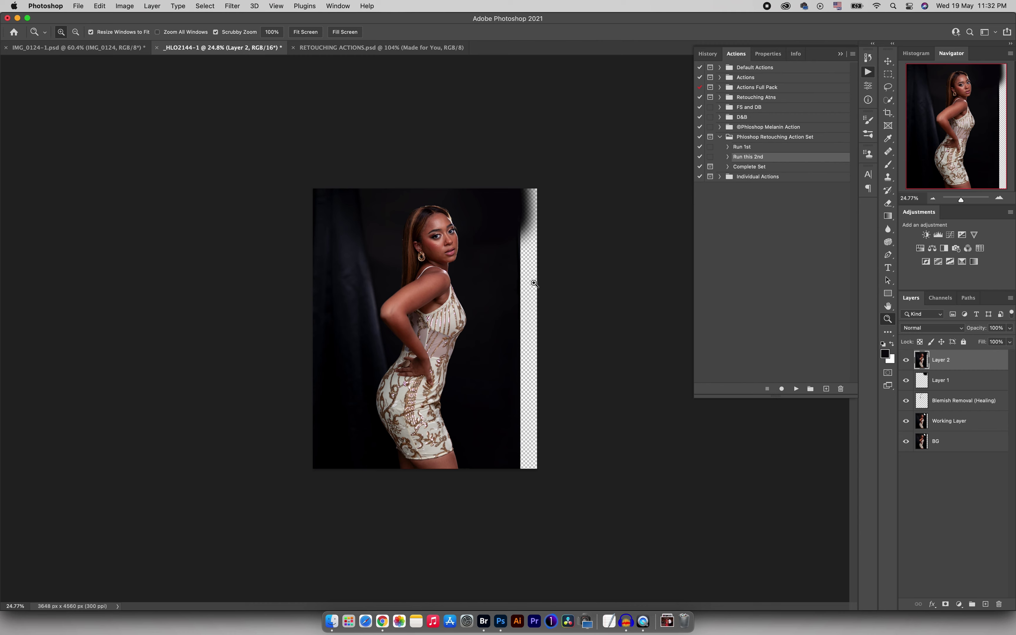
Step: Select the strip from beside the model to the canvas's right edge and distort it outward to cover the transparent area
{"action": "key", "text": "m"}
{"action": "left_click_drag", "start_coordinate": [538, 189], "coordinate": [472, 483]}
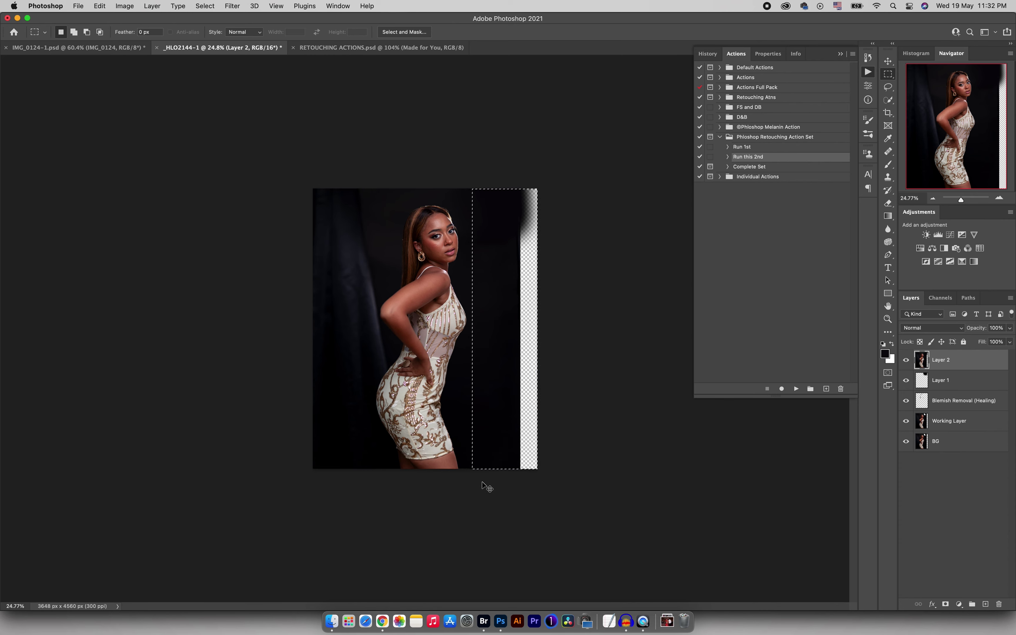
{"action": "key", "text": "ctrl+t"}
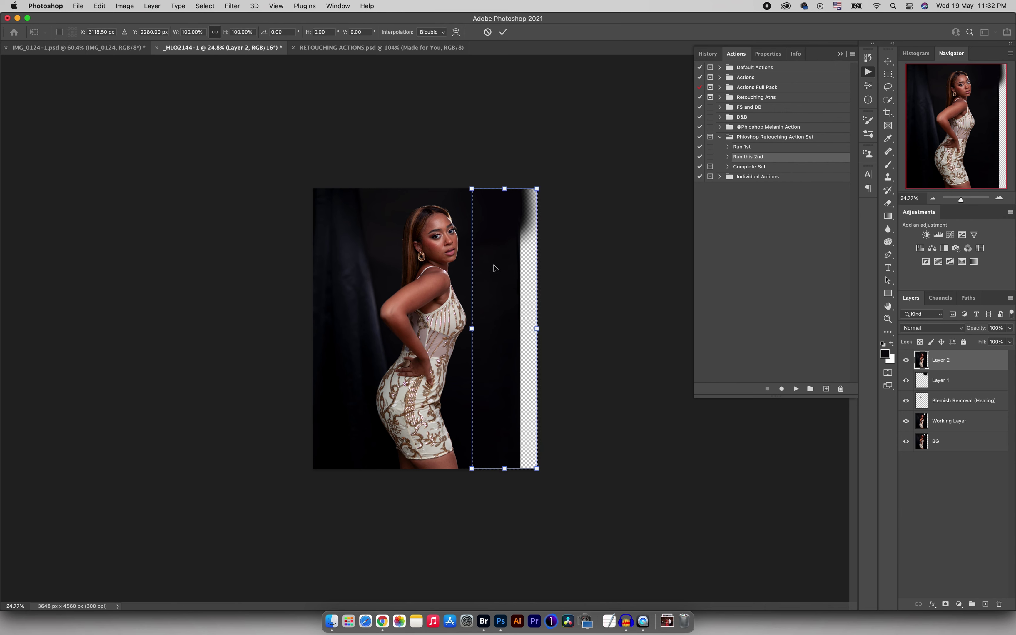
{"action": "right_click", "coordinate": [506, 274]}
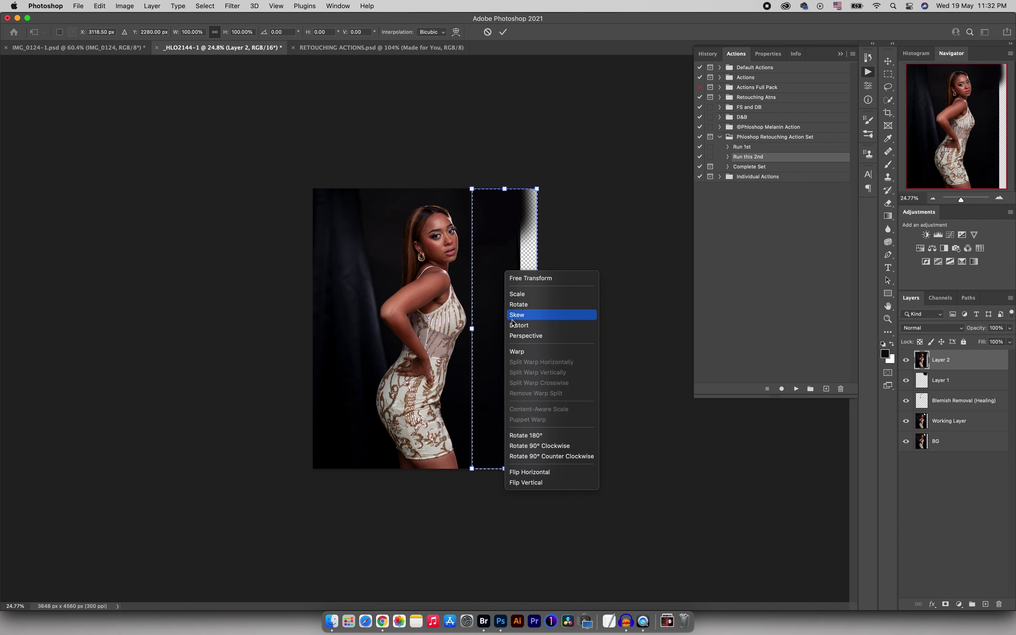
{"action": "left_click", "coordinate": [520, 326]}
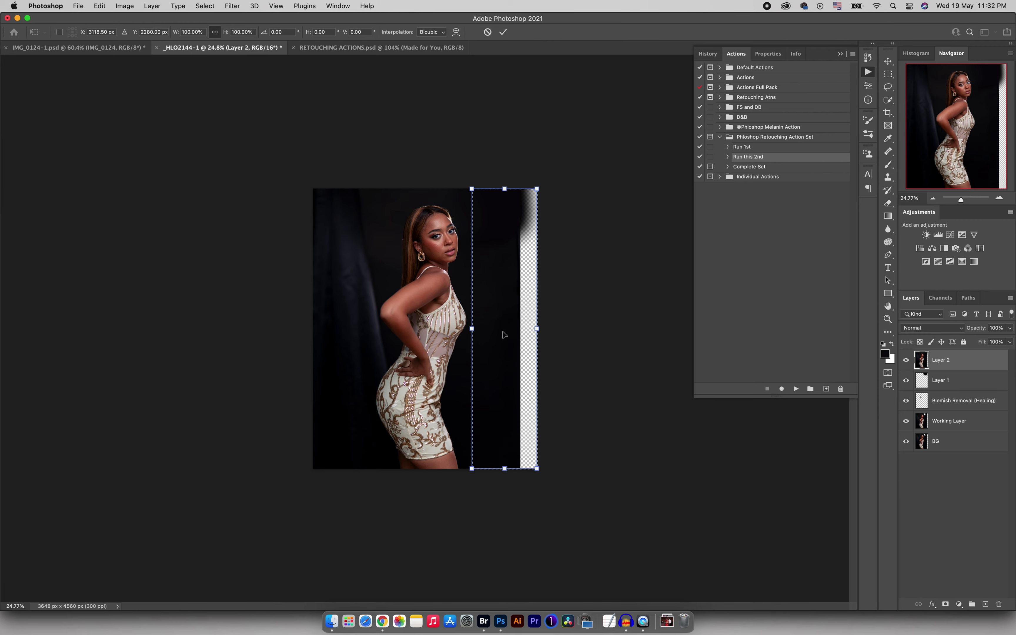
{"action": "left_click_drag", "start_coordinate": [539, 331], "coordinate": [563, 329]}
{"action": "key", "text": "Return"}
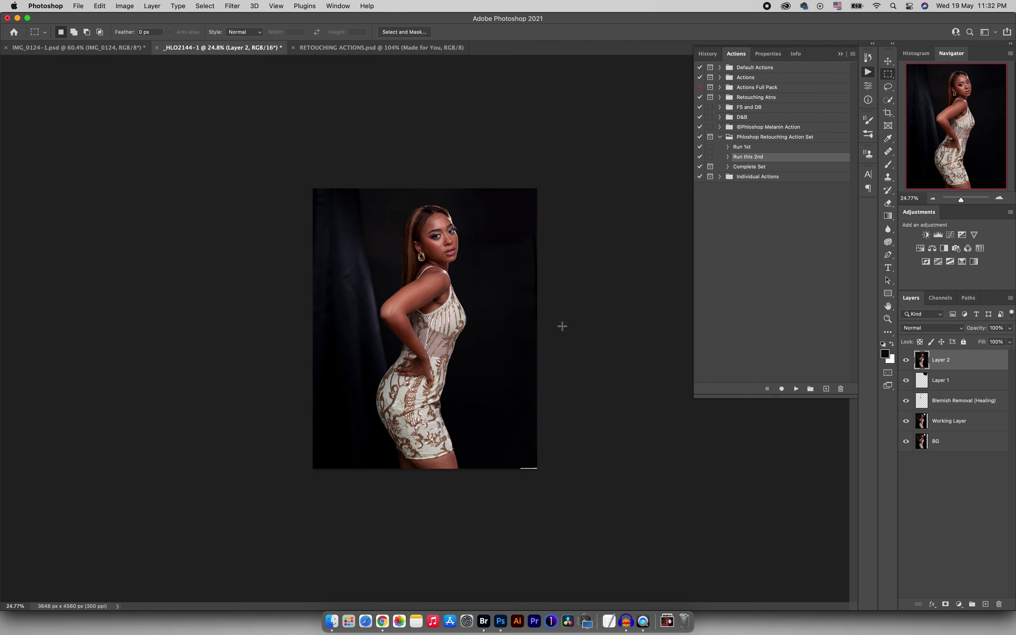
Step: Clone dark background over the transparent slivers along the image's bottom edge, with the Clone Stamp flow at 100%
{"action": "key", "text": "z"}
{"action": "left_click_drag", "start_coordinate": [542, 476], "coordinate": [595, 467]}
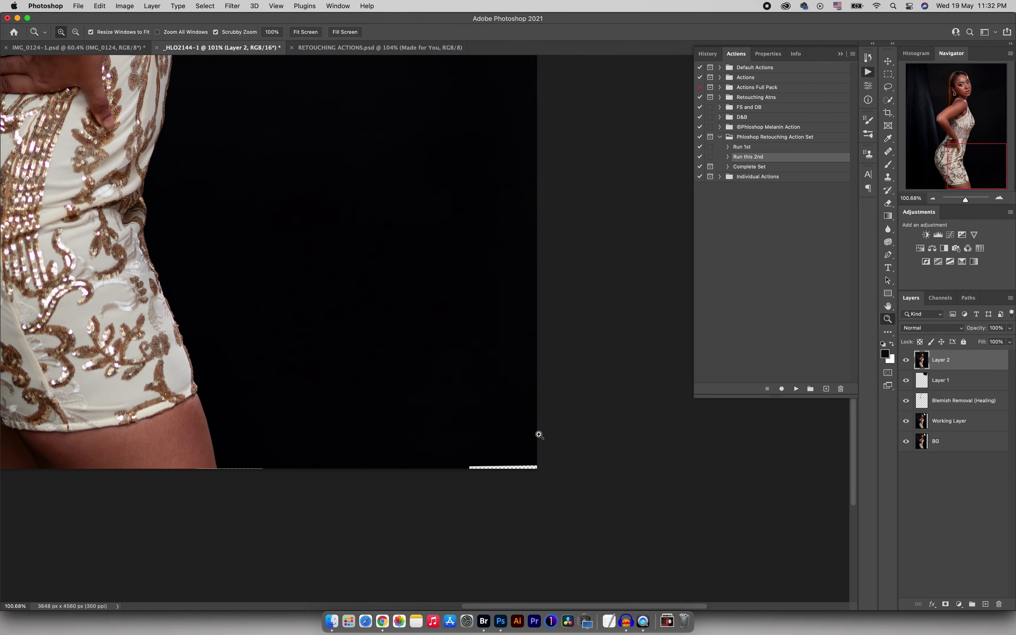
{"action": "key", "text": "s"}
{"action": "left_click_drag", "start_coordinate": [496, 428], "coordinate": [502, 426]}
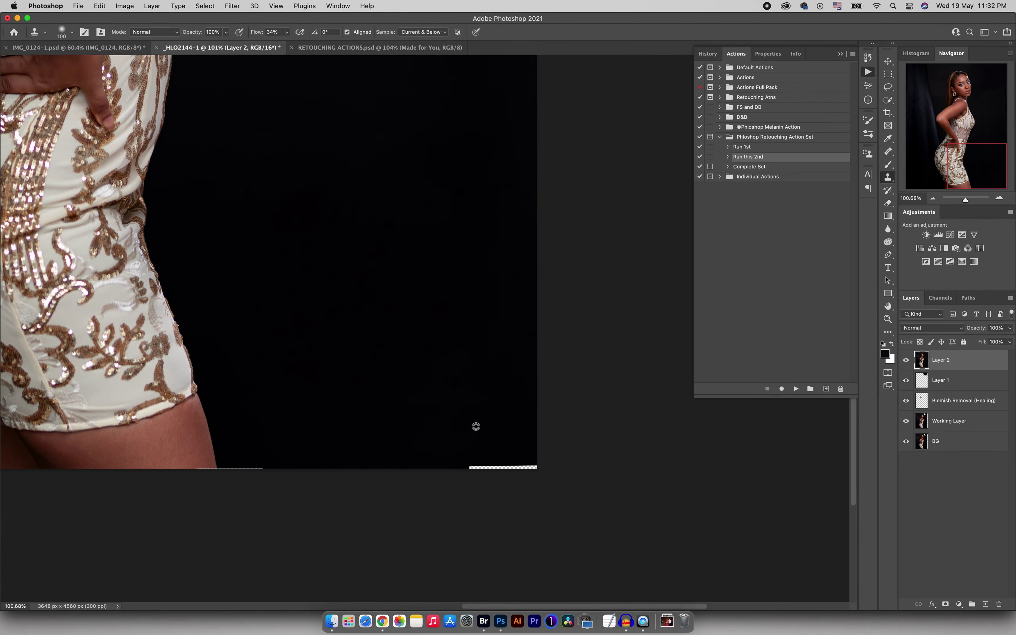
{"action": "left_click", "coordinate": [470, 419], "text": "alt"}
{"action": "mouse_move", "coordinate": [474, 467]}
{"action": "left_mouse_down"}
{"action": "mouse_move", "coordinate": [466, 469]}
{"action": "mouse_move", "coordinate": [476, 465]}
{"action": "left_mouse_up"}
{"action": "left_click_drag", "start_coordinate": [255, 32], "coordinate": [324, 38]}
{"action": "left_click_drag", "start_coordinate": [483, 467], "coordinate": [532, 468]}
{"action": "left_click", "coordinate": [503, 423], "text": "alt"}
{"action": "left_click_drag", "start_coordinate": [215, 469], "coordinate": [265, 468]}
{"action": "key", "text": "z"}
{"action": "left_click_drag", "start_coordinate": [338, 375], "coordinate": [297, 390]}
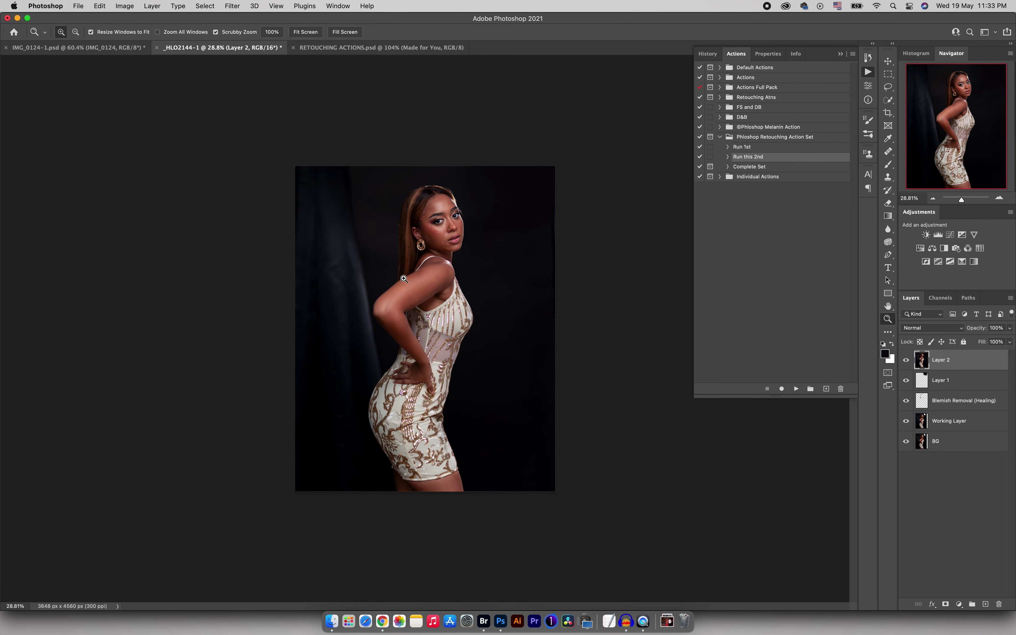
{"action": "mouse_move", "coordinate": [546, 188]}
{"action": "left_mouse_down"}
{"action": "mouse_move", "coordinate": [571, 194]}
{"action": "mouse_move", "coordinate": [558, 188]}
{"action": "left_mouse_up"}
{"action": "key", "text": "s"}
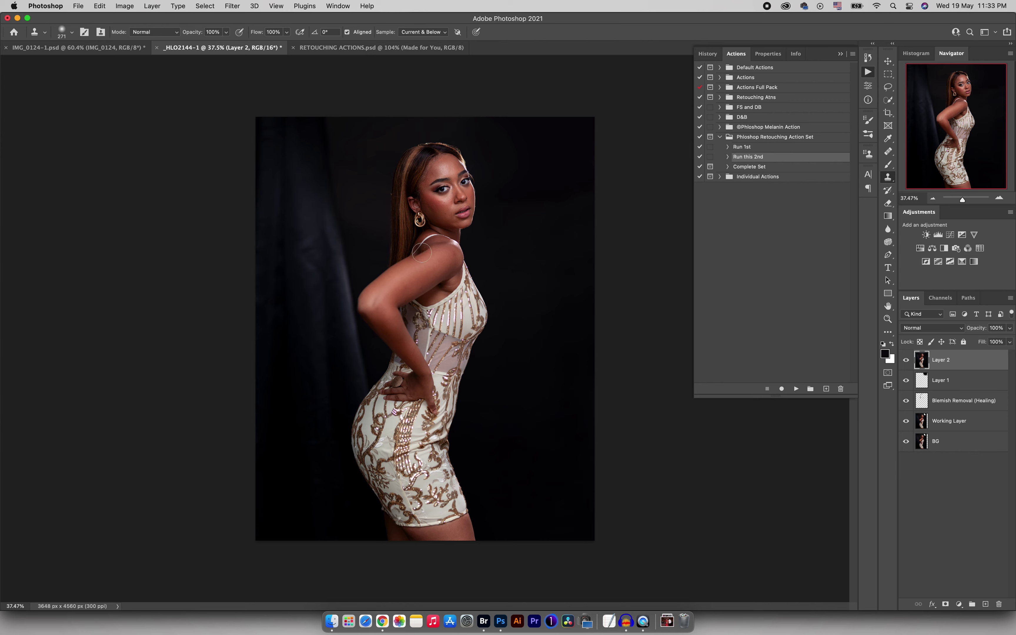
{"action": "key", "text": "z"}
{"action": "left_click_drag", "start_coordinate": [444, 250], "coordinate": [421, 248]}
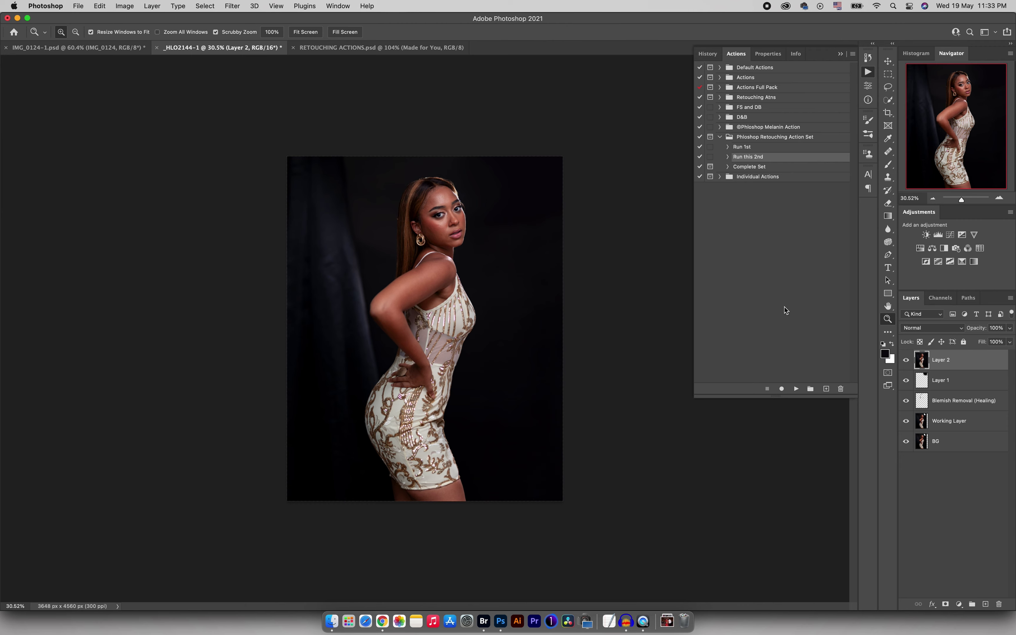
Step: Merge Layer 2, Layer 1 and Blemish Removal (Healing) into one layer and rename it "Blemish removal"
{"action": "left_click", "coordinate": [957, 404], "text": "shift"}
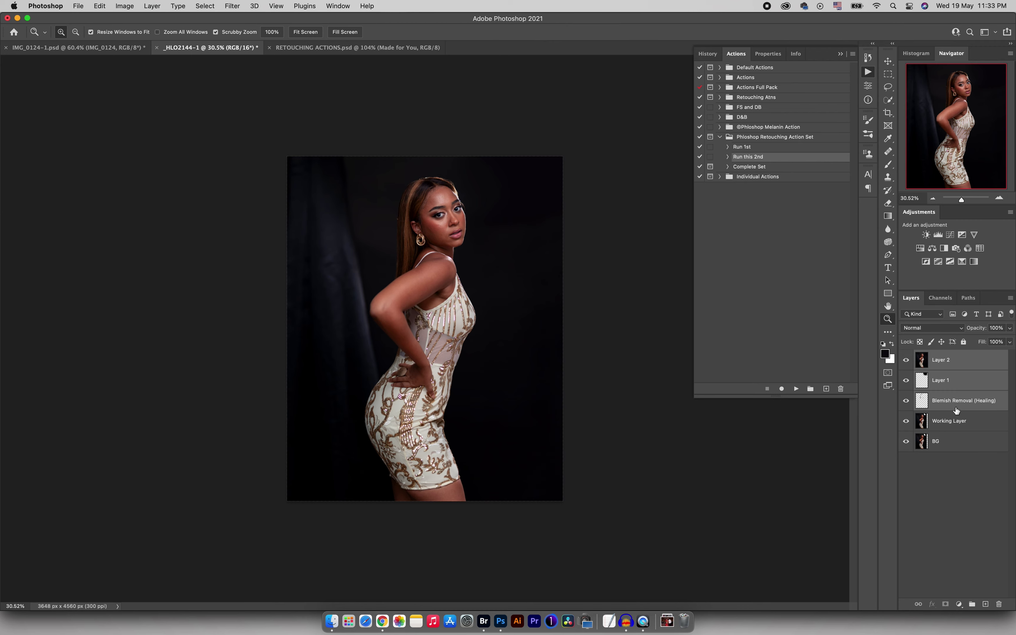
{"action": "key", "text": "super+e"}
{"action": "double_click", "coordinate": [941, 360]}
{"action": "type", "text": "Blemish removal"}
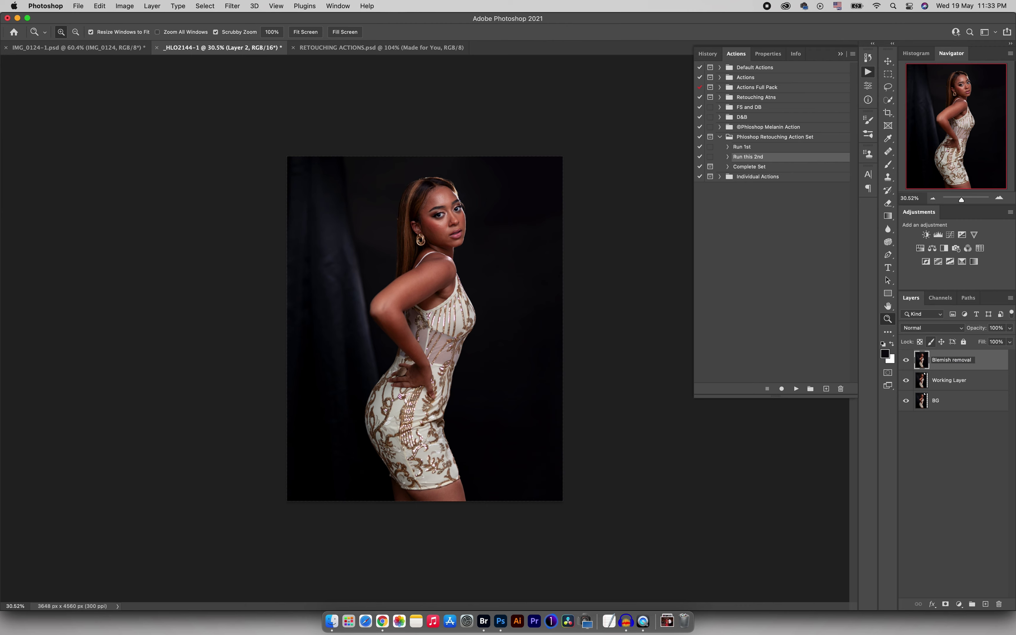
{"action": "key", "text": "Return"}
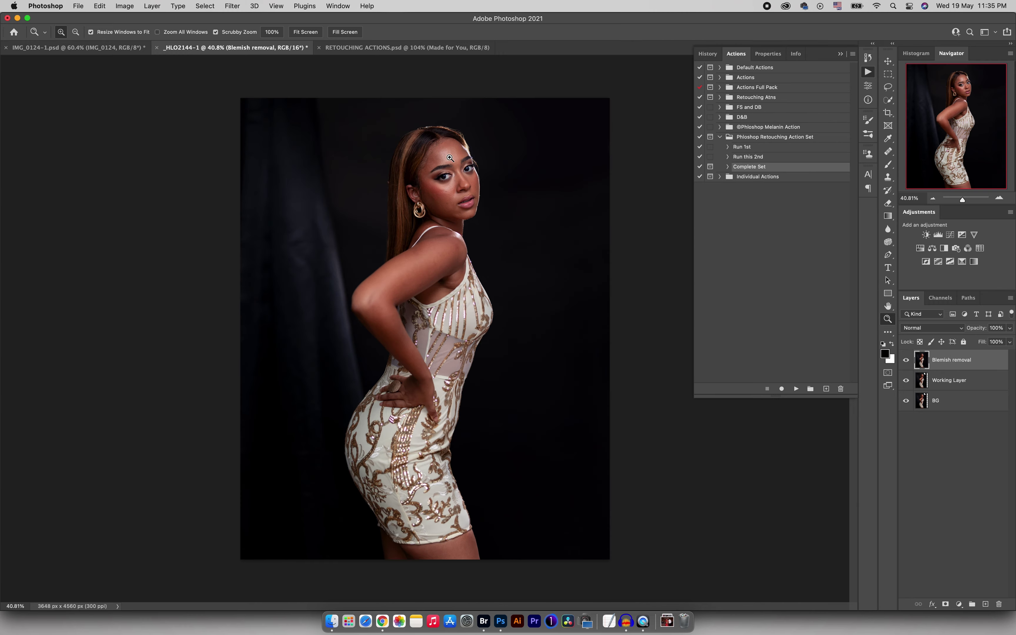
Step: Clone dark background over the light fuzz along the underside of the chin and jaw, from the neck outward
{"action": "left_click_drag", "start_coordinate": [447, 173], "coordinate": [483, 147]}
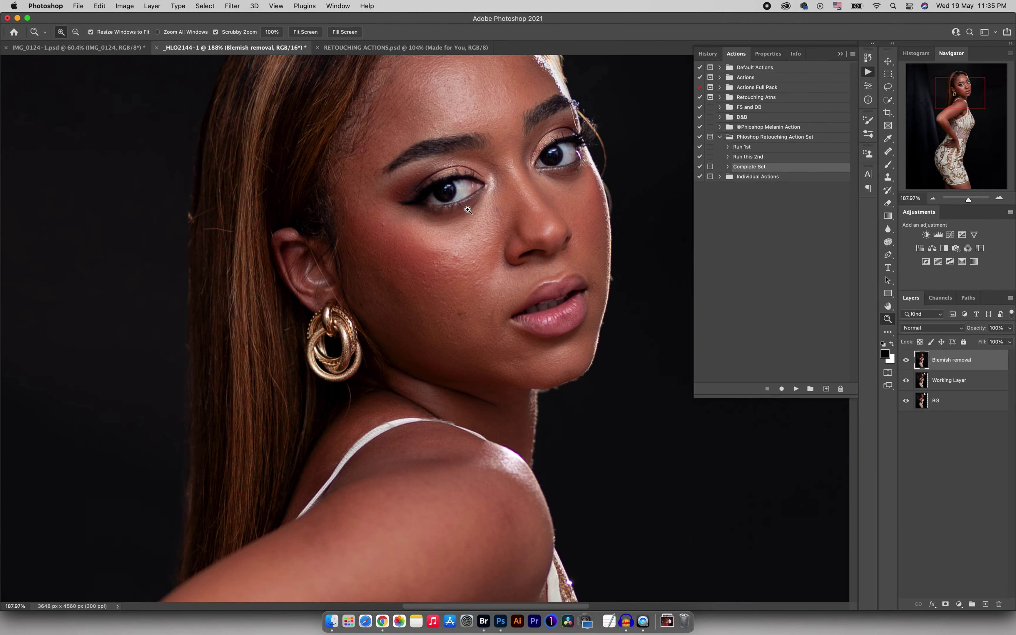
{"action": "left_click_drag", "start_coordinate": [462, 225], "coordinate": [462, 251]}
{"action": "left_click_drag", "start_coordinate": [545, 431], "coordinate": [539, 378]}
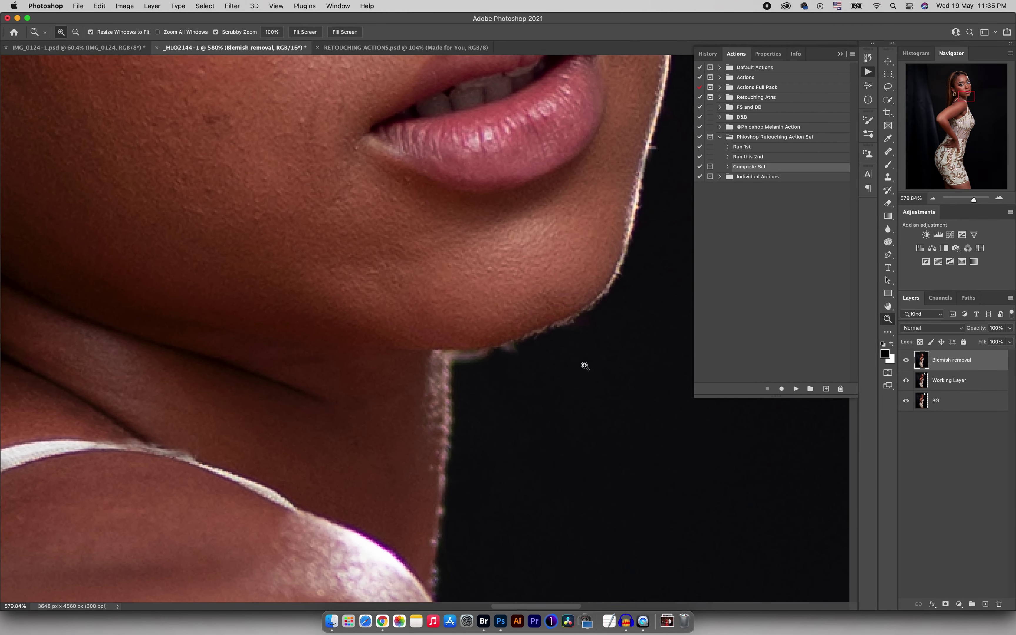
{"action": "key", "text": "s"}
{"action": "left_click_drag", "start_coordinate": [504, 339], "coordinate": [256, 323]}
{"action": "mouse_move", "coordinate": [452, 327]}
{"action": "left_mouse_down"}
{"action": "mouse_move", "coordinate": [403, 336]}
{"action": "mouse_move", "coordinate": [425, 336]}
{"action": "left_mouse_up"}
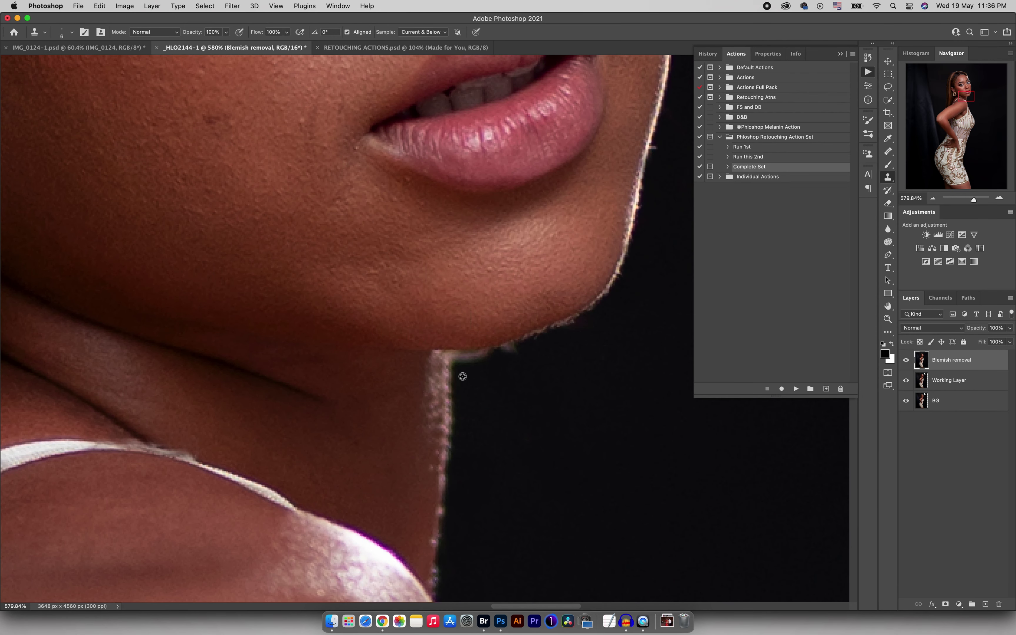
{"action": "mouse_move", "coordinate": [456, 356]}
{"action": "left_mouse_down"}
{"action": "mouse_move", "coordinate": [489, 352]}
{"action": "mouse_move", "coordinate": [467, 361]}
{"action": "mouse_move", "coordinate": [508, 371]}
{"action": "mouse_move", "coordinate": [501, 378]}
{"action": "mouse_move", "coordinate": [479, 360]}
{"action": "mouse_move", "coordinate": [563, 329]}
{"action": "left_mouse_up"}
{"action": "left_click", "coordinate": [492, 382], "text": "alt"}
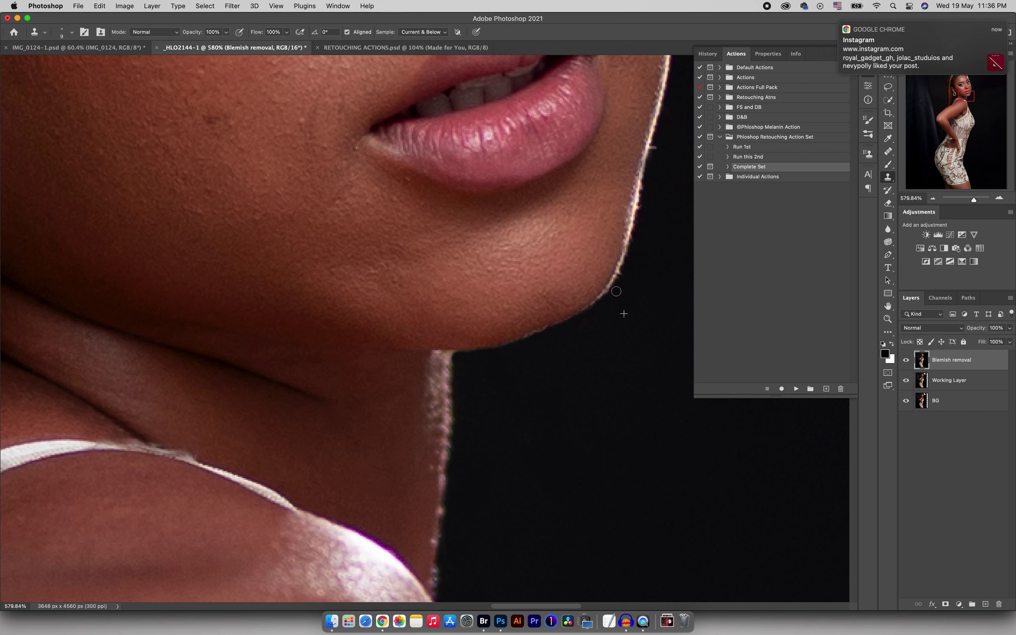
Step: Clone away the stray hairs sticking out from the face outline beside the mouth and chin
{"action": "scroll", "coordinate": [555, 175], "scroll_direction": "up", "scroll_amount": 5}
{"action": "scroll", "coordinate": [562, 175], "scroll_direction": "up", "scroll_amount": 2}
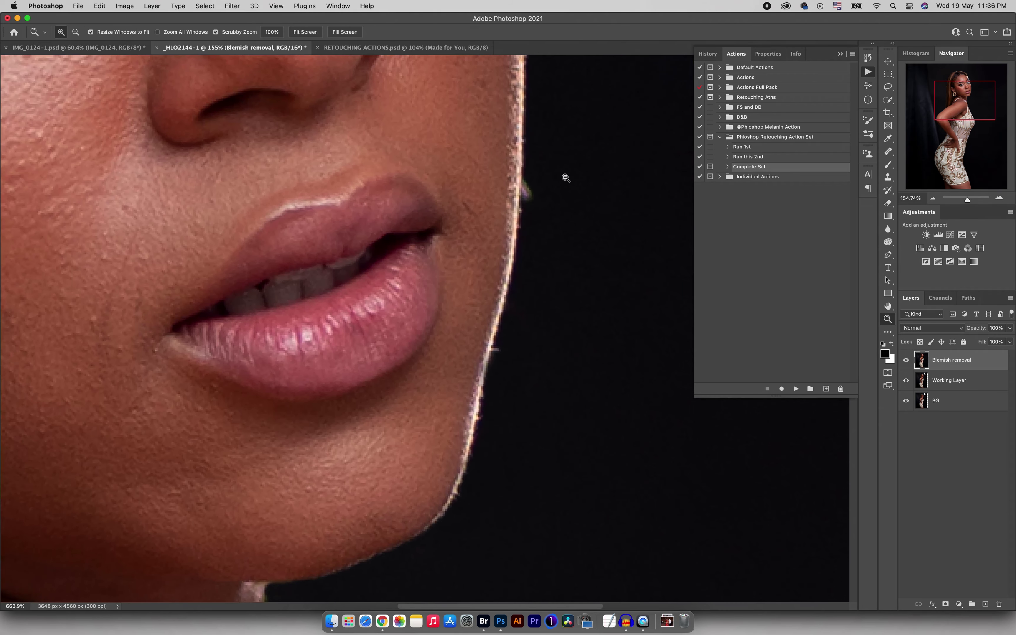
{"action": "left_click_drag", "start_coordinate": [533, 180], "coordinate": [528, 194]}
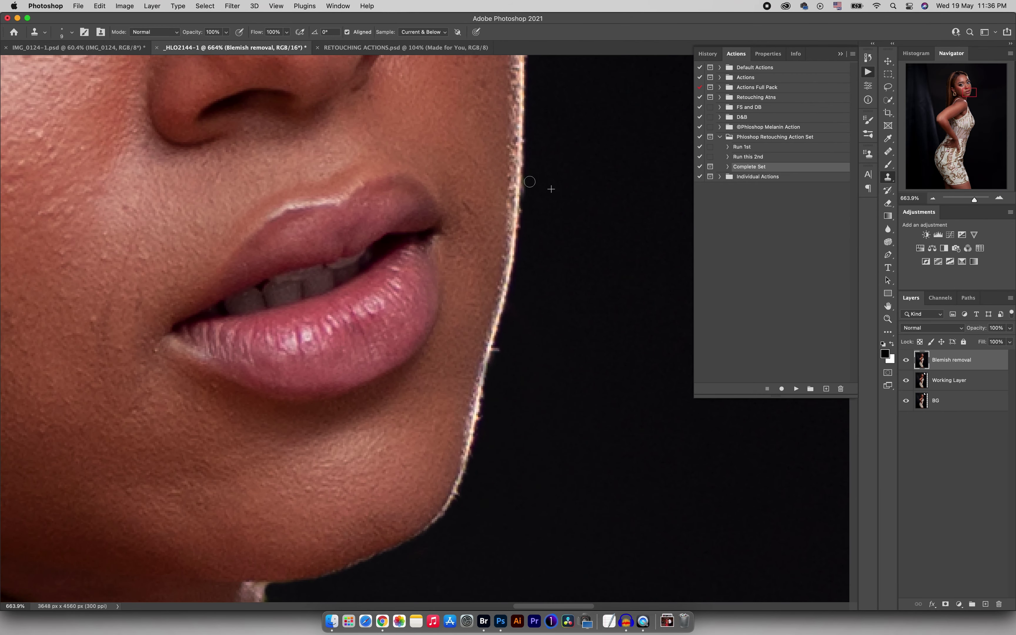
{"action": "left_click", "coordinate": [514, 350], "text": "alt"}
{"action": "left_click", "coordinate": [497, 350]}
{"action": "left_click_drag", "start_coordinate": [484, 419], "coordinate": [487, 410]}
Step: Clone dark background along the face outline from the mouth up the far cheek to remove stray hairs
{"action": "key", "text": "space"}
{"action": "left_click_drag", "start_coordinate": [528, 227], "coordinate": [497, 370]}
{"action": "left_click", "coordinate": [451, 282], "text": "alt"}
{"action": "mouse_move", "coordinate": [426, 282]}
{"action": "left_mouse_down"}
{"action": "mouse_move", "coordinate": [448, 363]}
{"action": "mouse_move", "coordinate": [448, 322]}
{"action": "mouse_move", "coordinate": [452, 420]}
{"action": "left_mouse_up"}
{"action": "key", "text": "space"}
{"action": "left_click_drag", "start_coordinate": [457, 242], "coordinate": [457, 370]}
{"action": "key", "text": "]"}
{"action": "key", "text": "]"}
{"action": "left_click", "coordinate": [447, 242], "text": "alt"}
{"action": "mouse_move", "coordinate": [407, 262]}
{"action": "left_mouse_down"}
{"action": "mouse_move", "coordinate": [408, 246]}
{"action": "mouse_move", "coordinate": [430, 349]}
{"action": "mouse_move", "coordinate": [427, 393]}
{"action": "mouse_move", "coordinate": [409, 275]}
{"action": "mouse_move", "coordinate": [438, 339]}
{"action": "left_mouse_up"}
Step: Clean the face outline near the far eye with small Clone Stamp strokes
{"action": "key", "text": "space"}
{"action": "key", "text": "["}
{"action": "left_click", "coordinate": [390, 256], "text": "alt"}
{"action": "left_click_drag", "start_coordinate": [370, 278], "coordinate": [366, 257]}
{"action": "mouse_move", "coordinate": [361, 273]}
{"action": "left_mouse_down"}
{"action": "mouse_move", "coordinate": [348, 254]}
{"action": "mouse_move", "coordinate": [359, 253]}
{"action": "mouse_move", "coordinate": [376, 293]}
{"action": "mouse_move", "coordinate": [392, 280]}
{"action": "mouse_move", "coordinate": [402, 321]}
{"action": "mouse_move", "coordinate": [416, 310]}
{"action": "mouse_move", "coordinate": [401, 286]}
{"action": "mouse_move", "coordinate": [419, 317]}
{"action": "left_mouse_up"}
{"action": "left_click", "coordinate": [396, 263], "text": "alt"}
Step: Clone out the stray tuft on the outer edge of the hair level with the ear, using a larger brush
{"action": "key", "text": "z"}
{"action": "left_click_drag", "start_coordinate": [468, 275], "coordinate": [396, 272]}
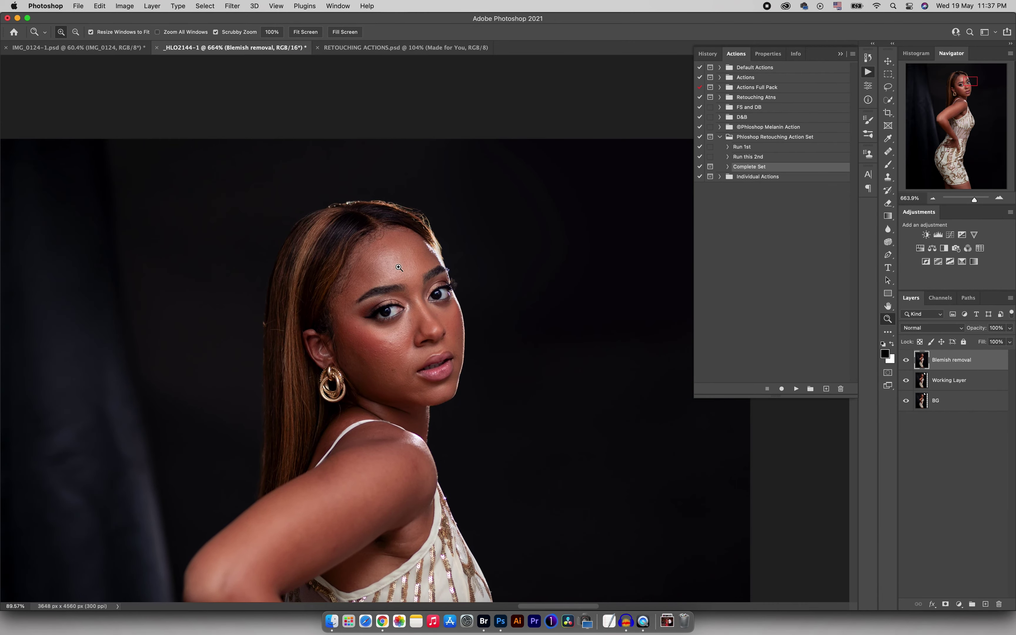
{"action": "left_click_drag", "start_coordinate": [262, 328], "coordinate": [335, 307]}
{"action": "key", "text": "s"}
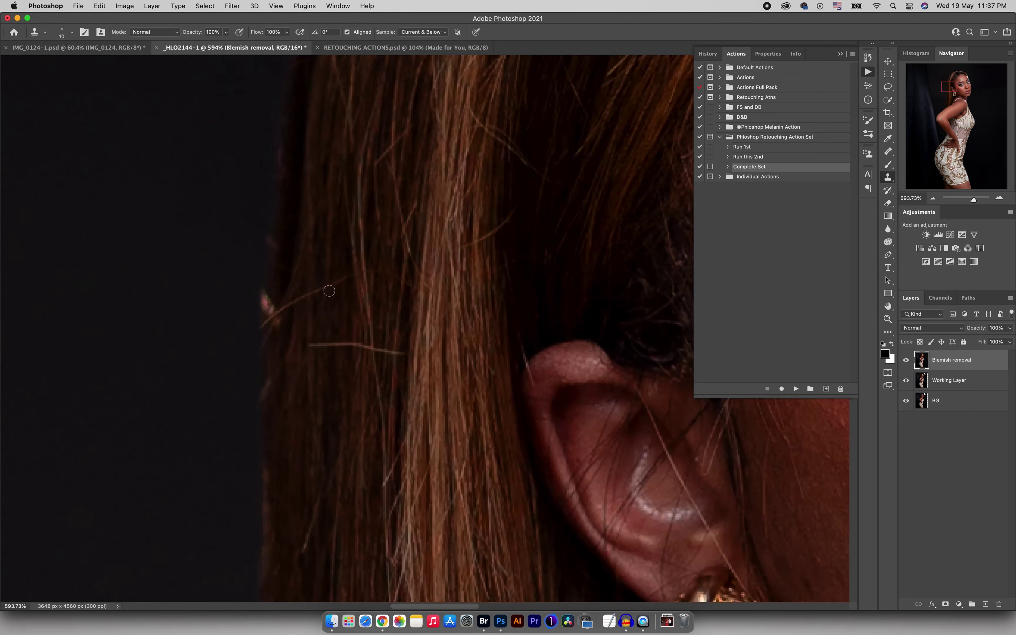
{"action": "left_click", "coordinate": [268, 350], "text": "alt"}
{"action": "key", "text": "bracketright"}
{"action": "key", "text": "bracketright"}
{"action": "key", "text": "bracketright"}
{"action": "left_click_drag", "start_coordinate": [272, 314], "coordinate": [268, 297]}
Step: Remove the stray strands crossing the hair beside the ear with the Spot Healing Brush at size 15
{"action": "key", "text": "z"}
{"action": "left_click_drag", "start_coordinate": [347, 302], "coordinate": [263, 329]}
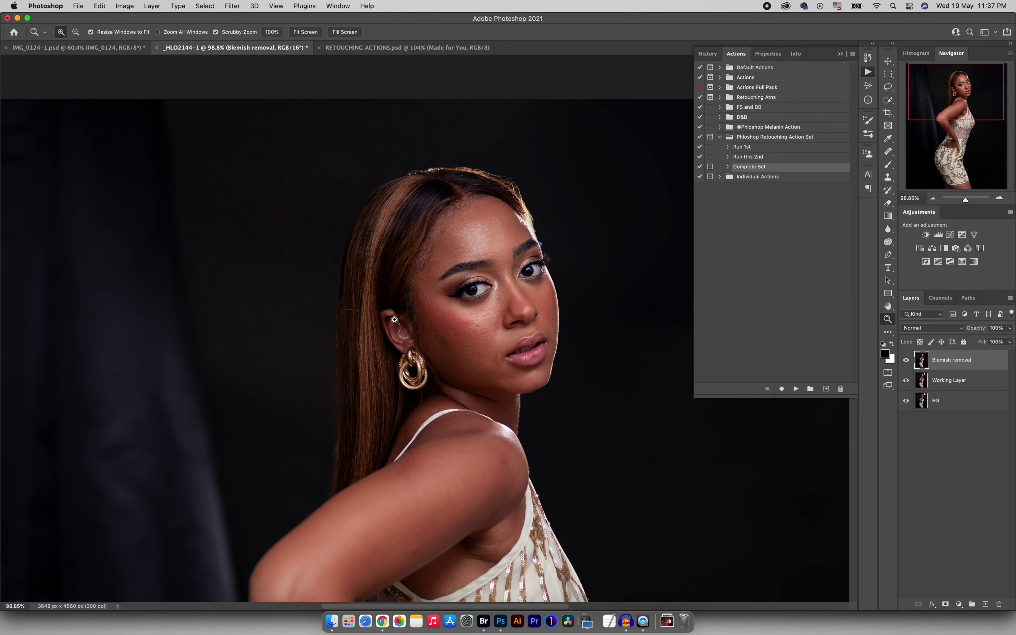
{"action": "left_click_drag", "start_coordinate": [345, 371], "coordinate": [391, 345]}
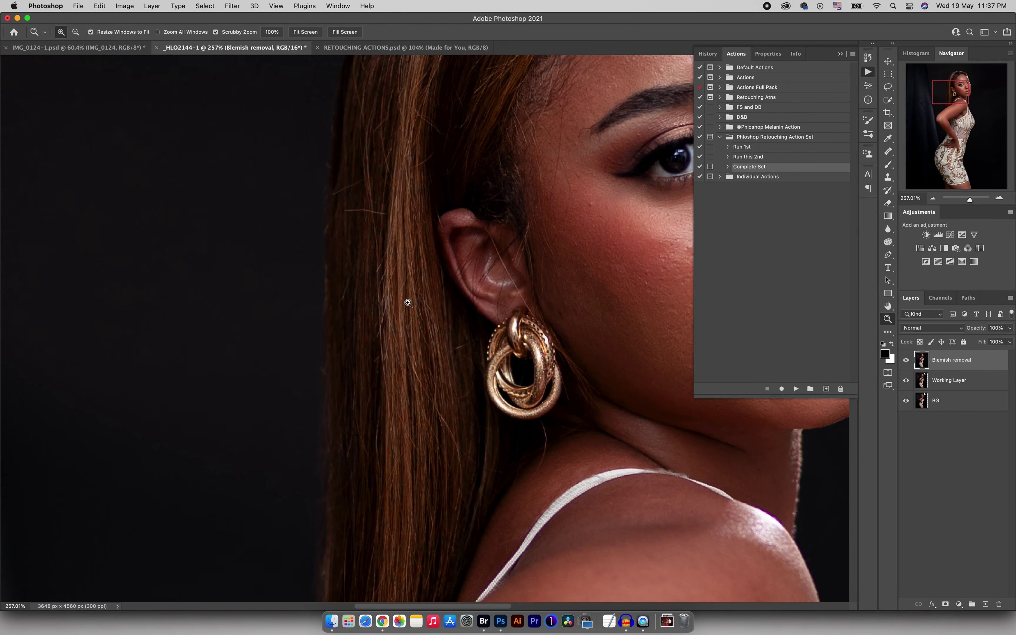
{"action": "left_click_drag", "start_coordinate": [429, 303], "coordinate": [404, 302]}
{"action": "left_click_drag", "start_coordinate": [401, 228], "coordinate": [422, 227]}
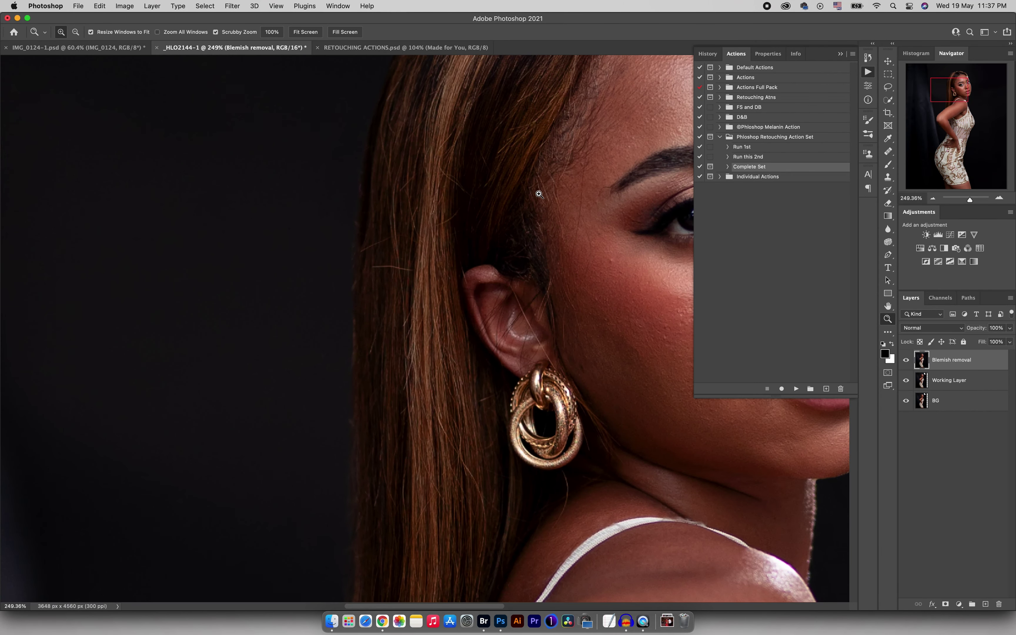
{"action": "key", "text": "j"}
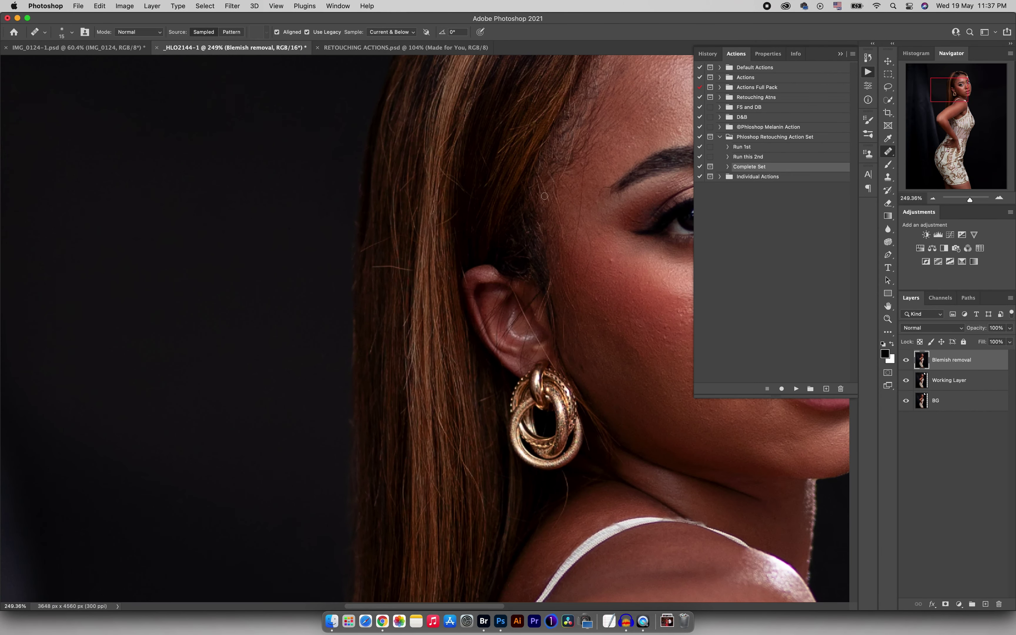
{"action": "right_click", "coordinate": [886, 155]}
{"action": "left_click", "coordinate": [918, 151]}
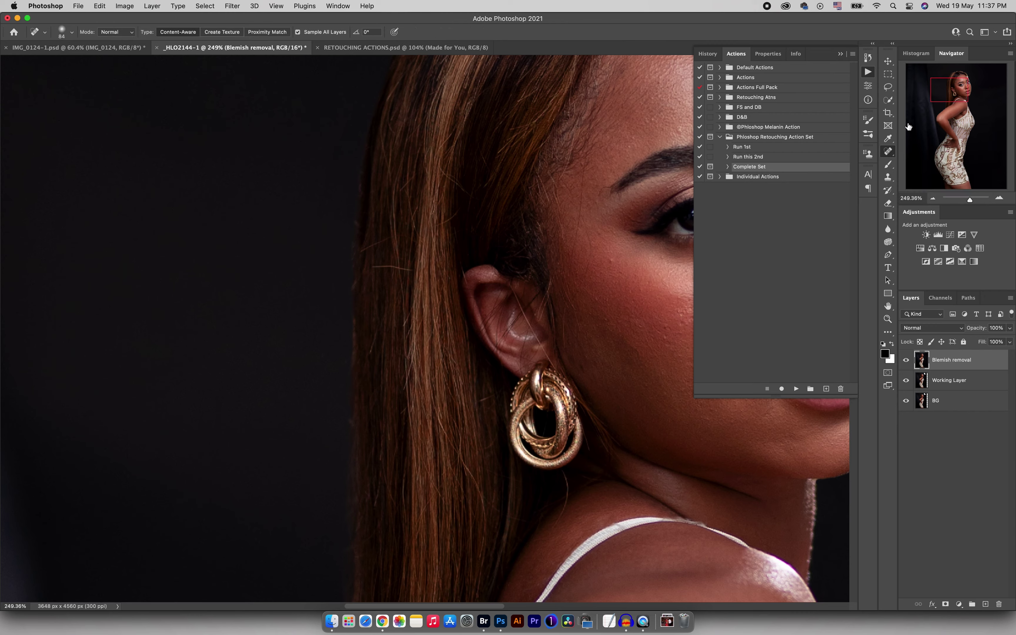
{"action": "key", "text": "bracketleft"}
{"action": "key", "text": "bracketleft"}
{"action": "key", "text": "bracketleft"}
{"action": "key", "text": "bracketleft"}
{"action": "key", "text": "bracketleft"}
{"action": "key", "text": "bracketleft"}
{"action": "key", "text": "bracketleft"}
{"action": "mouse_move", "coordinate": [397, 267]}
{"action": "left_mouse_down"}
{"action": "mouse_move", "coordinate": [413, 271]}
{"action": "mouse_move", "coordinate": [369, 266]}
{"action": "left_mouse_up"}
{"action": "mouse_move", "coordinate": [387, 240]}
{"action": "left_mouse_down"}
{"action": "mouse_move", "coordinate": [430, 226]}
{"action": "mouse_move", "coordinate": [409, 223]}
{"action": "left_mouse_up"}
{"action": "left_click_drag", "start_coordinate": [415, 177], "coordinate": [401, 191]}
{"action": "mouse_move", "coordinate": [377, 330]}
{"action": "left_mouse_down"}
{"action": "mouse_move", "coordinate": [369, 365]}
{"action": "mouse_move", "coordinate": [377, 353]}
{"action": "left_mouse_up"}
Step: Spot-heal the stray strands above the ear and below the earring, and compare with the Blemish removal layer hidden
{"action": "mouse_move", "coordinate": [442, 170]}
{"action": "left_mouse_down"}
{"action": "mouse_move", "coordinate": [473, 198]}
{"action": "mouse_move", "coordinate": [436, 154]}
{"action": "mouse_move", "coordinate": [451, 133]}
{"action": "left_mouse_up"}
{"action": "left_click_drag", "start_coordinate": [510, 144], "coordinate": [487, 162]}
{"action": "left_click_drag", "start_coordinate": [565, 507], "coordinate": [551, 536]}
{"action": "left_click_drag", "start_coordinate": [567, 479], "coordinate": [559, 518]}
{"action": "left_click", "coordinate": [906, 360]}
{"action": "left_click", "coordinate": [906, 360]}
Step: Spot-heal the loose strands in the lower hair beside the earring and above the shoulder
{"action": "left_click_drag", "start_coordinate": [488, 251], "coordinate": [443, 239]}
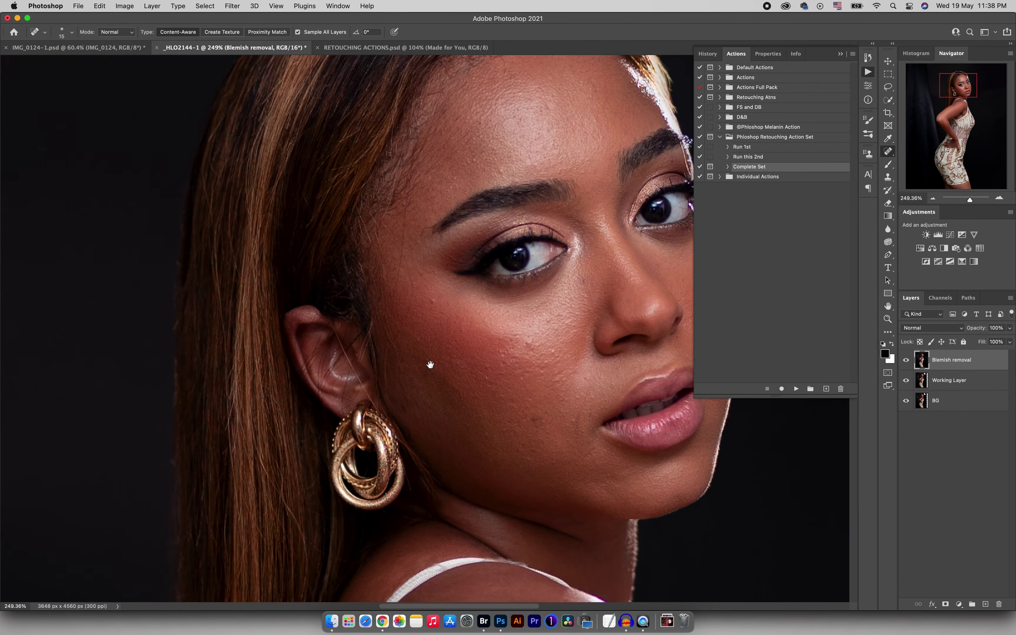
{"action": "left_click_drag", "start_coordinate": [431, 365], "coordinate": [465, 252]}
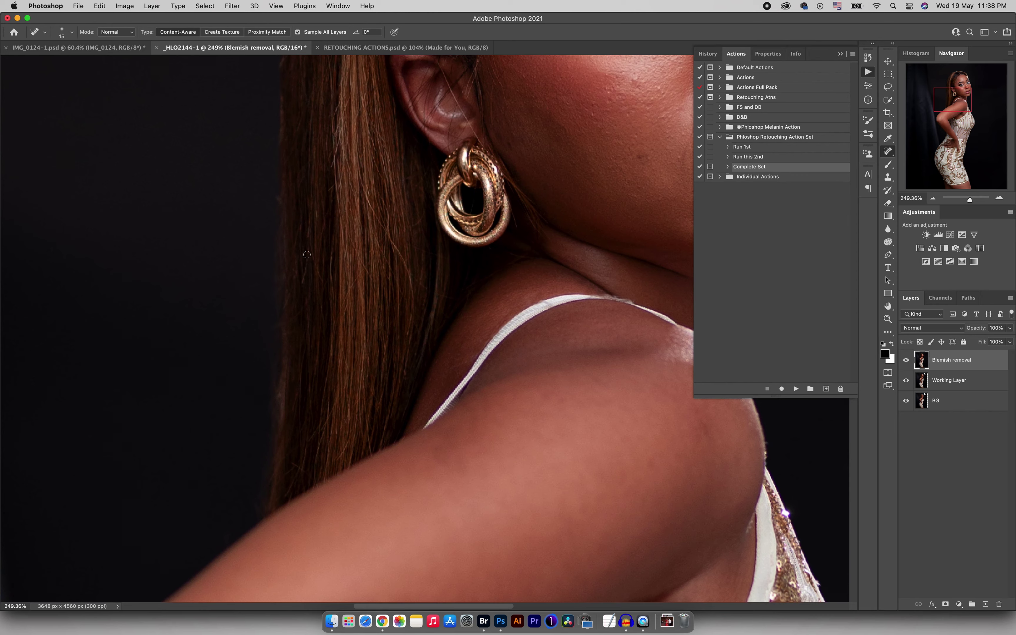
{"action": "left_click_drag", "start_coordinate": [332, 248], "coordinate": [332, 302]}
{"action": "left_click_drag", "start_coordinate": [387, 207], "coordinate": [389, 251]}
{"action": "key", "text": "x"}
Step: Add a new empty layer above Blemish removal and activate the Healing Brush tool
{"action": "scroll", "coordinate": [439, 320], "scroll_direction": "up", "scroll_amount": 10}
{"action": "scroll", "coordinate": [438, 319], "scroll_direction": "right", "scroll_amount": 5}
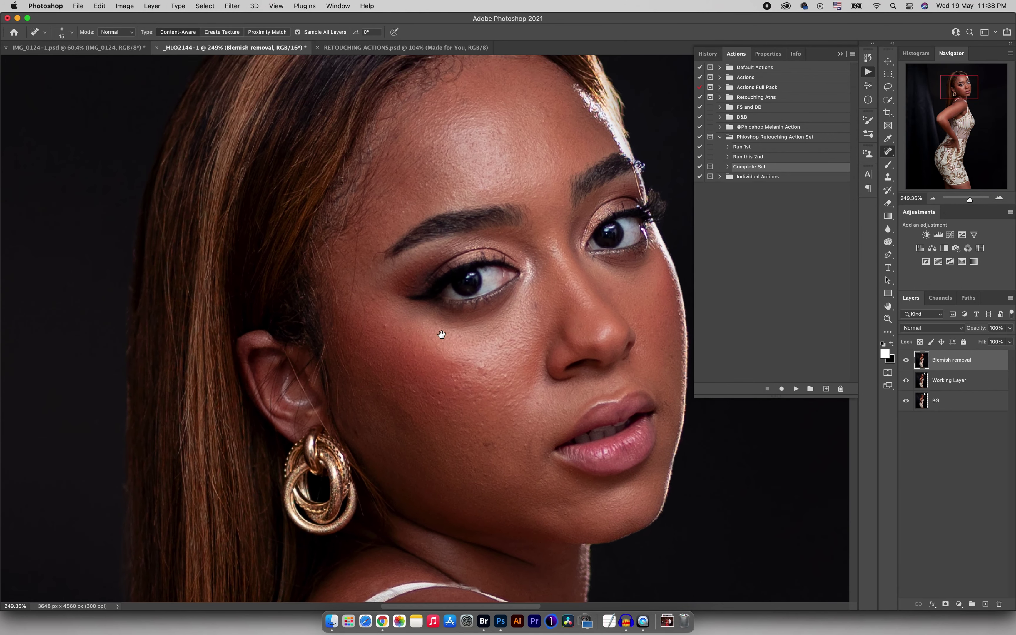
{"action": "scroll", "coordinate": [442, 334], "scroll_direction": "right", "scroll_amount": 3}
{"action": "scroll", "coordinate": [442, 335], "scroll_direction": "up", "scroll_amount": 1}
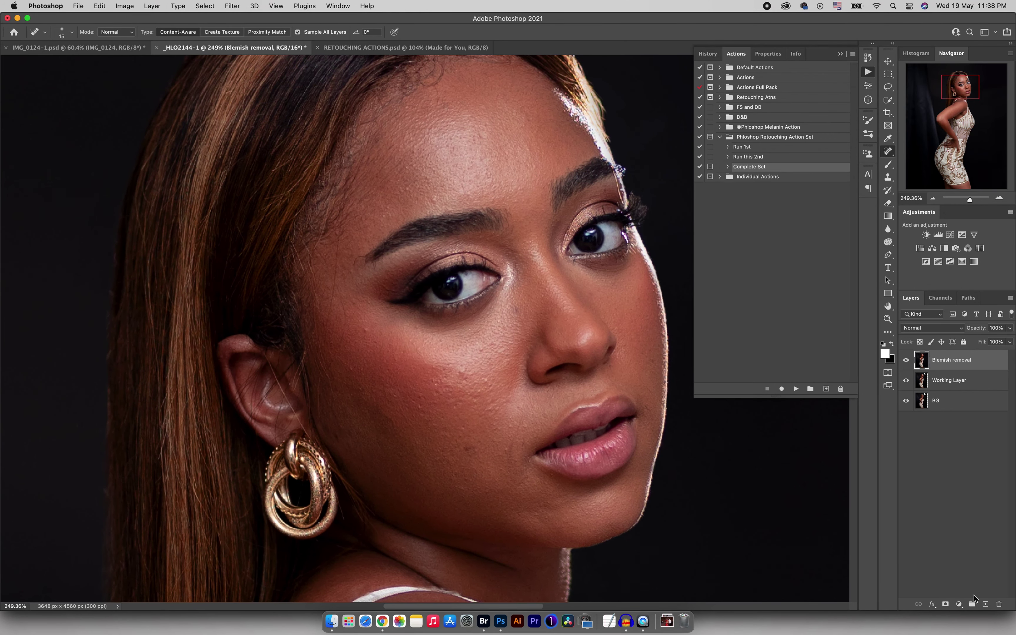
{"action": "left_click", "coordinate": [985, 605]}
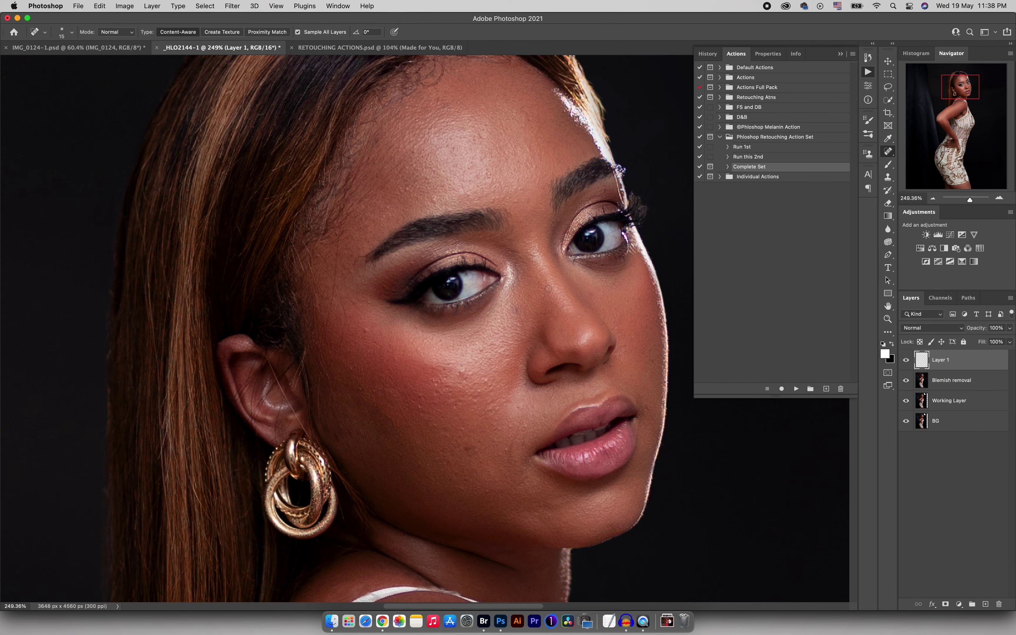
{"action": "key", "text": "z"}
{"action": "left_click", "coordinate": [528, 282]}
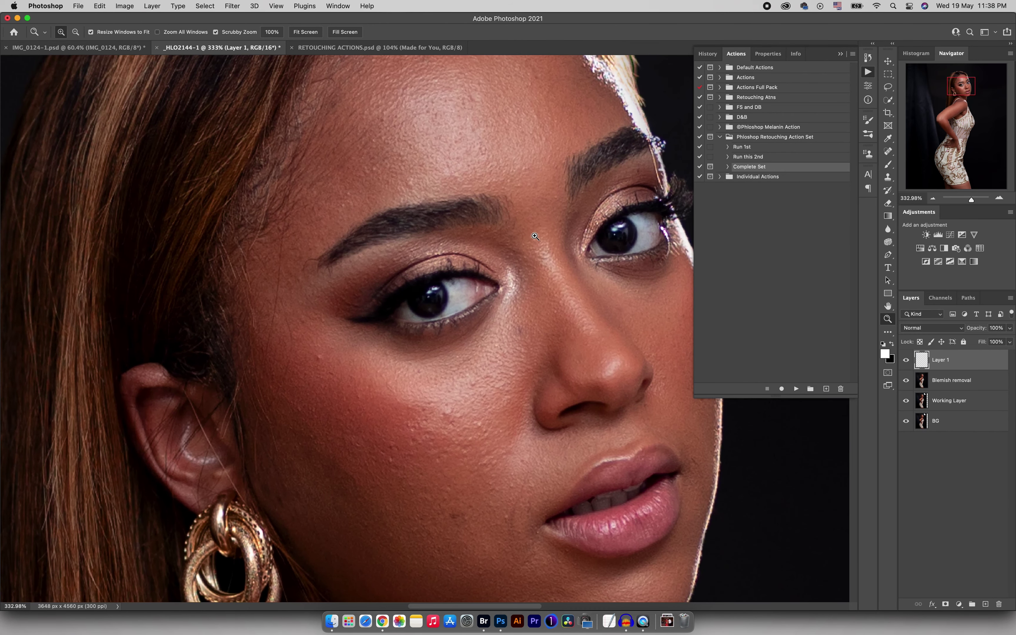
{"action": "key", "text": "j"}
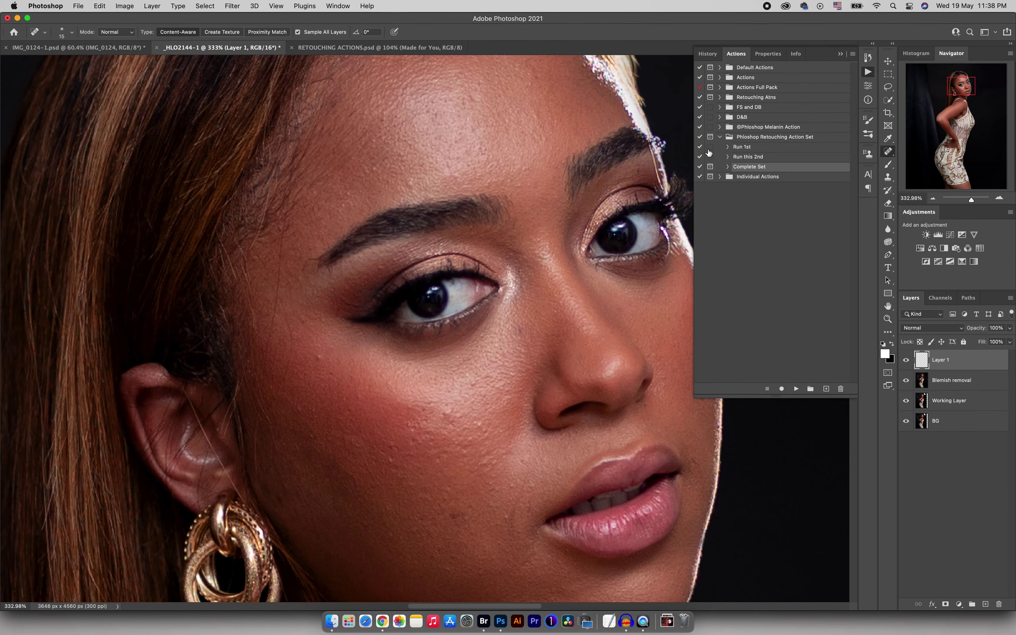
{"action": "right_click", "coordinate": [889, 153]}
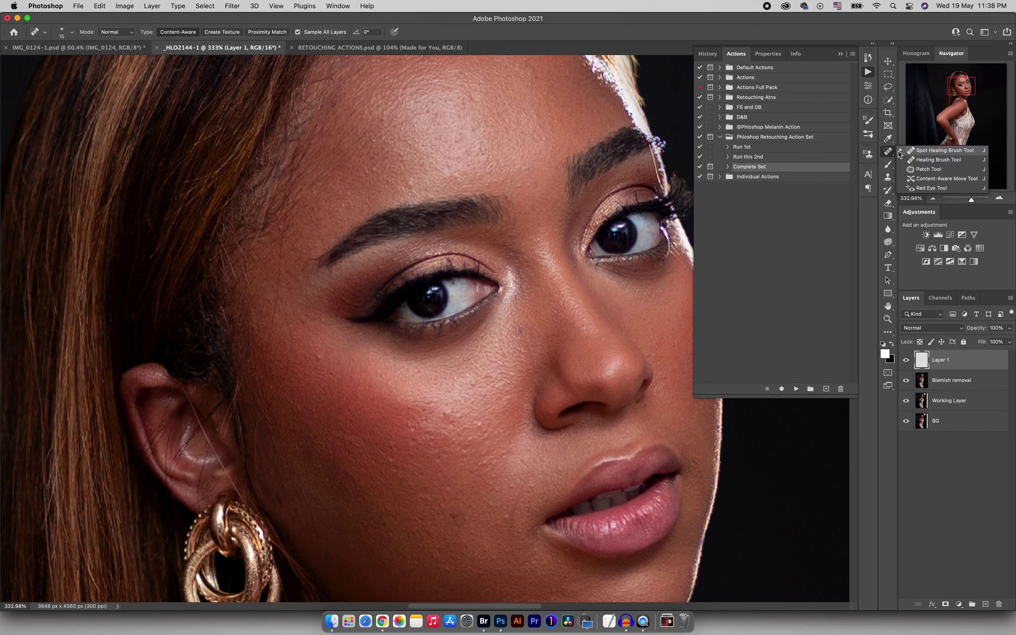
{"action": "left_click", "coordinate": [915, 160]}
Step: Heal the blemishes on the forehead and near the temple with the Healing Brush at size 9, sampling nearby clean skin
{"action": "left_click_drag", "start_coordinate": [477, 184], "coordinate": [422, 176]}
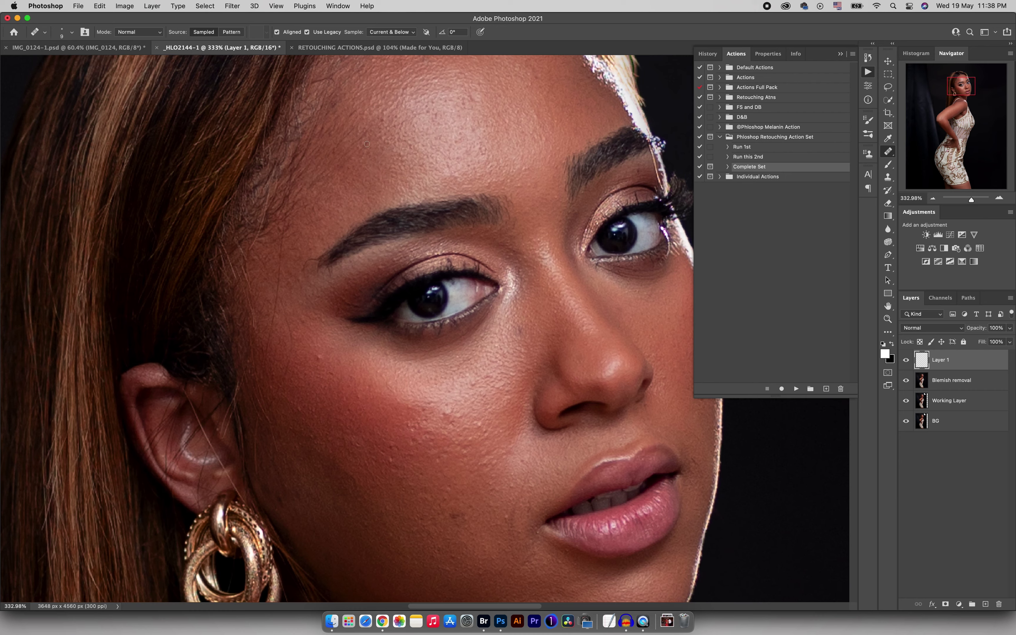
{"action": "left_click", "coordinate": [319, 356]}
{"action": "mouse_move", "coordinate": [384, 109]}
{"action": "left_mouse_down"}
{"action": "mouse_move", "coordinate": [381, 143]}
{"action": "mouse_move", "coordinate": [382, 130]}
{"action": "mouse_move", "coordinate": [338, 120]}
{"action": "left_mouse_up"}
{"action": "left_click", "coordinate": [321, 145], "text": "alt"}
{"action": "mouse_move", "coordinate": [427, 112]}
{"action": "left_mouse_down"}
{"action": "mouse_move", "coordinate": [438, 107]}
{"action": "mouse_move", "coordinate": [438, 119]}
{"action": "left_mouse_up"}
{"action": "left_click", "coordinate": [437, 158], "text": "alt"}
{"action": "left_click_drag", "start_coordinate": [449, 171], "coordinate": [445, 148]}
Step: Save the document as the layered Photoshop file _HLO2144-1.psd in the Simple retouching video folder, with Maximize Compatibility on
{"action": "key", "text": "super+s"}
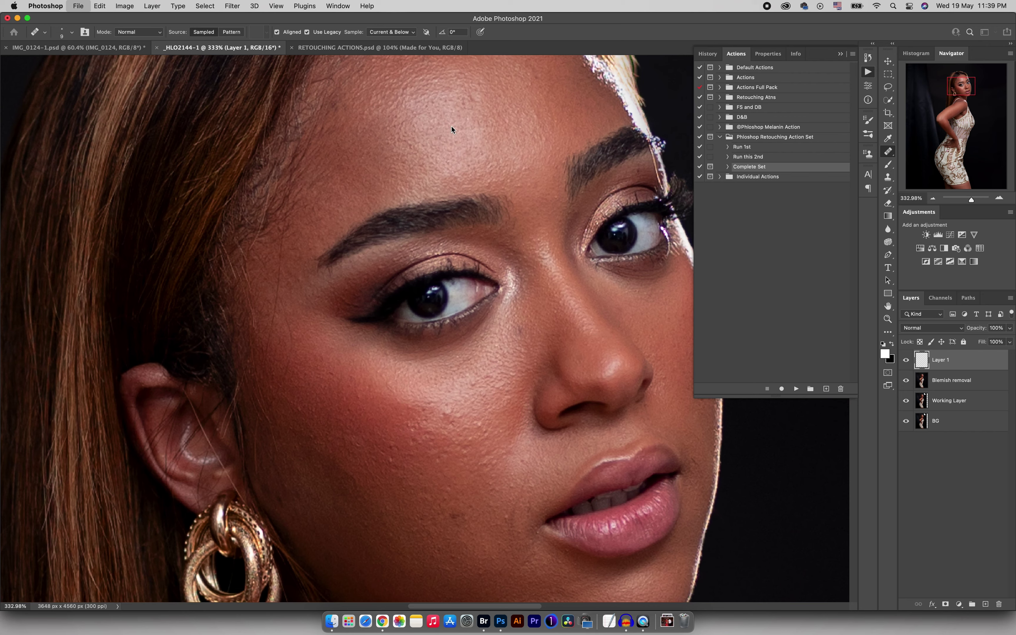
{"action": "left_click", "coordinate": [686, 286]}
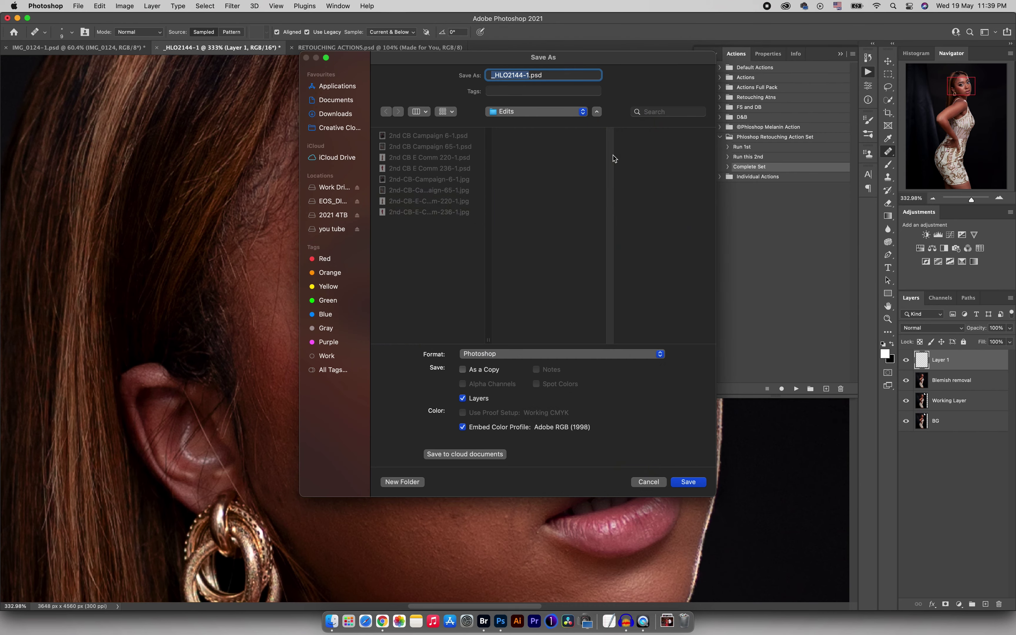
{"action": "left_click", "coordinate": [521, 114]}
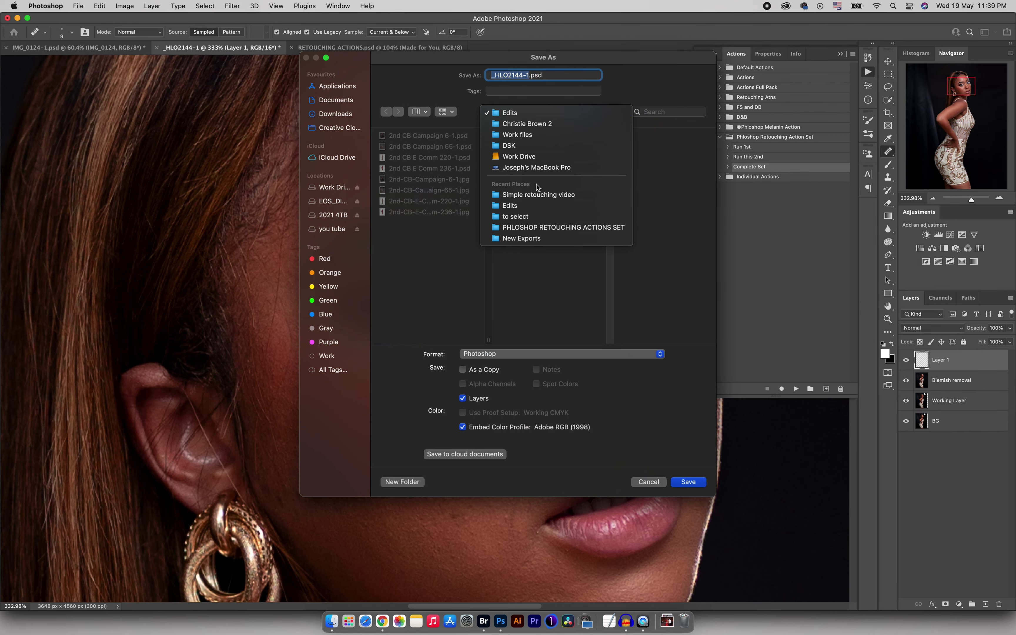
{"action": "left_click", "coordinate": [537, 195]}
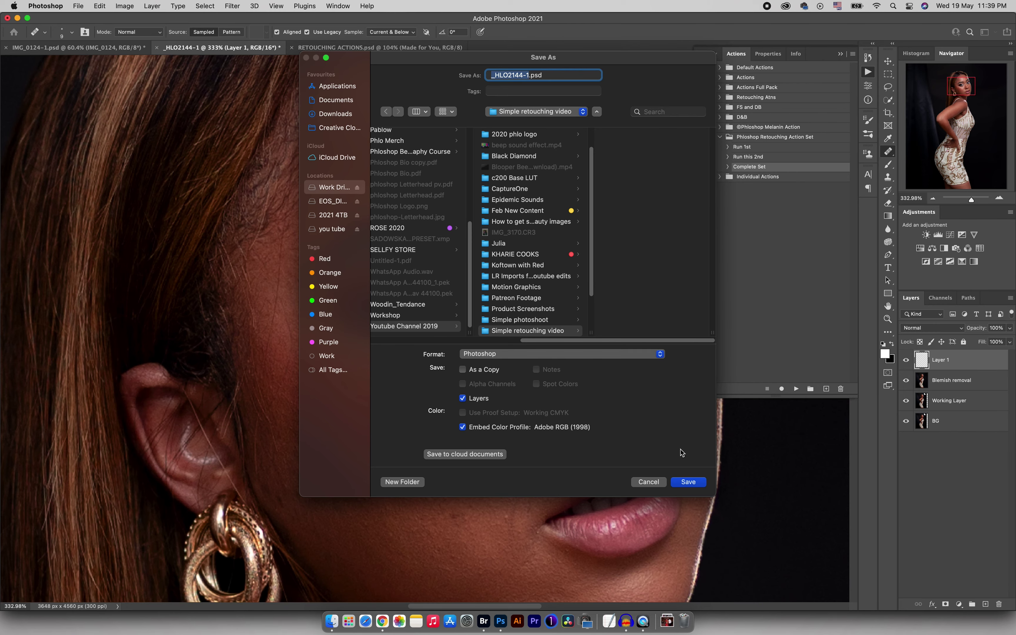
{"action": "left_click", "coordinate": [698, 482]}
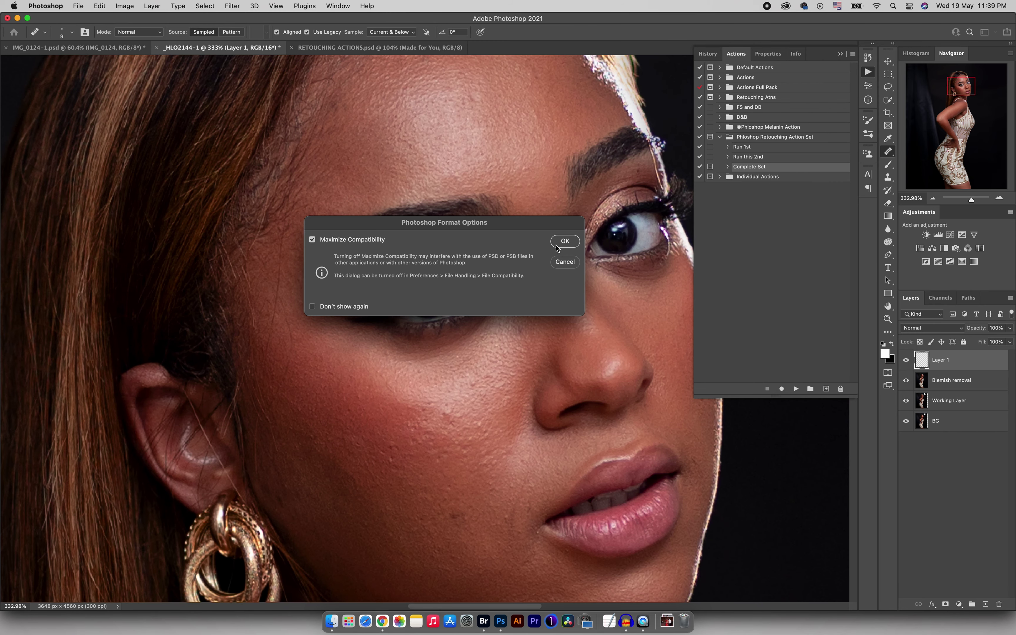
{"action": "left_click", "coordinate": [557, 245]}
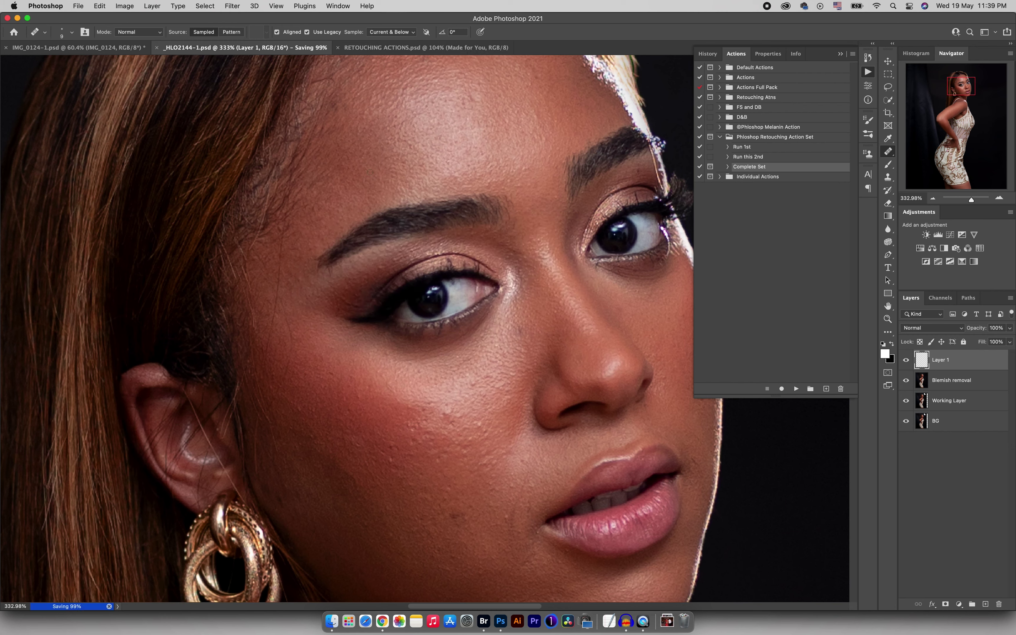
Step: Heal the marks and fine hairs on the temple and the side of the cheek near the ear
{"action": "left_click", "coordinate": [293, 246], "text": "alt"}
{"action": "left_click_drag", "start_coordinate": [278, 283], "coordinate": [282, 260]}
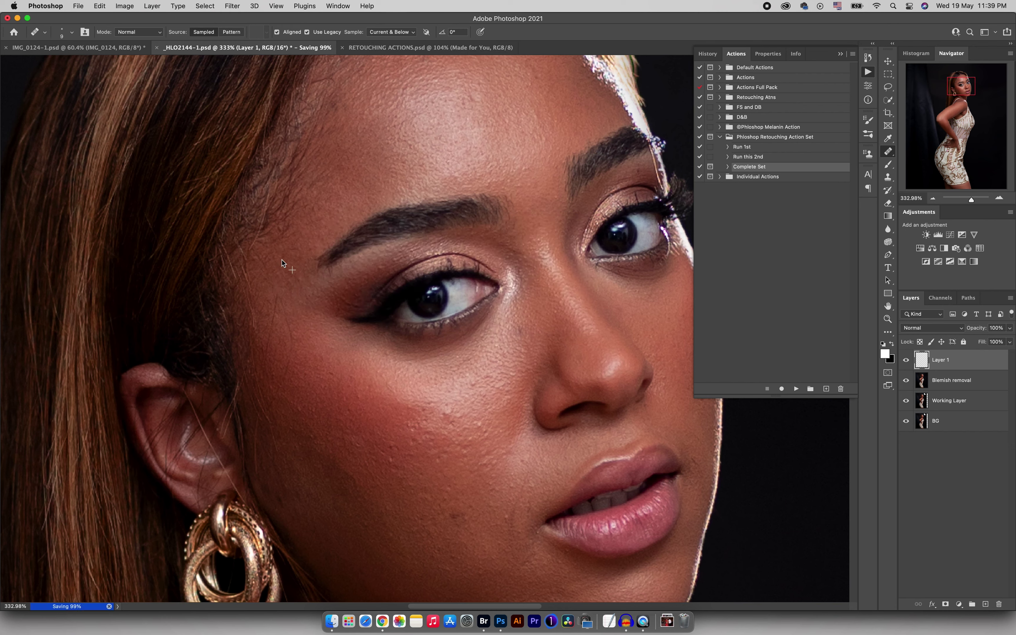
{"action": "mouse_move", "coordinate": [287, 329]}
{"action": "left_mouse_down"}
{"action": "mouse_move", "coordinate": [271, 409]}
{"action": "mouse_move", "coordinate": [276, 304]}
{"action": "left_mouse_up"}
{"action": "left_click", "coordinate": [297, 381], "text": "alt"}
{"action": "left_click", "coordinate": [285, 351], "text": "alt"}
{"action": "left_click", "coordinate": [284, 359], "text": "alt"}
{"action": "left_click", "coordinate": [281, 335], "text": "alt"}
{"action": "left_click", "coordinate": [278, 340], "text": "alt"}
{"action": "left_click", "coordinate": [274, 360]}
Step: Heal the bumps on the near cheek below the eye and save the document
{"action": "scroll", "coordinate": [275, 362], "scroll_direction": "down", "scroll_amount": 5}
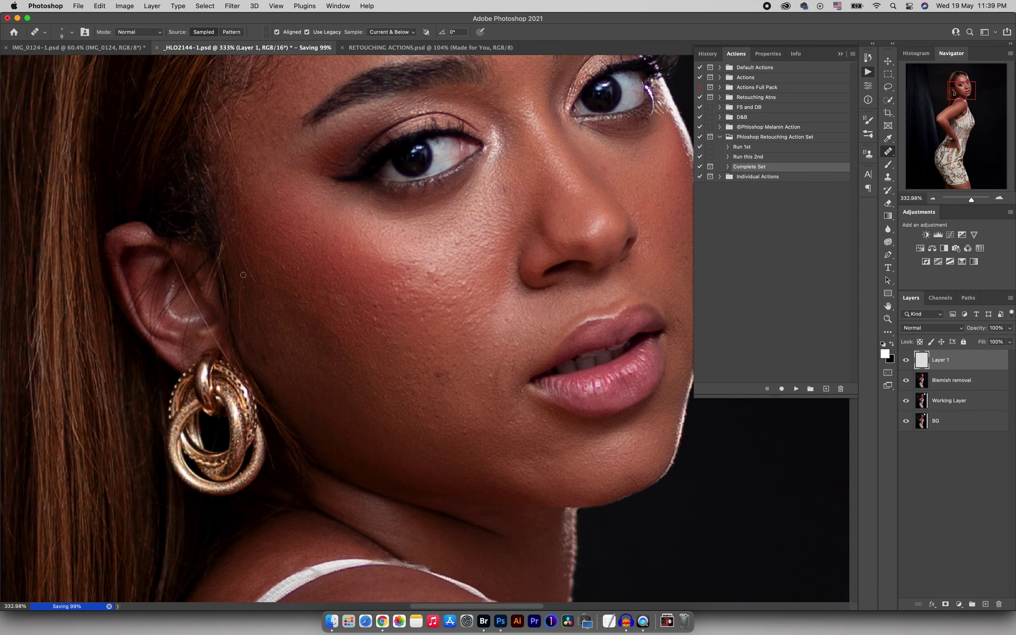
{"action": "scroll", "coordinate": [267, 277], "scroll_direction": "right", "scroll_amount": 2}
{"action": "scroll", "coordinate": [267, 277], "scroll_direction": "down", "scroll_amount": 1}
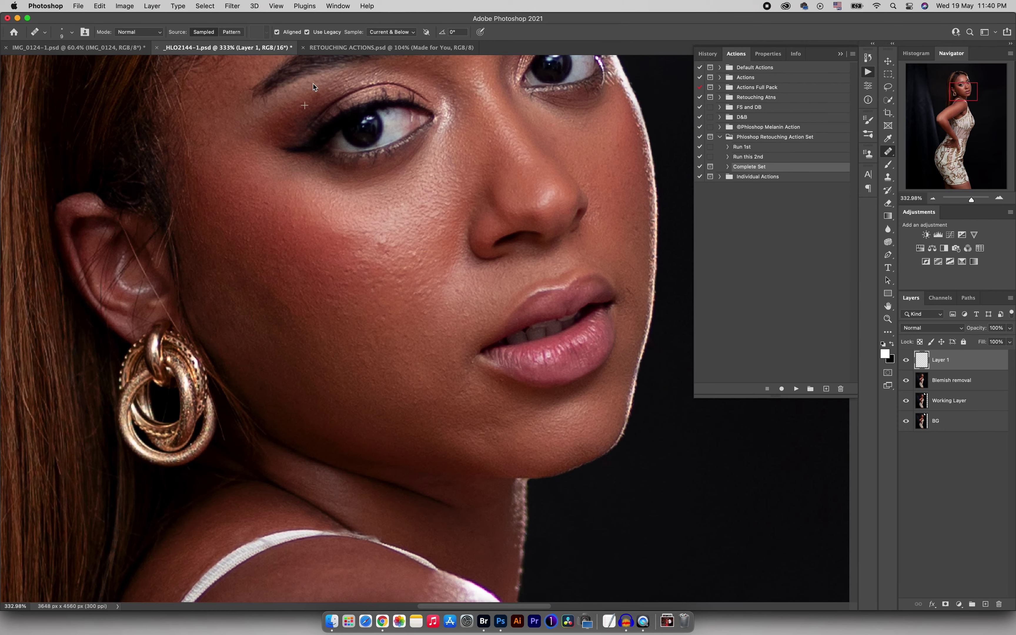
{"action": "scroll", "coordinate": [305, 106], "scroll_direction": "right", "scroll_amount": 5}
{"action": "left_click", "coordinate": [261, 296]}
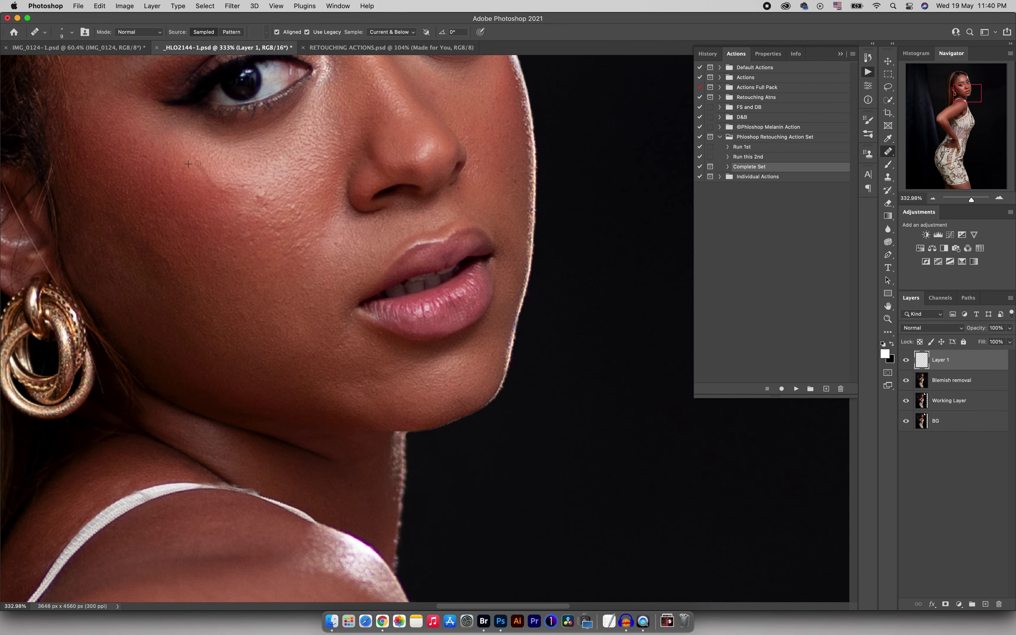
{"action": "key", "text": "super+s"}
Step: Heal the uneven skin texture on the cheek between the nose and the corner of the mouth
{"action": "left_click_drag", "start_coordinate": [254, 227], "coordinate": [269, 204]}
{"action": "left_click_drag", "start_coordinate": [279, 230], "coordinate": [311, 258]}
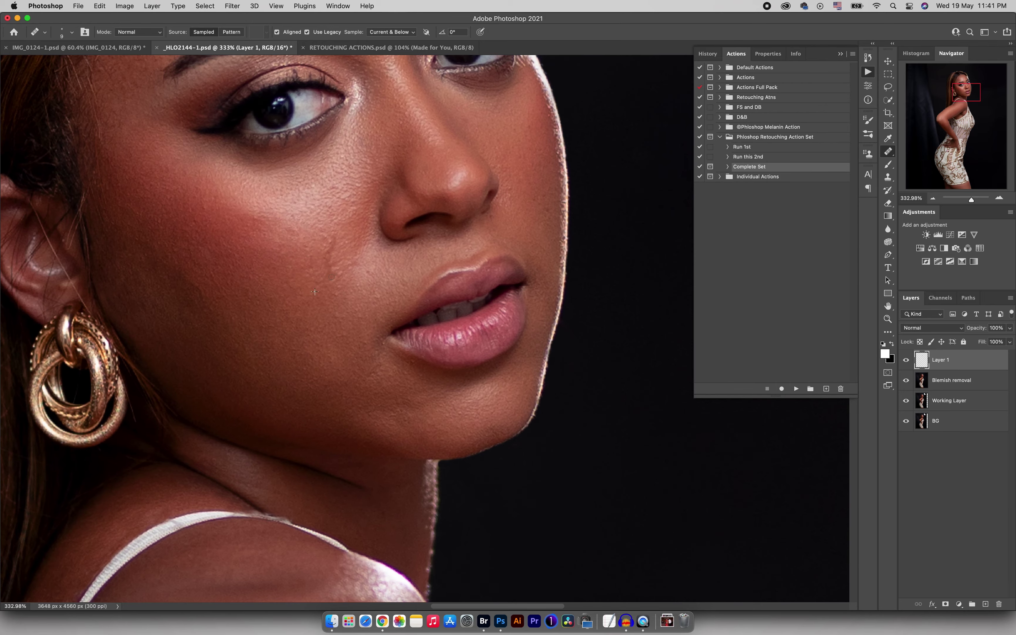
{"action": "left_click", "coordinate": [321, 229]}
{"action": "scroll", "coordinate": [297, 235], "scroll_direction": "up", "scroll_amount": 5}
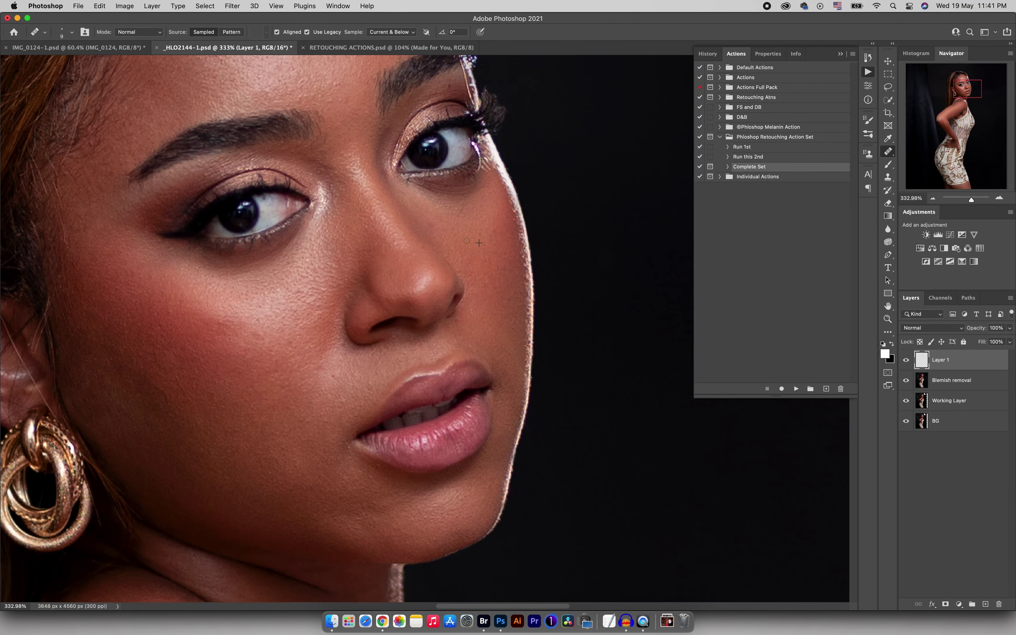
Step: Heal the skin marks along the upper arm and shoulder, enlarging the Healing Brush to size 25
{"action": "mouse_move", "coordinate": [222, 508]}
{"action": "left_mouse_down"}
{"action": "mouse_move", "coordinate": [288, 418]}
{"action": "mouse_move", "coordinate": [235, 421]}
{"action": "left_mouse_up"}
{"action": "left_click_drag", "start_coordinate": [269, 462], "coordinate": [370, 394]}
{"action": "key", "text": "bracketright"}
{"action": "key", "text": "bracketright"}
{"action": "key", "text": "bracketright"}
{"action": "key", "text": "bracketright"}
{"action": "left_click", "coordinate": [348, 435]}
{"action": "left_click", "coordinate": [495, 299]}
{"action": "left_click", "coordinate": [477, 314]}
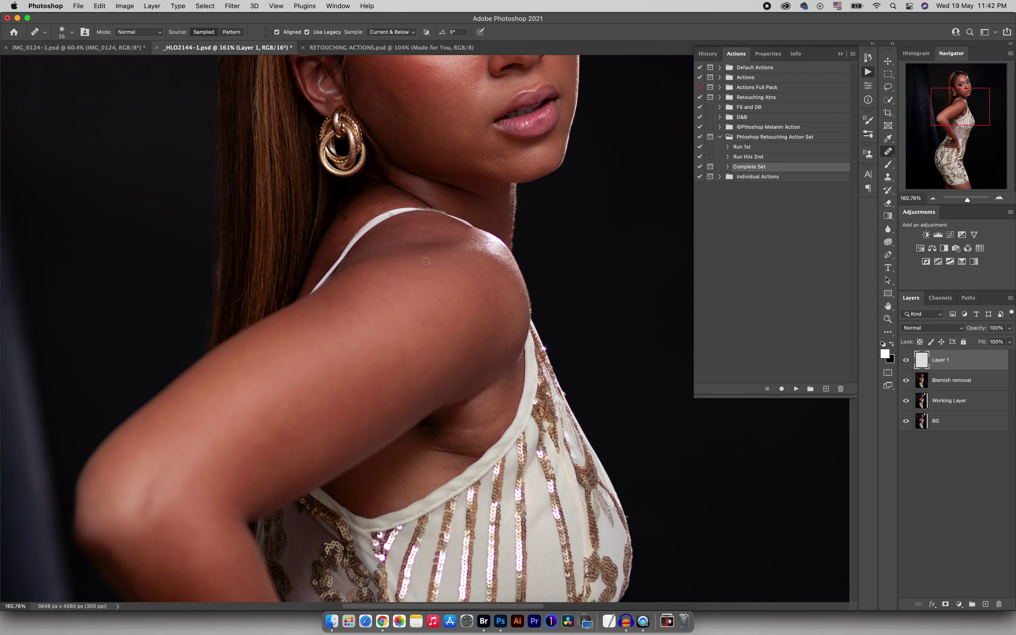
Step: Compare the retouched face and arm with Layer 1 hidden and shown, then view the whole portrait
{"action": "scroll", "coordinate": [474, 298], "scroll_direction": "down", "scroll_amount": 5}
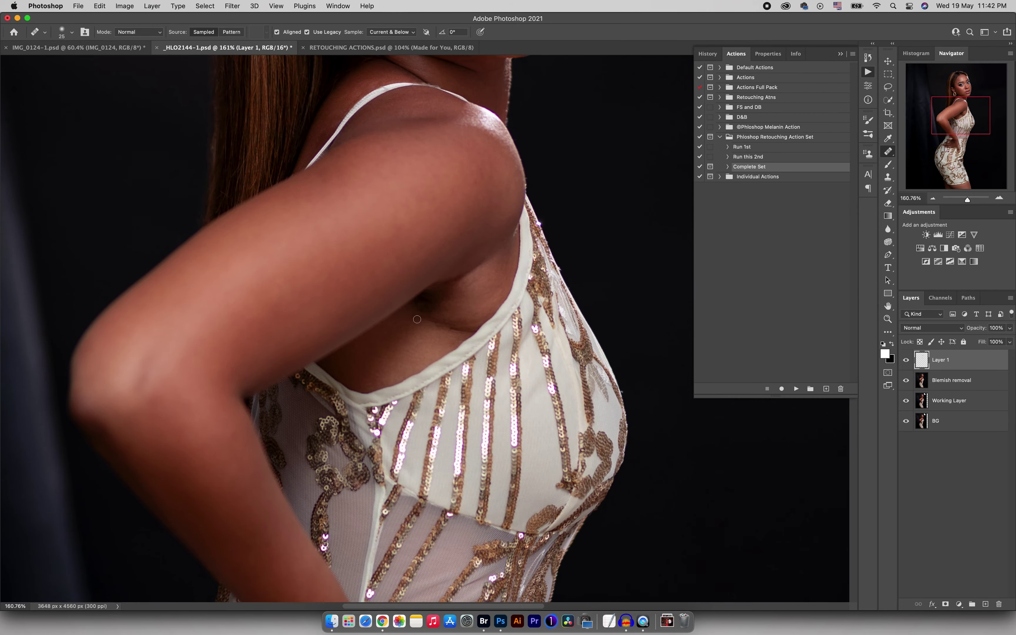
{"action": "key", "text": "z"}
{"action": "left_click_drag", "start_coordinate": [440, 301], "coordinate": [387, 492]}
{"action": "left_click_drag", "start_coordinate": [442, 215], "coordinate": [468, 166]}
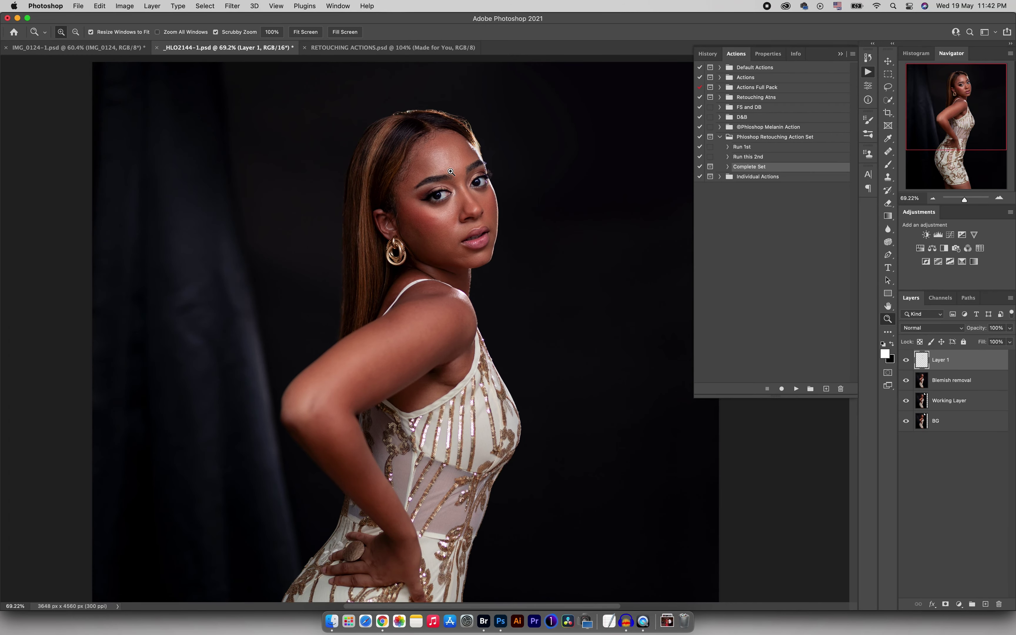
{"action": "left_click_drag", "start_coordinate": [445, 212], "coordinate": [464, 202]}
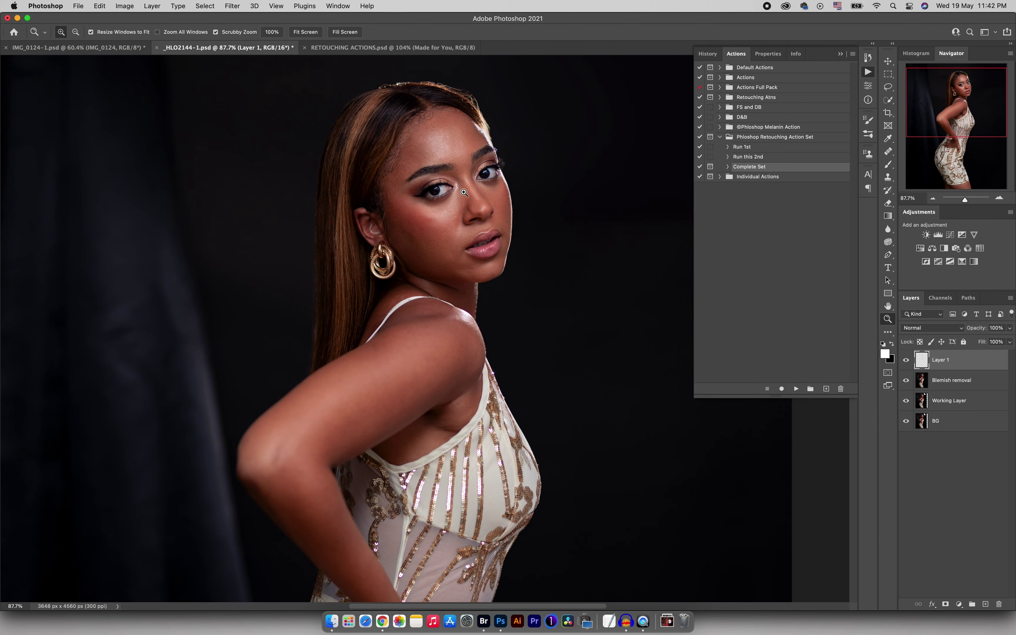
{"action": "left_click_drag", "start_coordinate": [409, 147], "coordinate": [421, 147]}
{"action": "left_click", "coordinate": [907, 361]}
{"action": "left_click", "coordinate": [907, 361]}
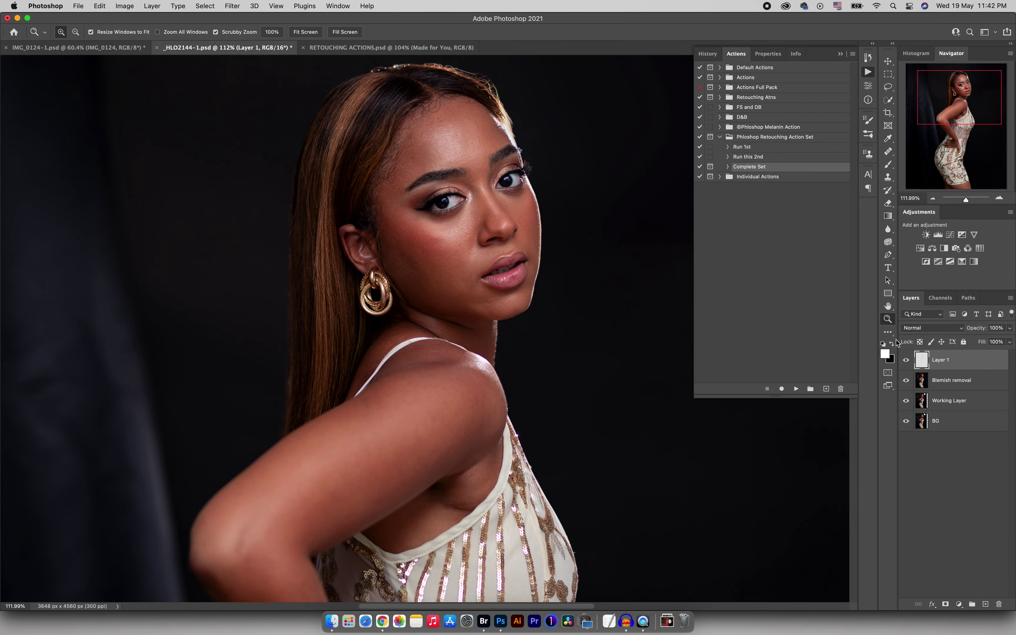
{"action": "left_click_drag", "start_coordinate": [460, 234], "coordinate": [415, 266]}
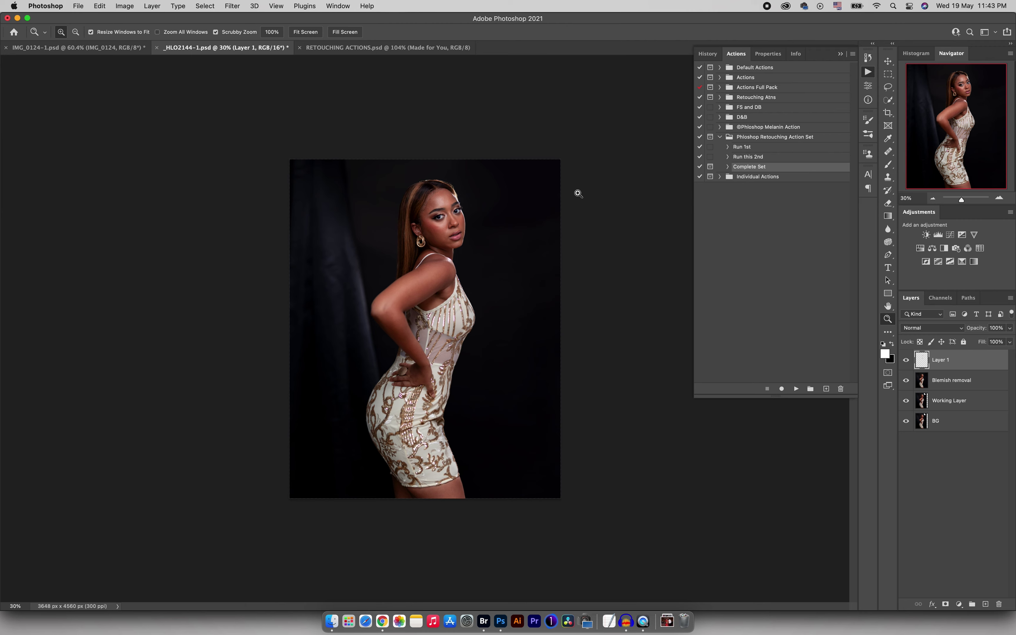
Step: Merge Layer 1, Blemish removal and Working Layer into one layer named Healing, and compare it with the BG layer
{"action": "left_click", "coordinate": [950, 404], "text": "shift"}
{"action": "key", "text": "super+e"}
{"action": "double_click", "coordinate": [940, 360]}
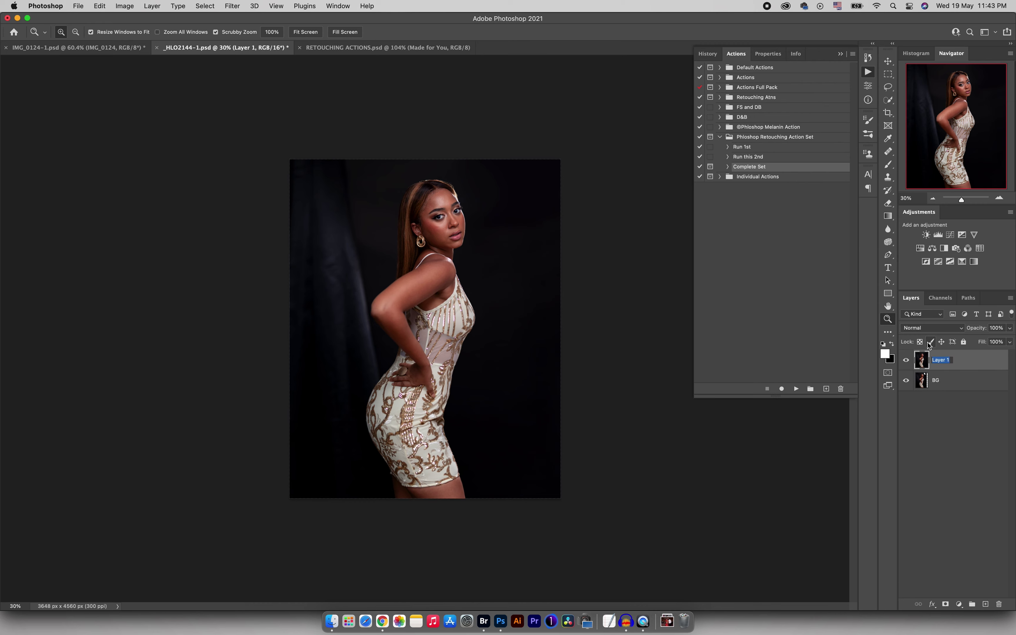
{"action": "type", "text": "Healing"}
{"action": "key", "text": "Return"}
{"action": "left_click", "coordinate": [906, 360]}
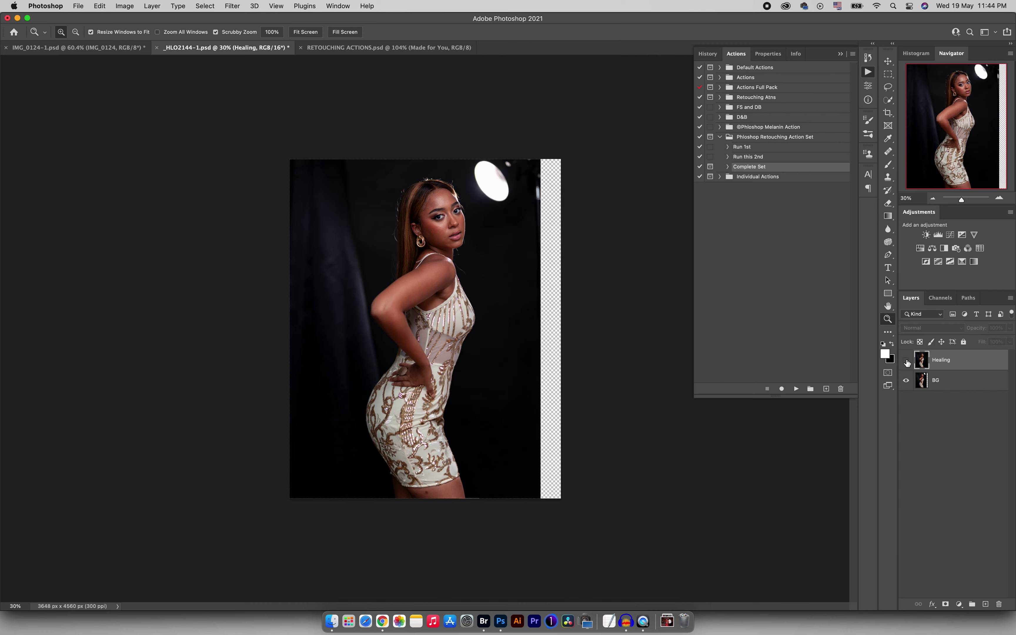
{"action": "left_click", "coordinate": [906, 359]}
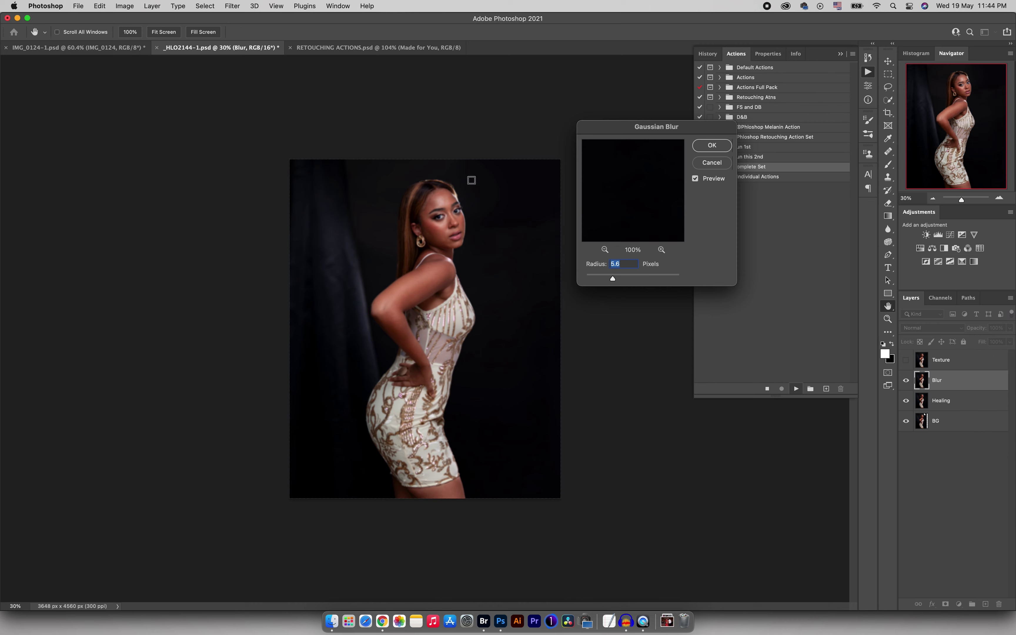
Step: Preview the forehead in the Gaussian Blur settings and try radii of 135.4 and 0.1 pixels on the Blur layer
{"action": "left_click", "coordinate": [437, 203]}
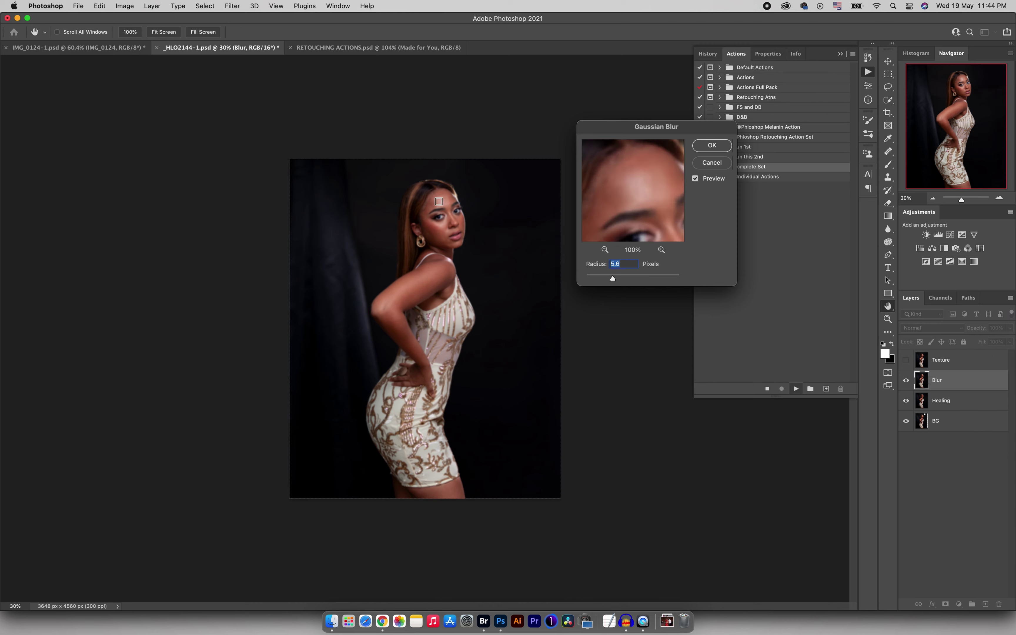
{"action": "left_click", "coordinate": [441, 204]}
{"action": "left_click", "coordinate": [441, 205]}
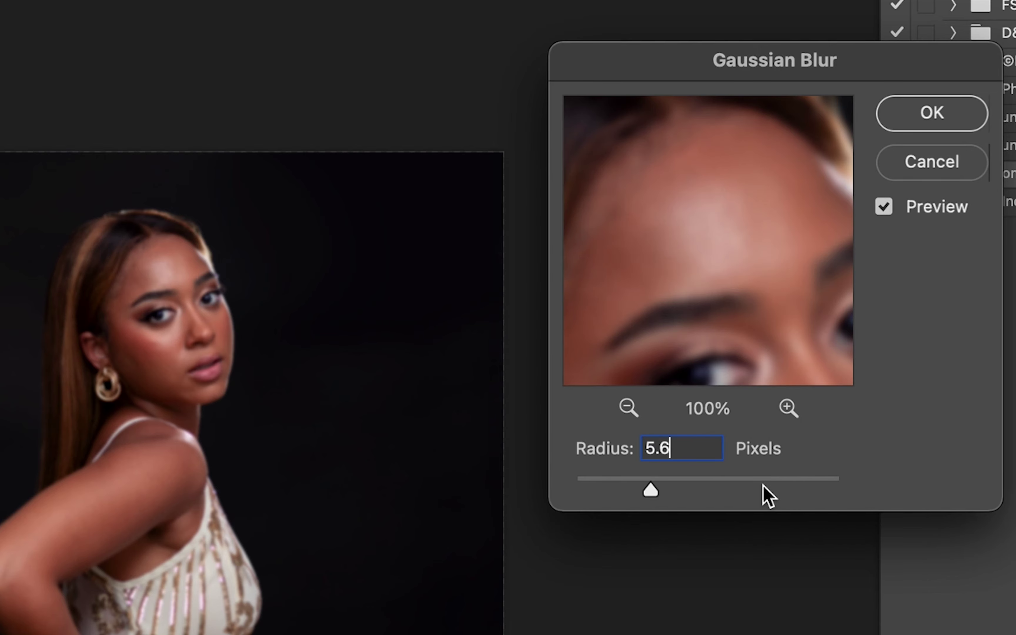
{"action": "left_click", "coordinate": [763, 482]}
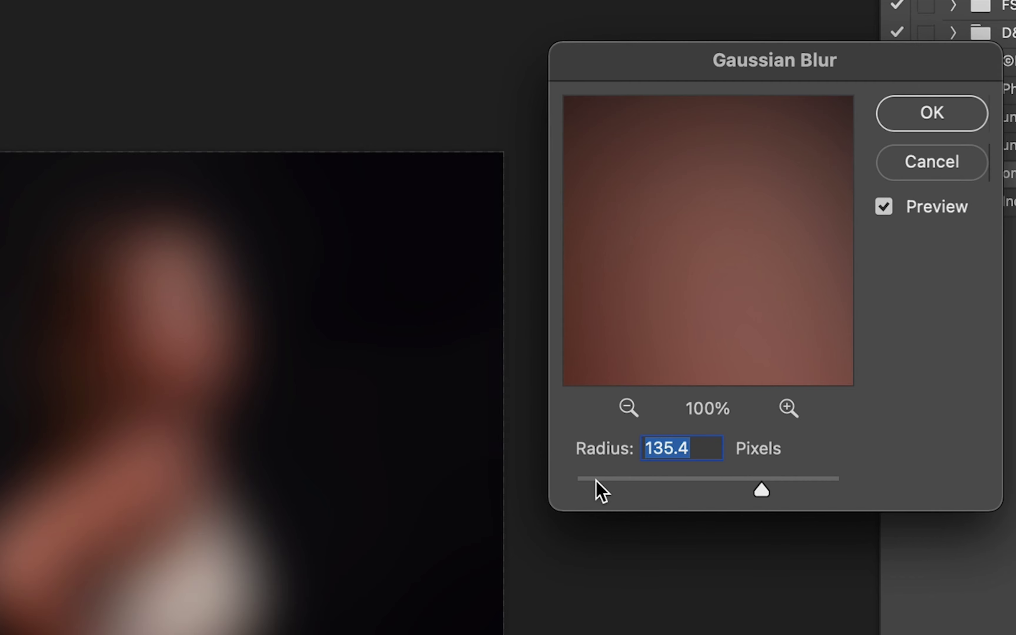
{"action": "left_click", "coordinate": [592, 487]}
{"action": "left_click_drag", "start_coordinate": [591, 486], "coordinate": [557, 494]}
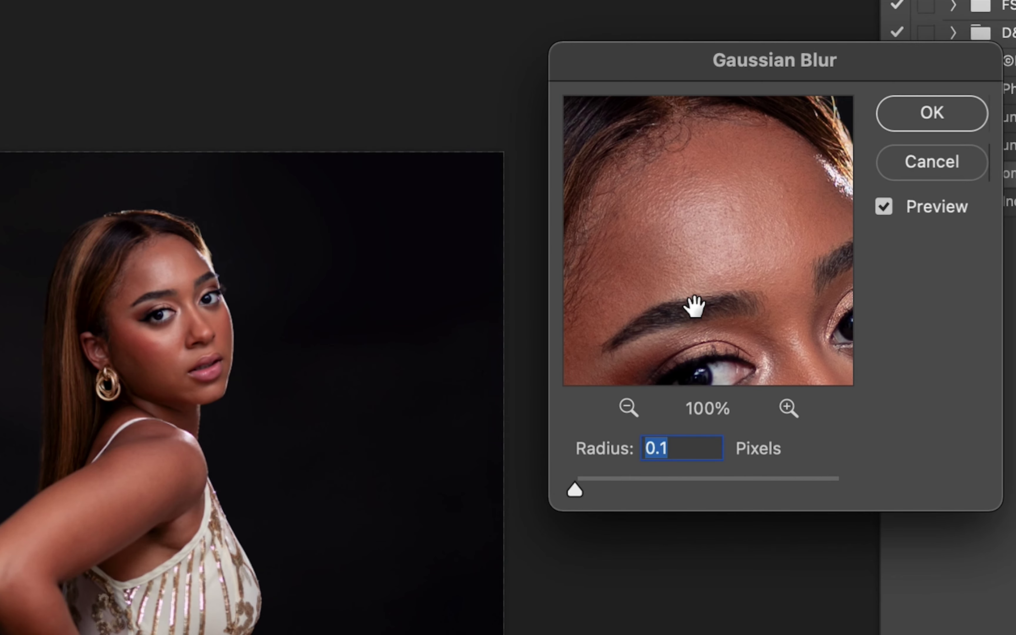
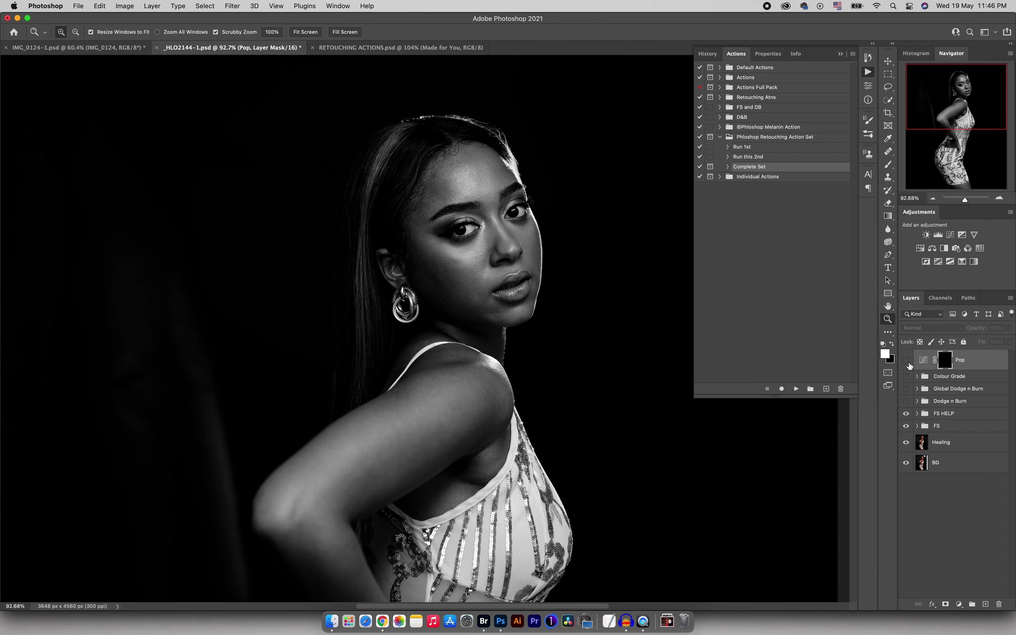
Step: Choose the Mixer Brush and duplicate the Blur layer inside the FS group
{"action": "left_click", "coordinate": [918, 426]}
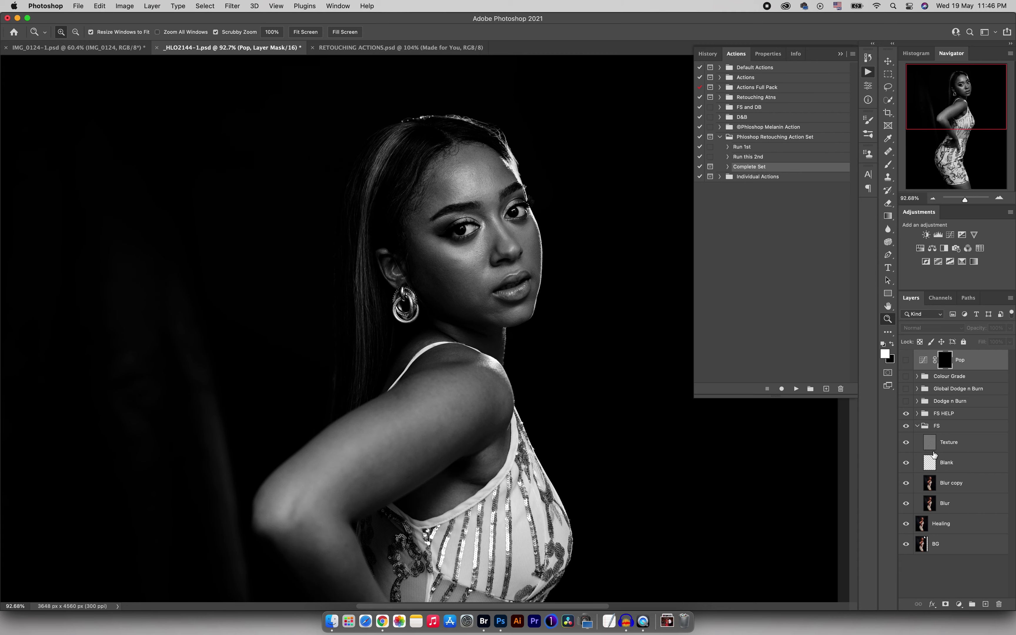
{"action": "key", "text": "b"}
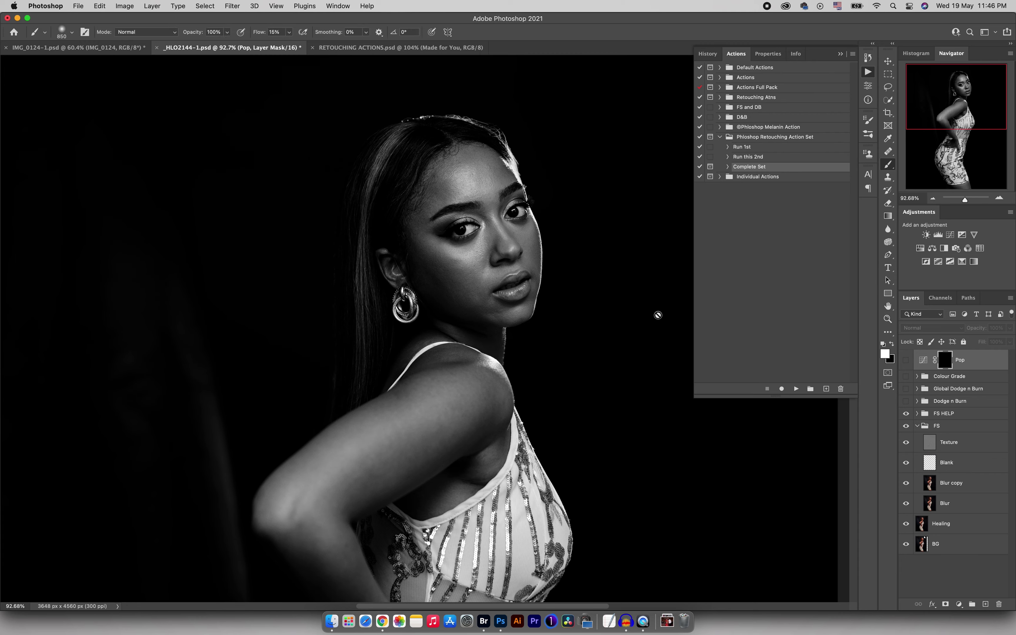
{"action": "right_click", "coordinate": [890, 165]}
{"action": "left_click", "coordinate": [918, 196]}
{"action": "left_click_drag", "start_coordinate": [487, 227], "coordinate": [489, 227]}
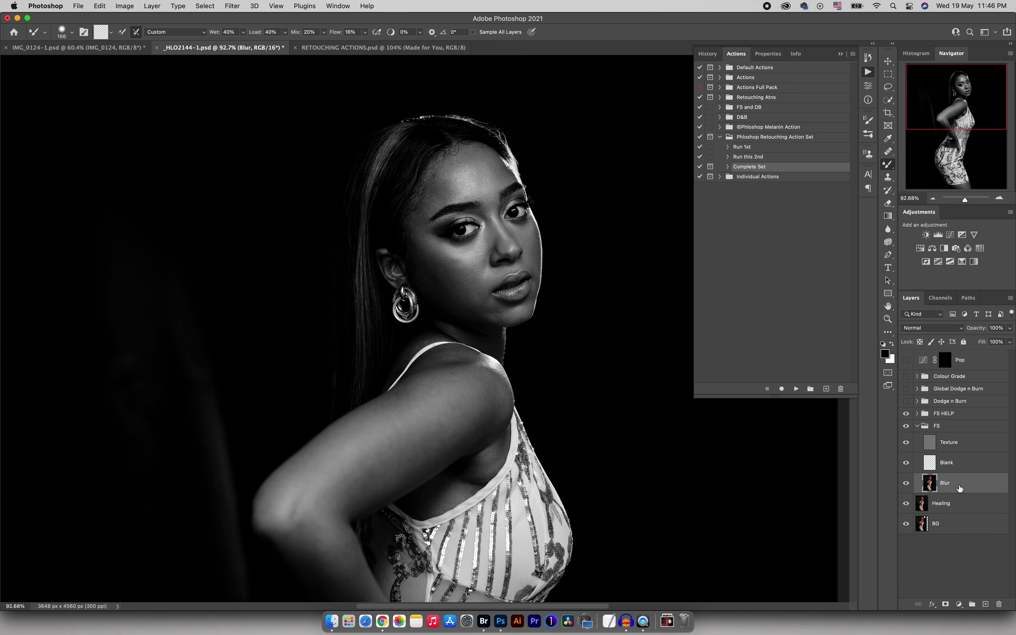
{"action": "key", "text": "super+j"}
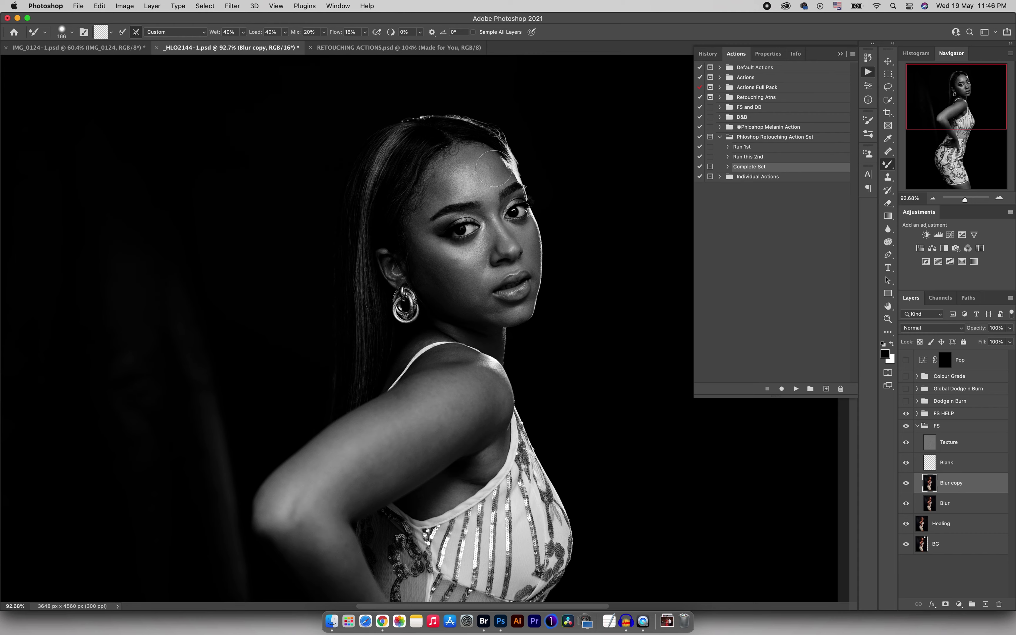
Step: Blend the facial skin tones on the Blur copy layer with a smaller Mixer Brush, comparing with the layer hidden
{"action": "key", "text": "bracketleft"}
{"action": "key", "text": "bracketleft"}
{"action": "key", "text": "bracketleft"}
{"action": "key", "text": "bracketleft"}
{"action": "key", "text": "bracketleft"}
{"action": "key", "text": "bracketleft"}
{"action": "key", "text": "bracketleft"}
{"action": "left_click", "coordinate": [907, 484]}
{"action": "left_click", "coordinate": [907, 484]}
{"action": "left_click", "coordinate": [906, 485]}
{"action": "left_click", "coordinate": [906, 483]}
Step: Refine small facial areas with the Mixer Brush at size 50, checking the result without Blur copy and in color without FS HELP
{"action": "key", "text": "bracketleft"}
{"action": "key", "text": "bracketleft"}
{"action": "key", "text": "bracketleft"}
{"action": "key", "text": "bracketright"}
{"action": "key", "text": "bracketleft"}
{"action": "key", "text": "bracketleft"}
{"action": "left_click", "coordinate": [908, 483]}
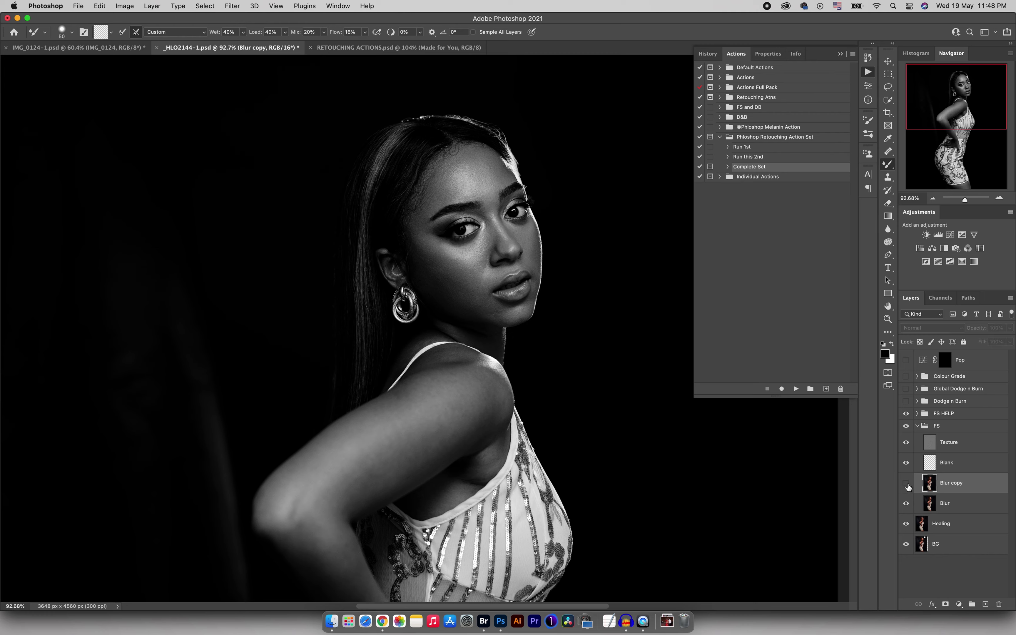
{"action": "left_click", "coordinate": [907, 483]}
{"action": "left_click", "coordinate": [907, 414]}
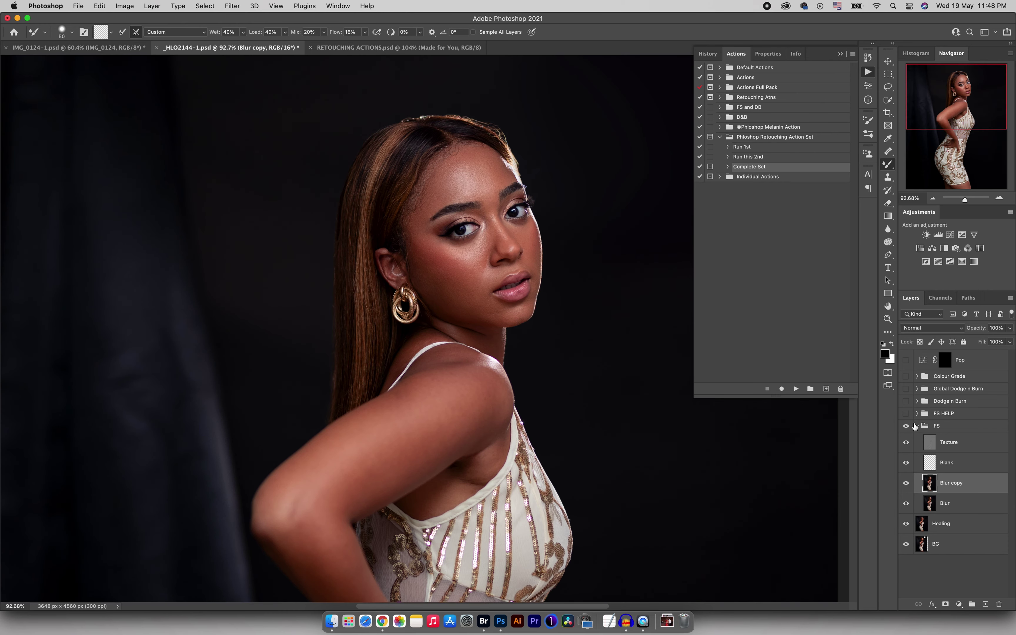
{"action": "left_click", "coordinate": [906, 415]}
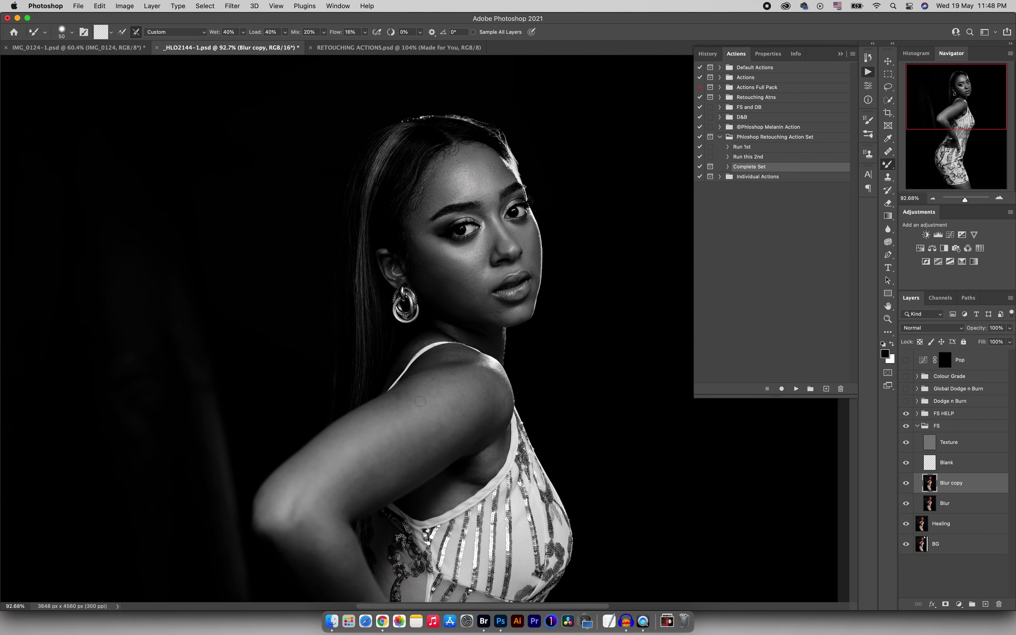
Step: Blend the skin tones on the shoulder and upper arm with the Mixer Brush, adjusting its size to each area
{"action": "key", "text": "bracketright"}
{"action": "key", "text": "bracketright"}
{"action": "key", "text": "bracketright"}
{"action": "key", "text": "bracketright"}
{"action": "key", "text": "bracketleft"}
{"action": "key", "text": "bracketleft"}
{"action": "key", "text": "bracketleft"}
{"action": "key", "text": "bracketleft"}
{"action": "key", "text": "bracketleft"}
Step: Blend the skin on the forearm and beside the underarm, reducing the Mixer Brush to size 100
{"action": "key", "text": "z"}
{"action": "left_click_drag", "start_coordinate": [506, 379], "coordinate": [449, 385]}
{"action": "mouse_move", "coordinate": [395, 310]}
{"action": "left_mouse_down"}
{"action": "mouse_move", "coordinate": [510, 290]}
{"action": "mouse_move", "coordinate": [445, 328]}
{"action": "left_mouse_up"}
{"action": "key", "text": "b"}
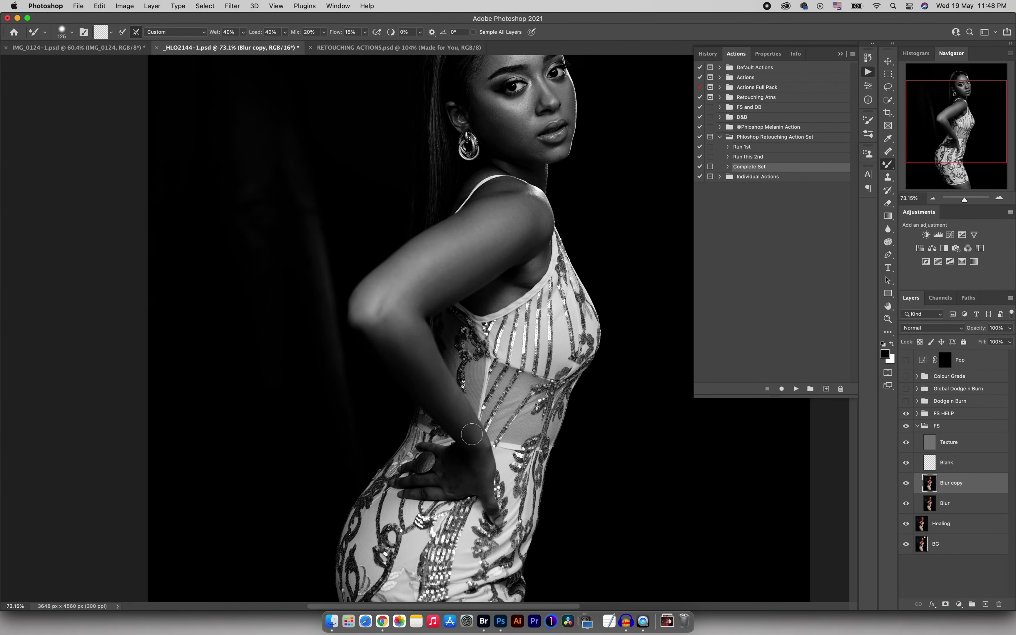
{"action": "key", "text": "bracketleft"}
{"action": "key", "text": "bracketleft"}
{"action": "key", "text": "bracketleft"}
{"action": "key", "text": "bracketright"}
{"action": "key", "text": "bracketright"}
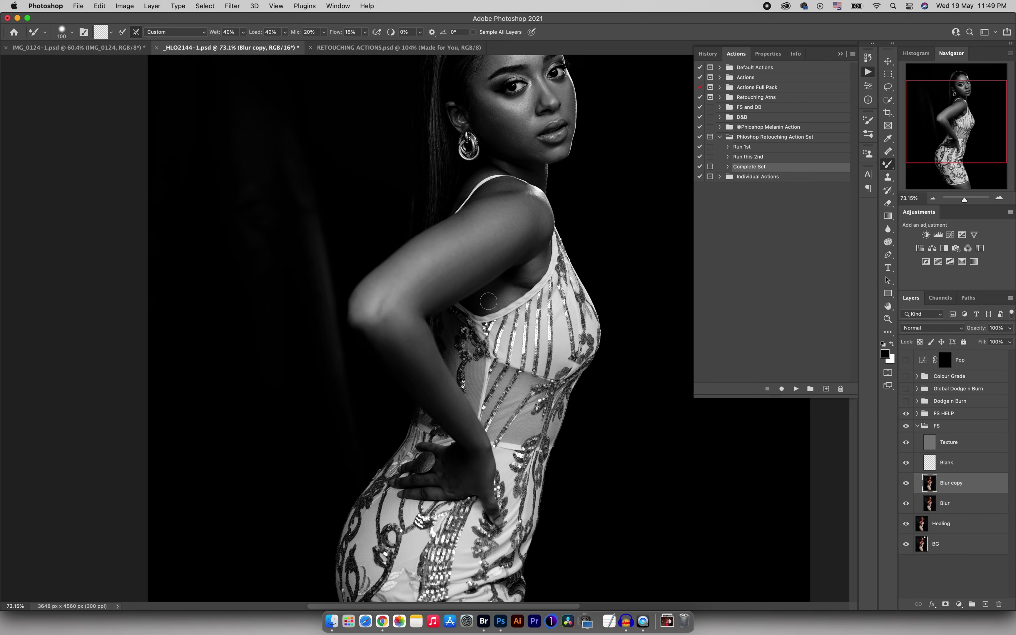
Step: Hide the FS HELP group and smooth the lower dress and thigh area with the Mixer Brush, reducing it to size 90
{"action": "left_click", "coordinate": [906, 414]}
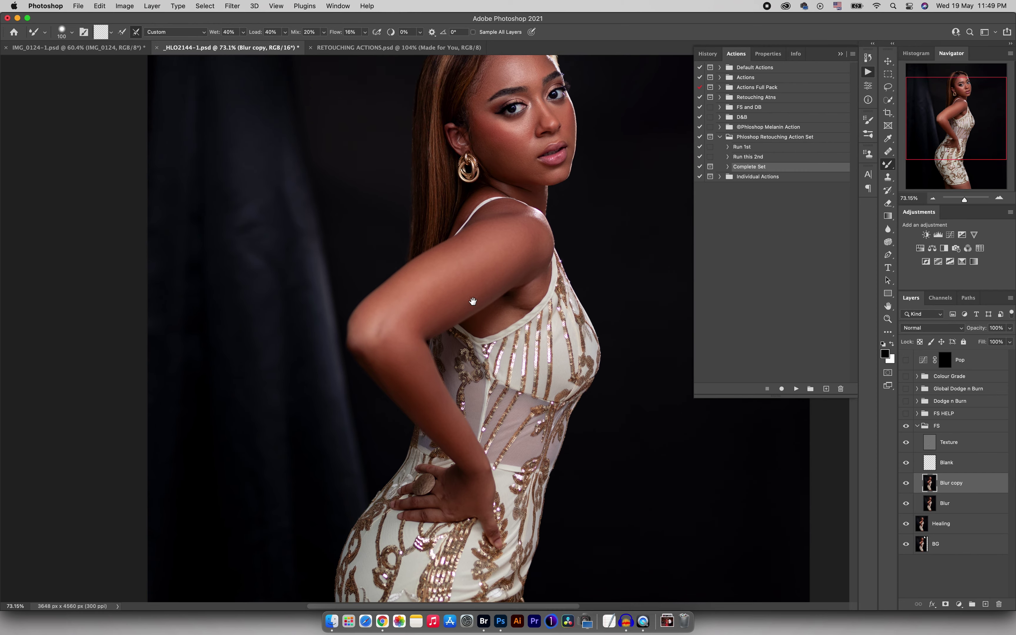
{"action": "left_click_drag", "start_coordinate": [472, 301], "coordinate": [459, 391]}
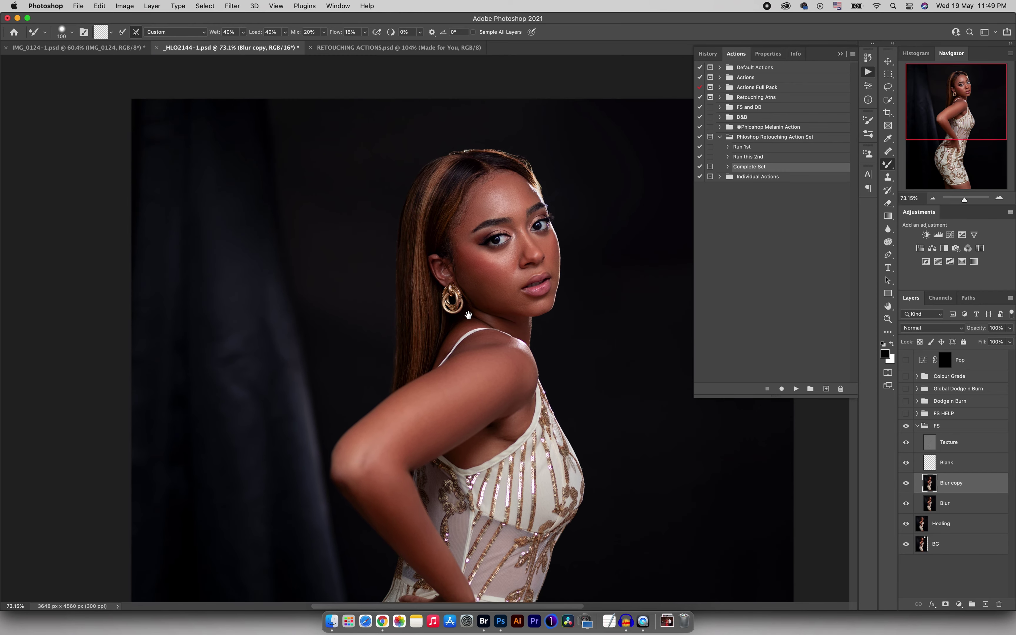
{"action": "left_click_drag", "start_coordinate": [469, 322], "coordinate": [446, 294]}
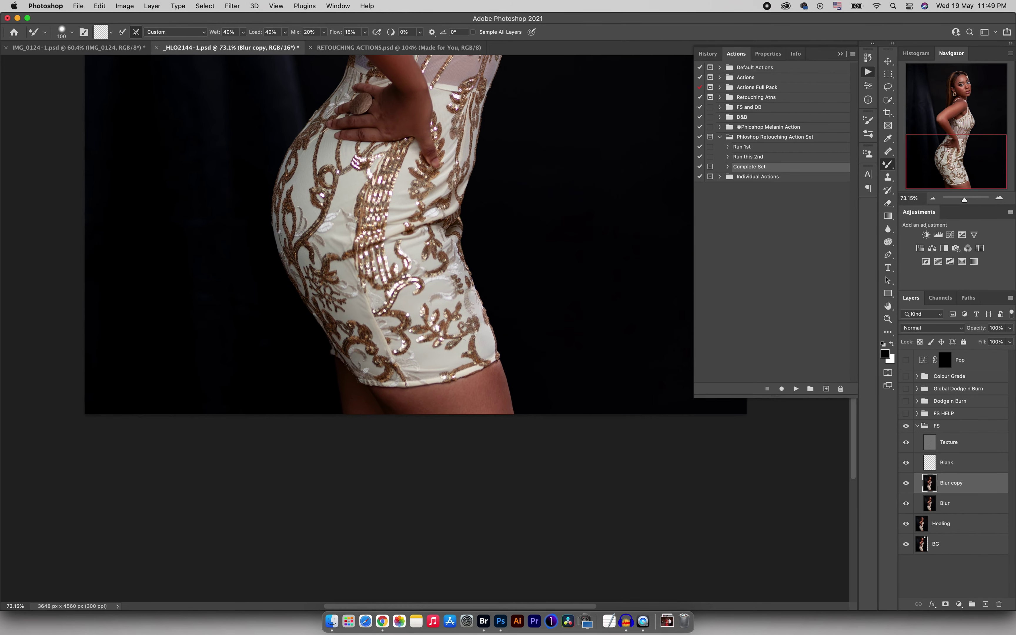
{"action": "key", "text": "bracketright"}
{"action": "key", "text": "bracketright"}
{"action": "key", "text": "bracketright"}
{"action": "key", "text": "bracketleft"}
{"action": "key", "text": "bracketleft"}
{"action": "key", "text": "bracketleft"}
{"action": "key", "text": "bracketright"}
{"action": "key", "text": "bracketleft"}
{"action": "key", "text": "bracketleft"}
Step: Compare the full portrait with and without the FS group, and duplicate the Blur copy layer
{"action": "key", "text": "z"}
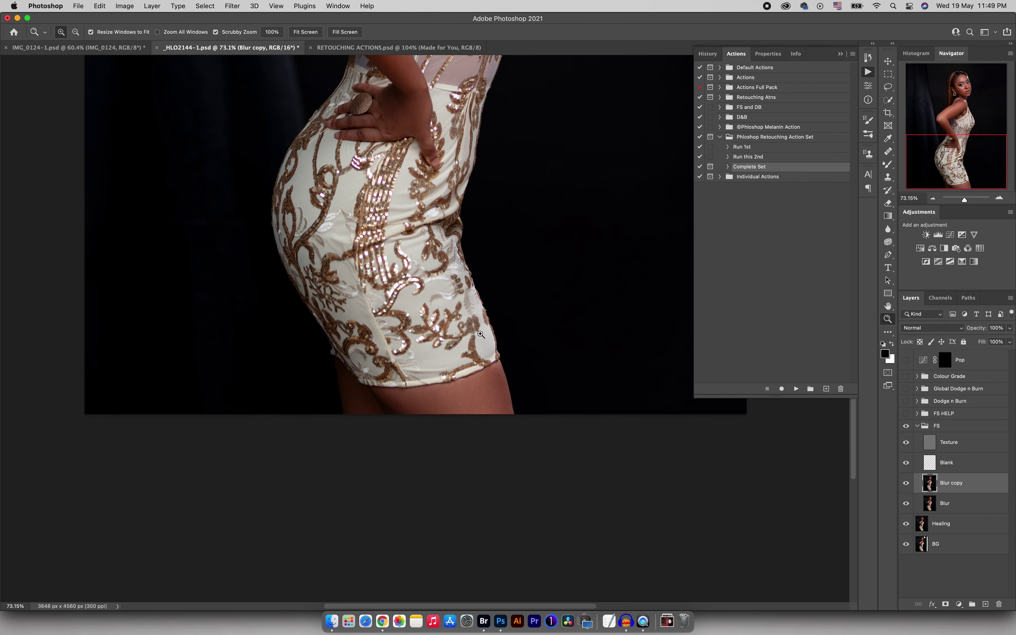
{"action": "left_click_drag", "start_coordinate": [482, 339], "coordinate": [457, 318]}
{"action": "left_click_drag", "start_coordinate": [452, 257], "coordinate": [473, 247]}
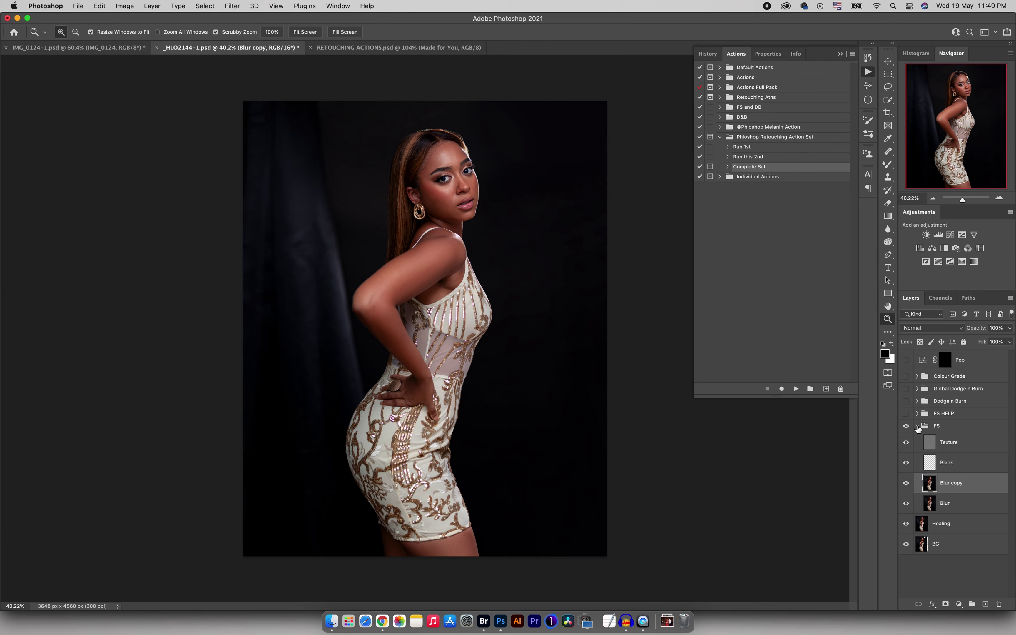
{"action": "left_click", "coordinate": [917, 426]}
{"action": "left_click", "coordinate": [907, 426]}
{"action": "left_click", "coordinate": [907, 427]}
{"action": "left_click", "coordinate": [916, 427]}
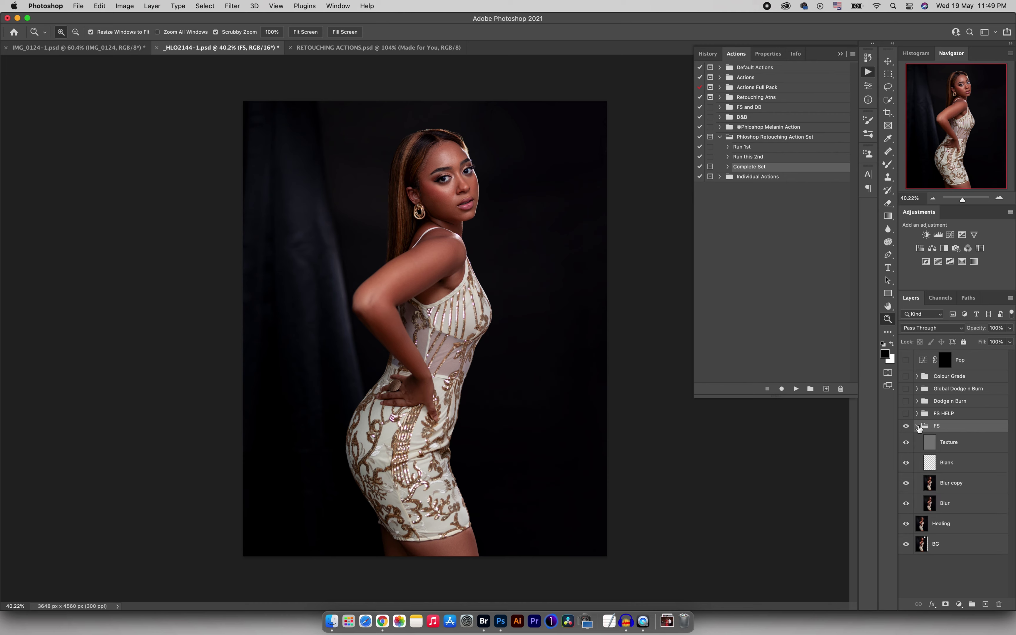
{"action": "left_click", "coordinate": [931, 486]}
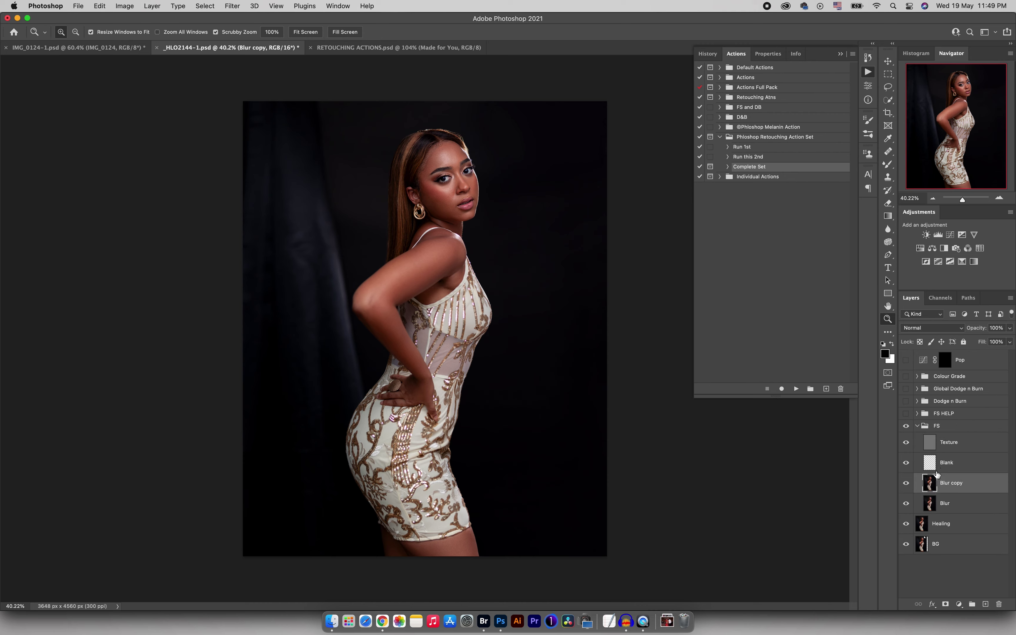
{"action": "key", "text": "super+j"}
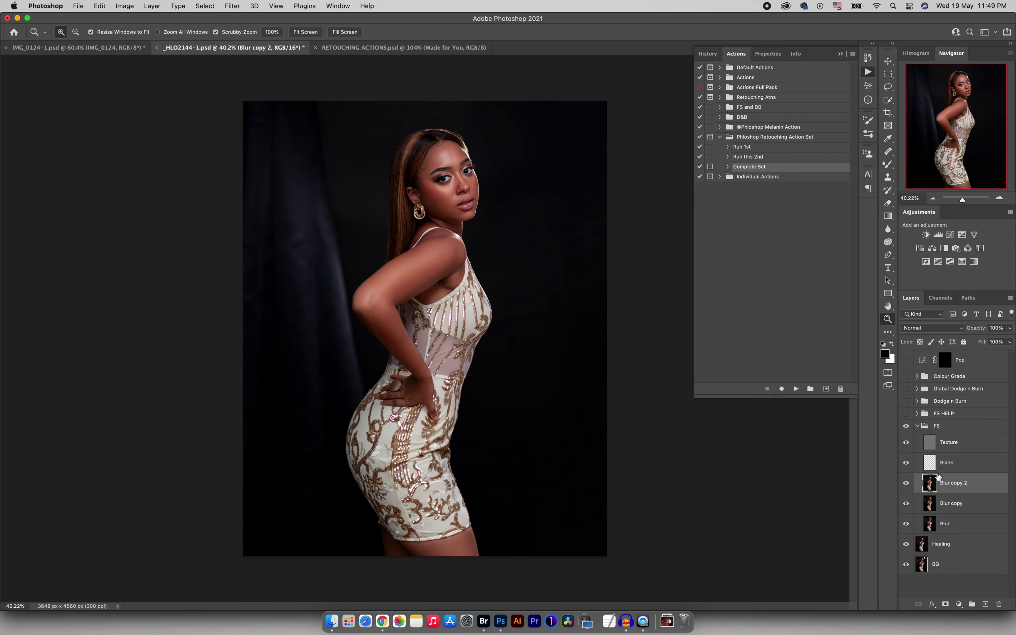
Step: Smooth the background curtain folds on Blur copy 2 with the Mixer Brush enlarged to size 200, and compare with the layer hidden
{"action": "key", "text": "b"}
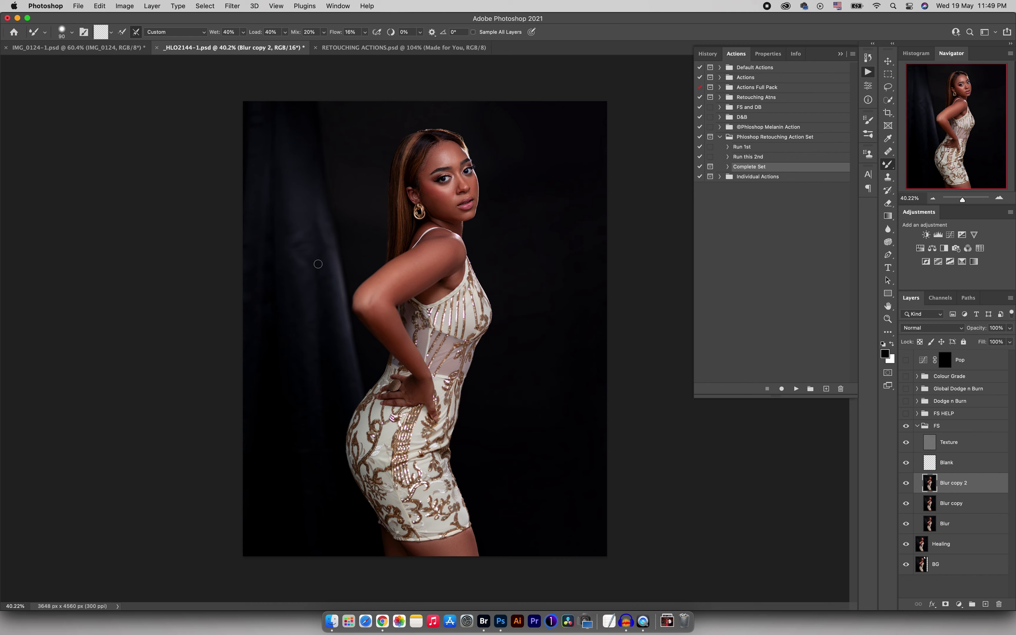
{"action": "key", "text": "bracketright"}
{"action": "key", "text": "bracketright"}
{"action": "key", "text": "bracketright"}
{"action": "key", "text": "bracketright"}
{"action": "key", "text": "bracketright"}
{"action": "key", "text": "bracketright"}
{"action": "key", "text": "bracketright"}
{"action": "key", "text": "bracketleft"}
{"action": "key", "text": "bracketright"}
{"action": "key", "text": "bracketleft"}
{"action": "key", "text": "bracketleft"}
{"action": "key", "text": "bracketleft"}
{"action": "key", "text": "bracketleft"}
{"action": "key", "text": "bracketright"}
{"action": "key", "text": "bracketright"}
{"action": "left_click", "coordinate": [906, 486]}
{"action": "left_click", "coordinate": [907, 486]}
Step: Collapse the FS group and set its opacity to 90%
{"action": "left_click_drag", "start_coordinate": [974, 332], "coordinate": [965, 333]}
{"action": "left_click", "coordinate": [917, 426]}
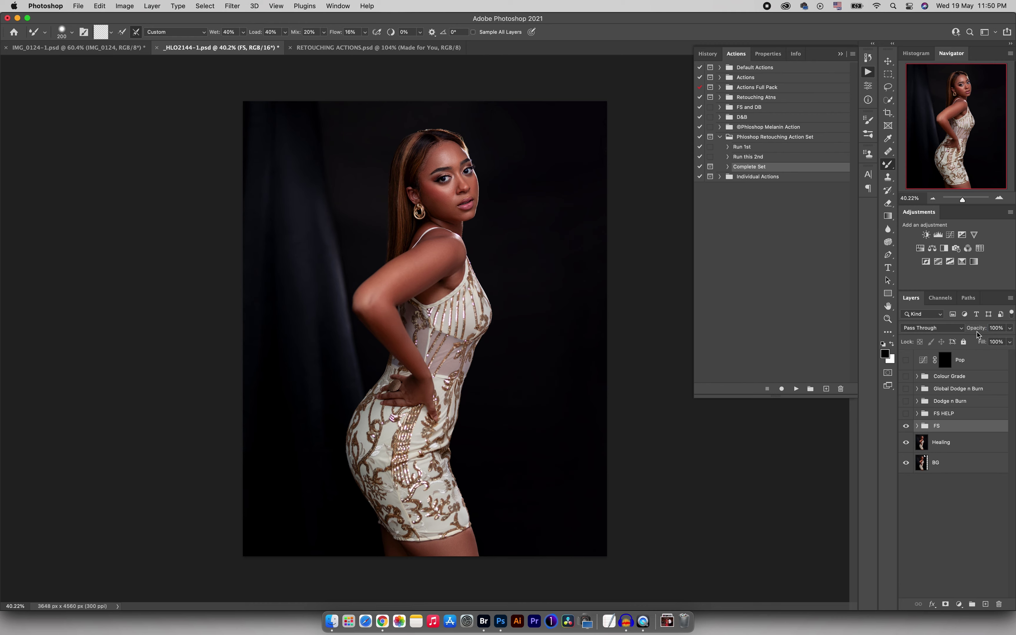
{"action": "left_click_drag", "start_coordinate": [977, 331], "coordinate": [974, 331]}
Step: Expand the Dodge n Burn group, show the DnB Helper group and select the Dodge layer's mask
{"action": "left_click", "coordinate": [917, 401]}
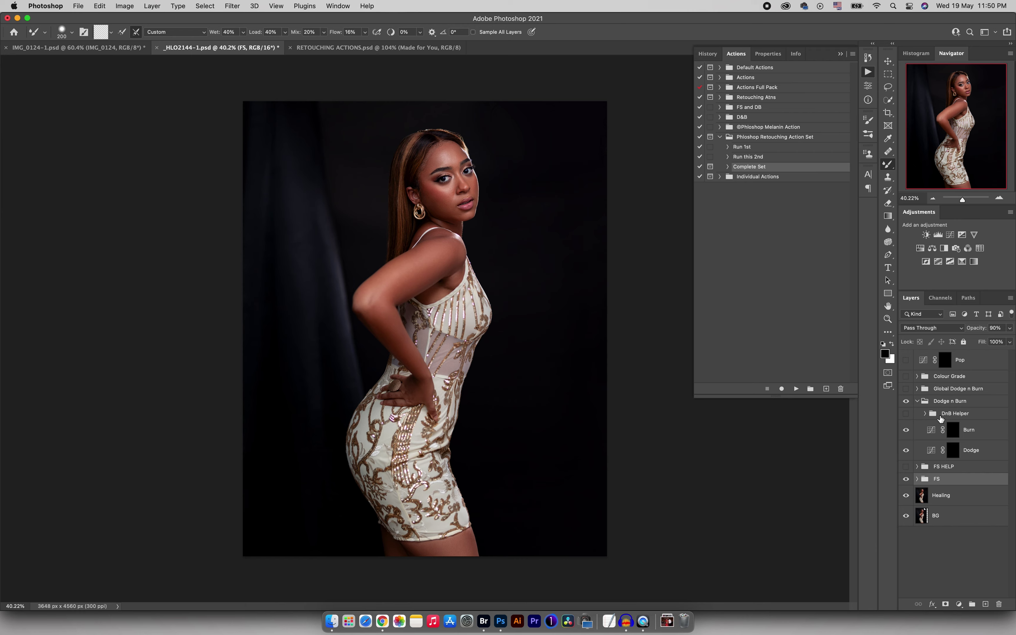
{"action": "left_click", "coordinate": [906, 413]}
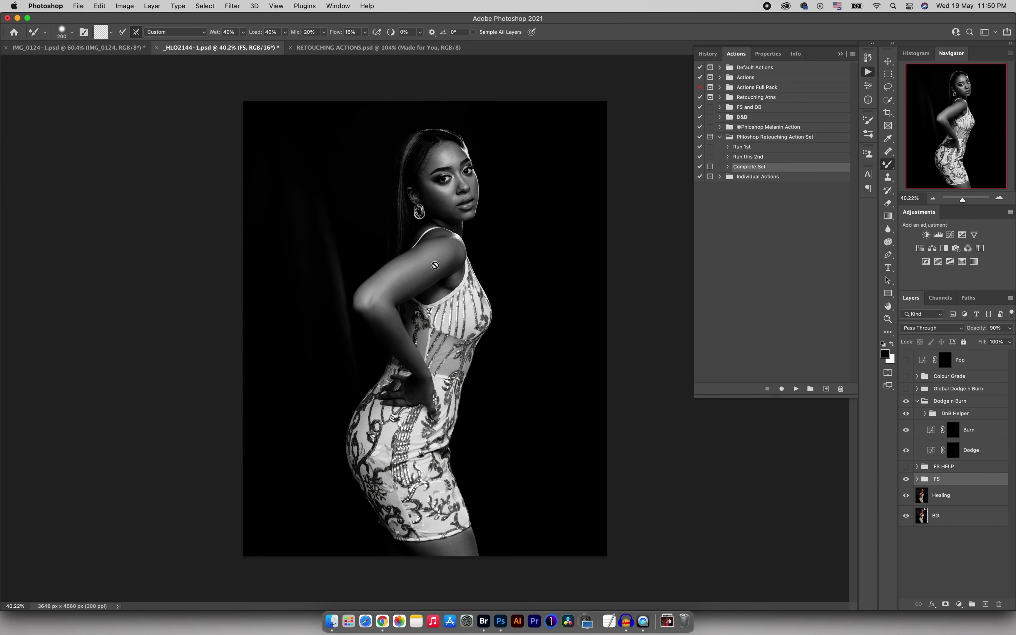
{"action": "left_click", "coordinate": [481, 145]}
{"action": "left_click", "coordinate": [508, 231]}
{"action": "left_click", "coordinate": [953, 452]}
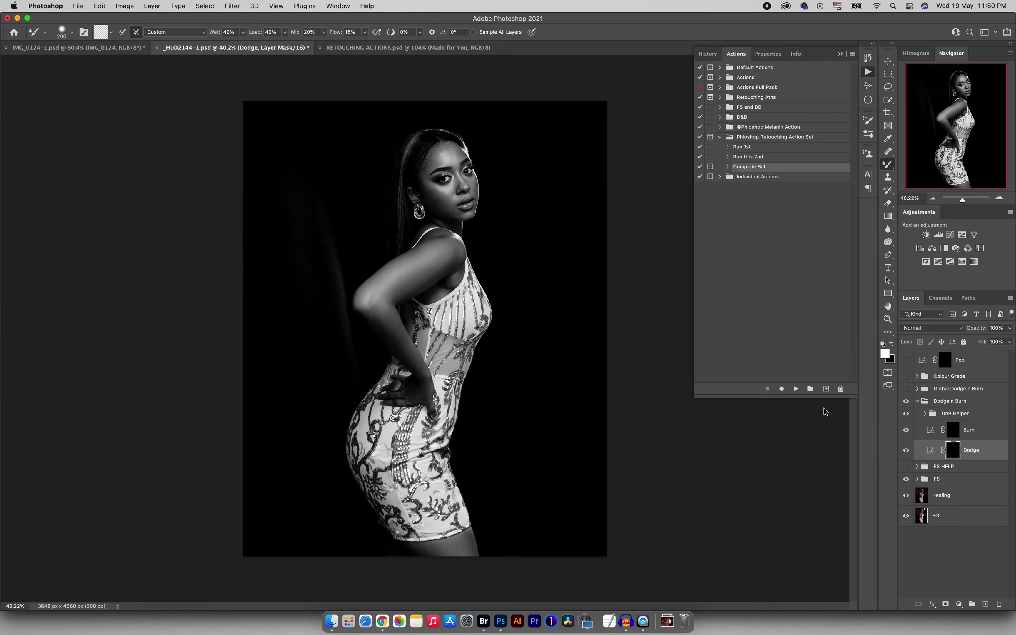
Step: Switch from the Mixer Brush to the regular Brush Tool at 100% opacity, framing the face for dodging
{"action": "key", "text": "z"}
{"action": "left_click_drag", "start_coordinate": [467, 200], "coordinate": [498, 153]}
{"action": "key", "text": "b"}
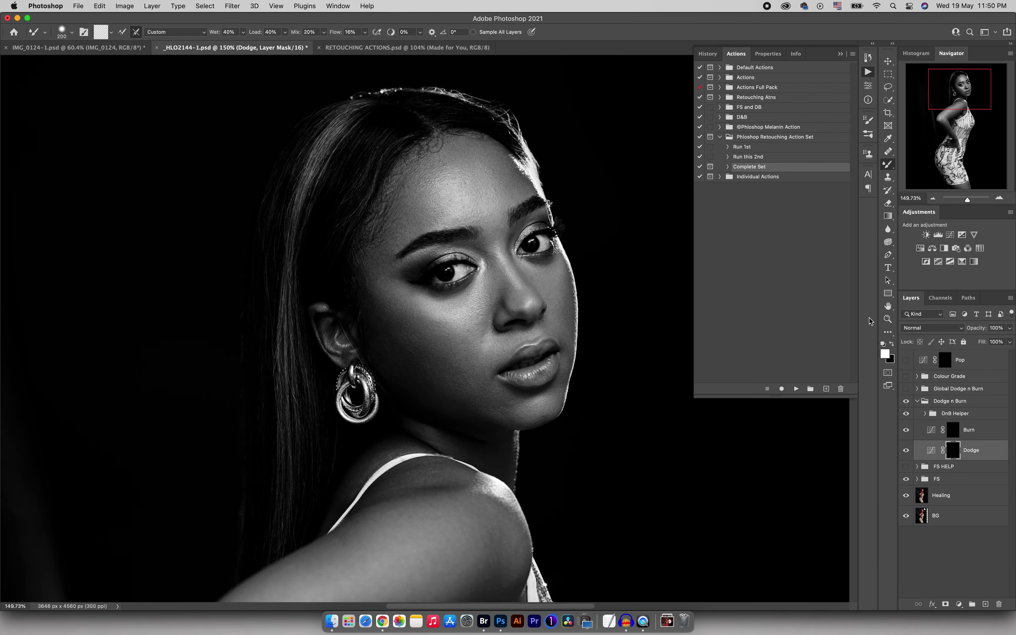
{"action": "left_click", "coordinate": [889, 162]}
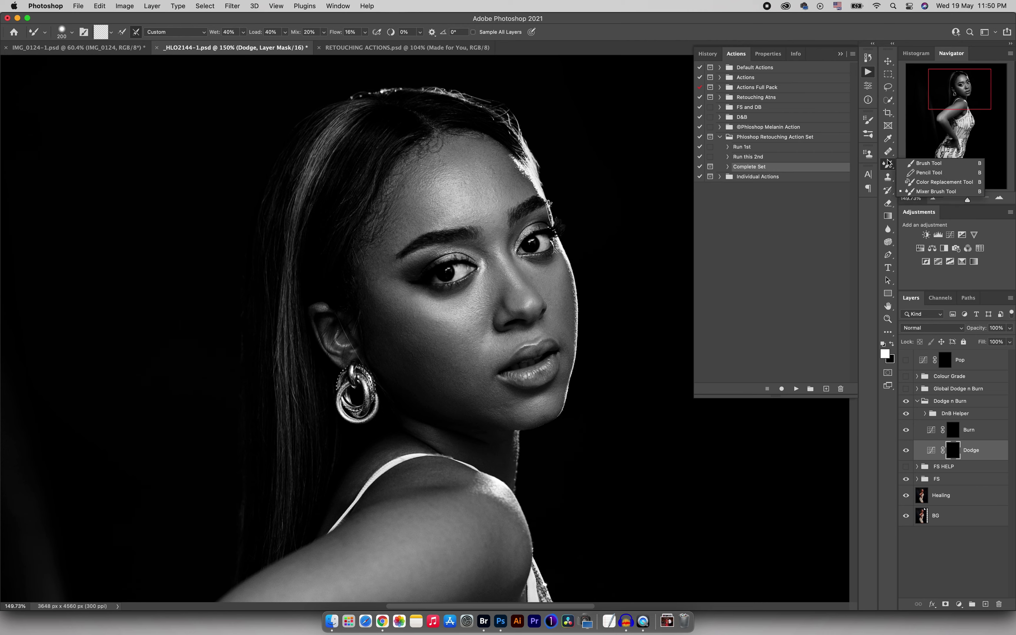
{"action": "left_click", "coordinate": [916, 163]}
{"action": "left_click_drag", "start_coordinate": [262, 34], "coordinate": [228, 38]}
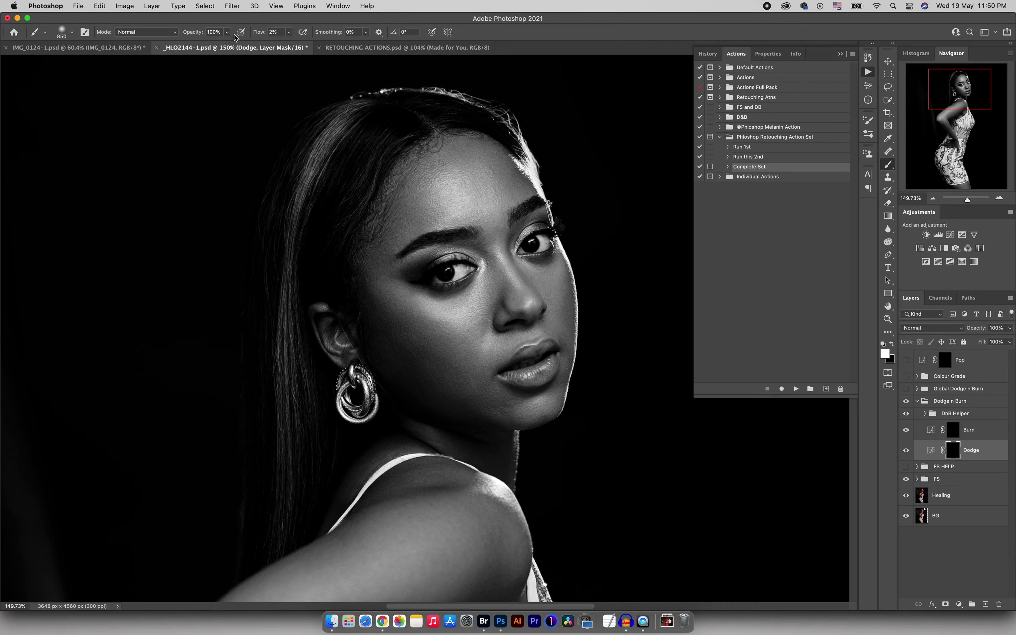
Step: Expand the DnB Helper group and strengthen its contrast boost curve, setting the shadow point to input 79, output 33 and raising the highlight point
{"action": "left_click", "coordinate": [925, 414]}
{"action": "left_click", "coordinate": [940, 430]}
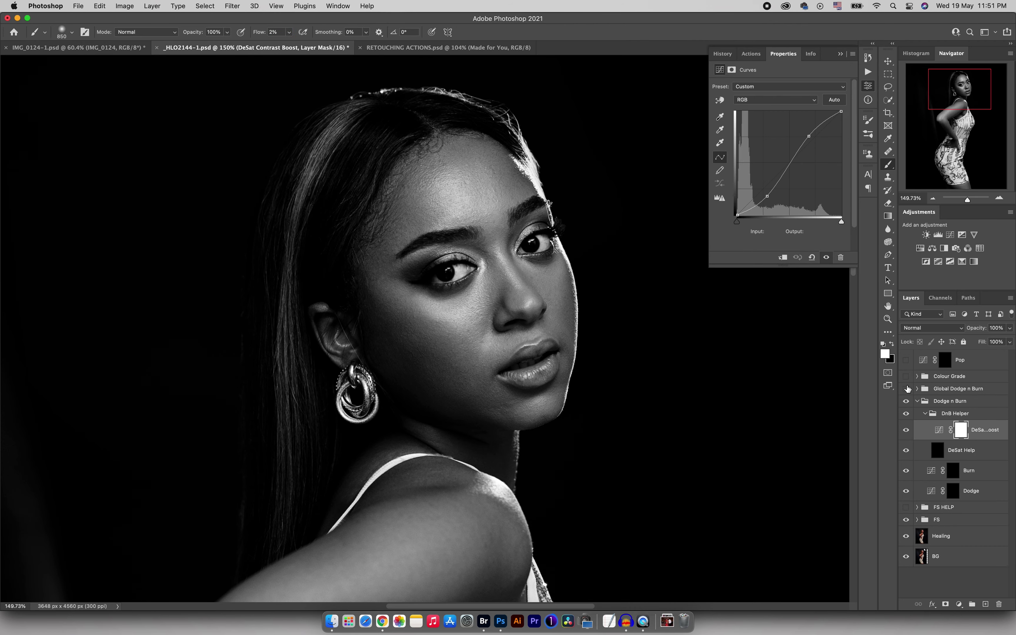
{"action": "left_click", "coordinate": [768, 199]}
{"action": "left_click_drag", "start_coordinate": [769, 202], "coordinate": [771, 204]}
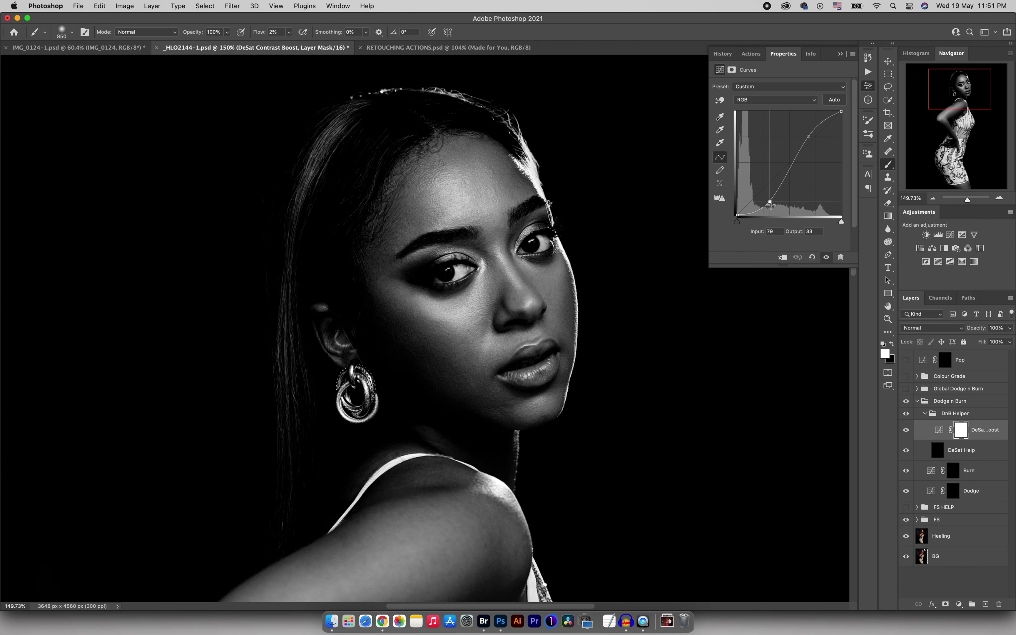
{"action": "left_click", "coordinate": [808, 135]}
{"action": "left_click_drag", "start_coordinate": [809, 135], "coordinate": [809, 133]}
Step: Select the Dodge layer's mask and reduce the brush size to 70
{"action": "key", "text": "bracketleft"}
{"action": "key", "text": "bracketleft"}
{"action": "key", "text": "bracketleft"}
{"action": "key", "text": "bracketleft"}
{"action": "key", "text": "bracketleft"}
{"action": "key", "text": "bracketleft"}
{"action": "key", "text": "bracketleft"}
{"action": "key", "text": "bracketleft"}
{"action": "key", "text": "bracketleft"}
{"action": "key", "text": "bracketleft"}
{"action": "key", "text": "bracketleft"}
{"action": "key", "text": "bracketleft"}
{"action": "key", "text": "alt+bracketleft"}
{"action": "key", "text": "alt+bracketleft"}
{"action": "key", "text": "alt+bracketleft"}
{"action": "key", "text": "bracketleft"}
{"action": "key", "text": "bracketleft"}
{"action": "key", "text": "bracketleft"}
{"action": "key", "text": "bracketleft"}
{"action": "key", "text": "bracketleft"}
{"action": "key", "text": "bracketleft"}
{"action": "key", "text": "bracketleft"}
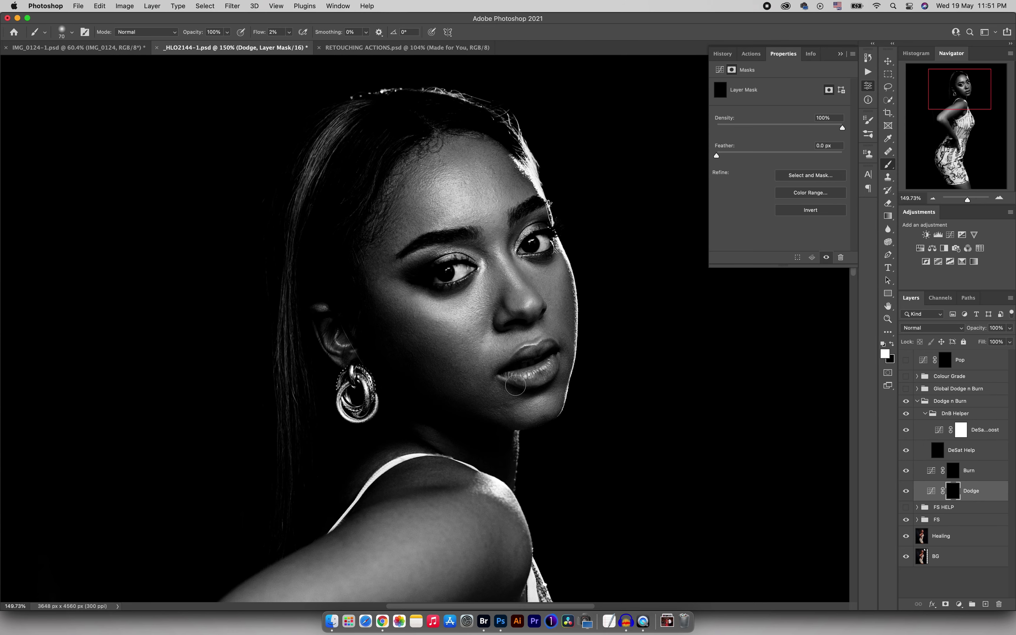
Step: Dodge the uneven patches of facial skin on the Dodge mask with a 2% flow brush, reducing it to size 35
{"action": "key", "text": "bracketleft"}
{"action": "key", "text": "bracketleft"}
{"action": "key", "text": "bracketright"}
{"action": "key", "text": "bracketright"}
{"action": "key", "text": "bracketleft"}
{"action": "key", "text": "bracketleft"}
{"action": "key", "text": "bracketright"}
{"action": "key", "text": "bracketright"}
{"action": "key", "text": "bracketright"}
{"action": "key", "text": "bracketright"}
{"action": "key", "text": "bracketright"}
{"action": "key", "text": "bracketleft"}
{"action": "key", "text": "bracketleft"}
{"action": "key", "text": "bracketleft"}
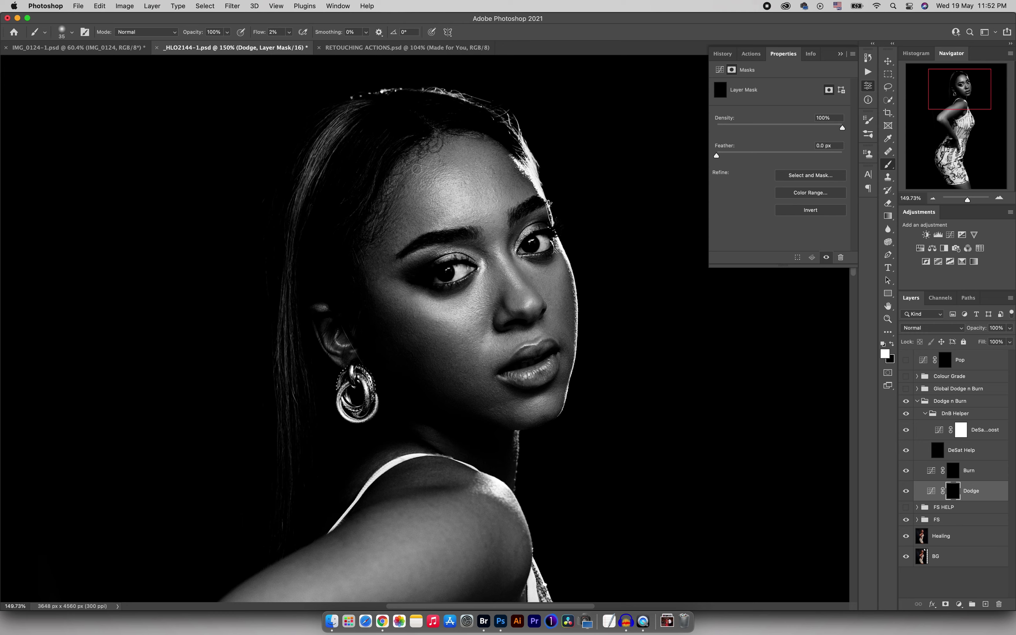
Step: Dodge the finer dark spots on the face at close range with the brush reduced to size 9
{"action": "key", "text": "bracketleft"}
{"action": "key", "text": "bracketright"}
{"action": "key", "text": "bracketright"}
{"action": "key", "text": "bracketright"}
{"action": "key", "text": "bracketleft"}
{"action": "key", "text": "bracketleft"}
{"action": "key", "text": "bracketleft"}
{"action": "key", "text": "bracketleft"}
{"action": "key", "text": "z"}
{"action": "left_click_drag", "start_coordinate": [548, 274], "coordinate": [573, 272]}
{"action": "key", "text": "b"}
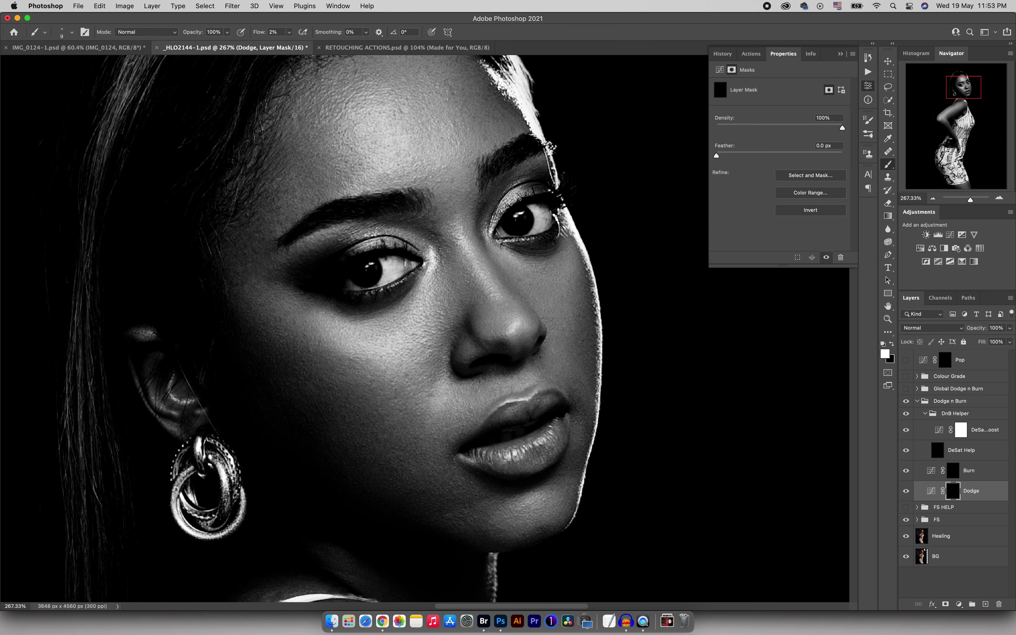
Step: Dodge the small blotches on the neck, shoulder and upper arm with a size 15 brush
{"action": "scroll", "coordinate": [294, 125], "scroll_direction": "down", "scroll_amount": 10}
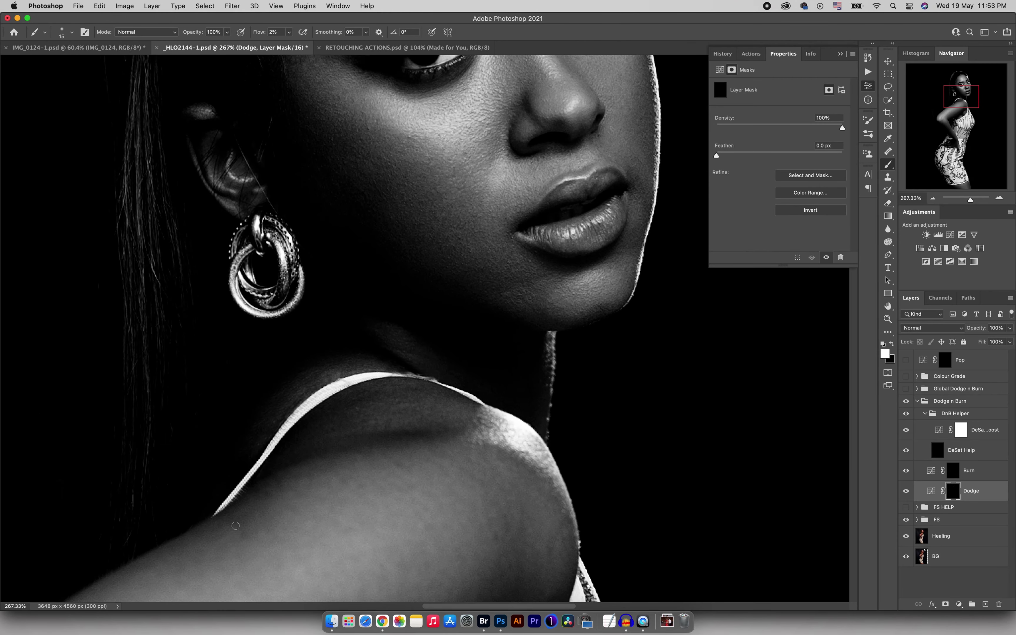
{"action": "key", "text": "bracketright"}
{"action": "key", "text": "bracketleft"}
{"action": "scroll", "coordinate": [508, 420], "scroll_direction": "down", "scroll_amount": 10}
{"action": "scroll", "coordinate": [439, 369], "scroll_direction": "down", "scroll_amount": 1}
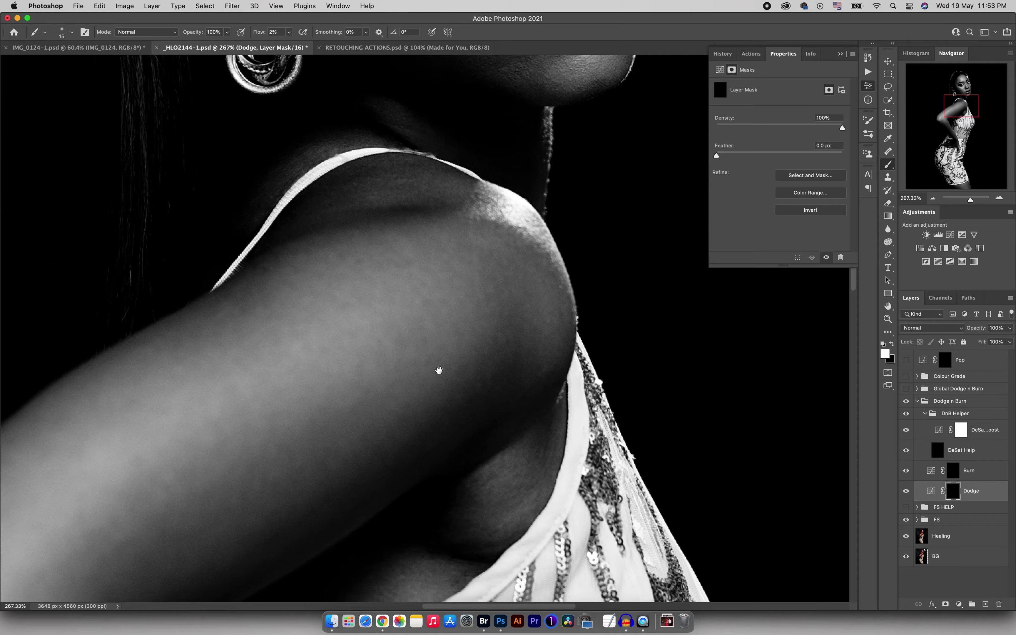
{"action": "left_click_drag", "start_coordinate": [286, 594], "coordinate": [393, 378]}
Step: Dodge broader areas of the face and upper body with the brush enlarged to size 45
{"action": "left_click_drag", "start_coordinate": [618, 271], "coordinate": [479, 269], "text": "super"}
{"action": "left_click_drag", "start_coordinate": [464, 156], "coordinate": [512, 160], "text": "super"}
{"action": "key", "text": "bracketright"}
{"action": "key", "text": "bracketright"}
{"action": "key", "text": "bracketright"}
{"action": "key", "text": "bracketright"}
{"action": "key", "text": "bracketright"}
{"action": "key", "text": "bracketright"}
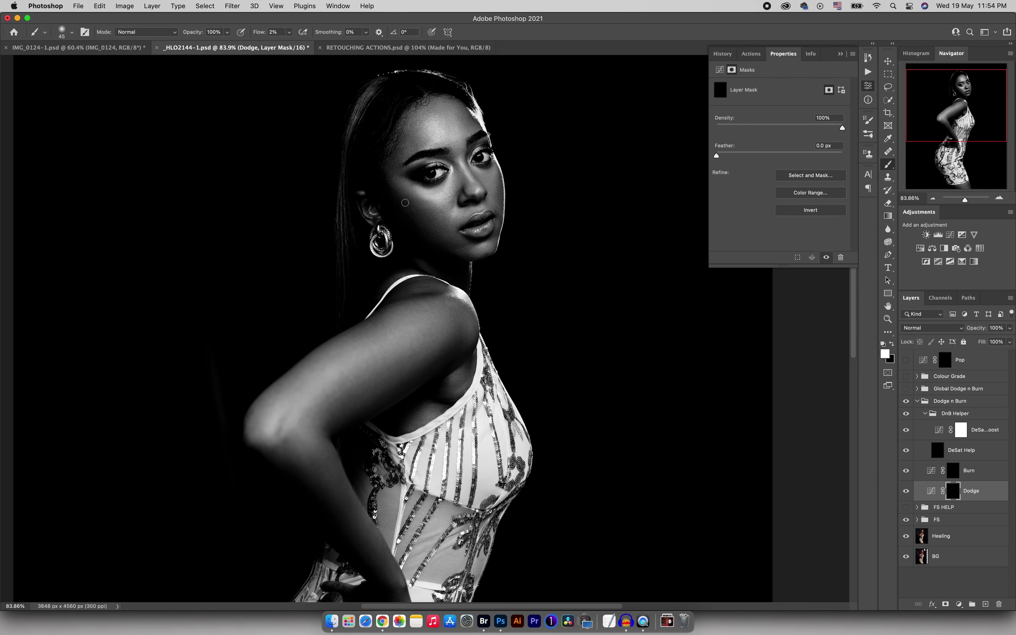
Step: Dodge the arm and the lower part of the figure with a larger brush, ending at size 90
{"action": "key", "text": "bracketright"}
{"action": "key", "text": "bracketright"}
{"action": "key", "text": "bracketright"}
{"action": "key", "text": "bracketright"}
{"action": "key", "text": "bracketright"}
{"action": "key", "text": "bracketright"}
{"action": "key", "text": "bracketright"}
{"action": "key", "text": "bracketright"}
{"action": "key", "text": "bracketright"}
{"action": "left_click_drag", "start_coordinate": [608, 291], "coordinate": [569, 329], "text": "super"}
{"action": "left_click_drag", "start_coordinate": [523, 552], "coordinate": [467, 473]}
{"action": "key", "text": "bracketleft"}
{"action": "key", "text": "bracketleft"}
{"action": "key", "text": "bracketleft"}
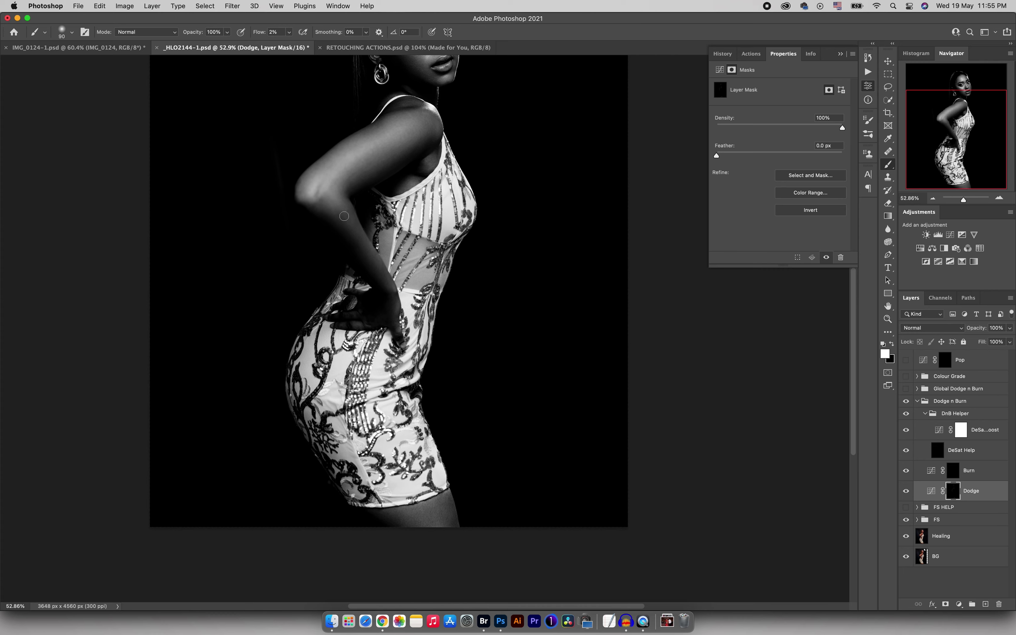
Step: Compare the full figure with and without the Dodge layer, and collapse and hide the DnB Helper group
{"action": "left_click_drag", "start_coordinate": [416, 337], "coordinate": [439, 287], "text": "super"}
{"action": "left_click", "coordinate": [906, 489]}
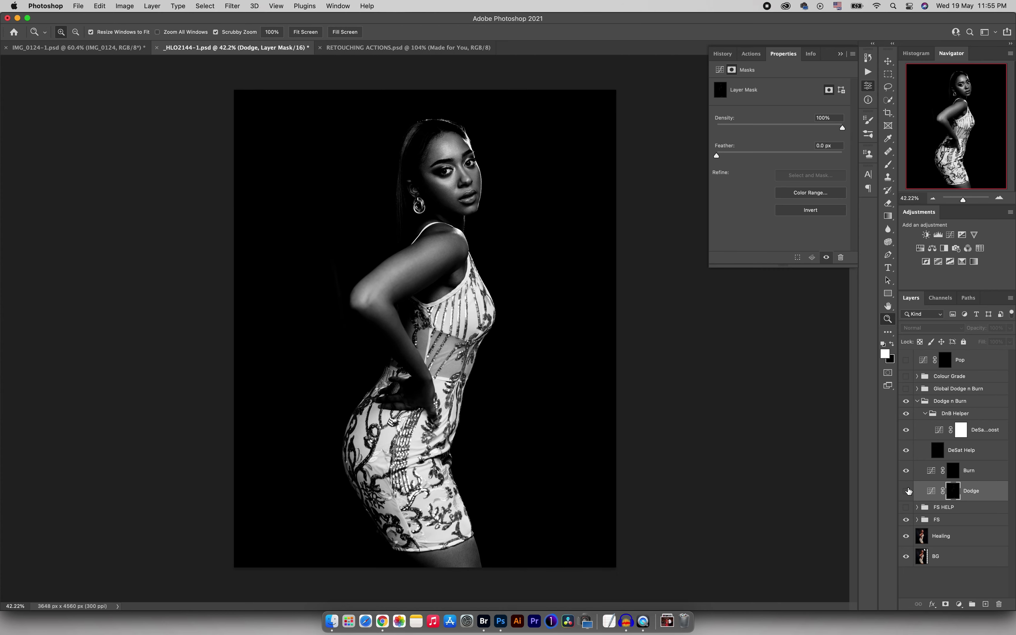
{"action": "left_click", "coordinate": [906, 490]}
{"action": "left_click", "coordinate": [925, 413]}
{"action": "left_click", "coordinate": [906, 413]}
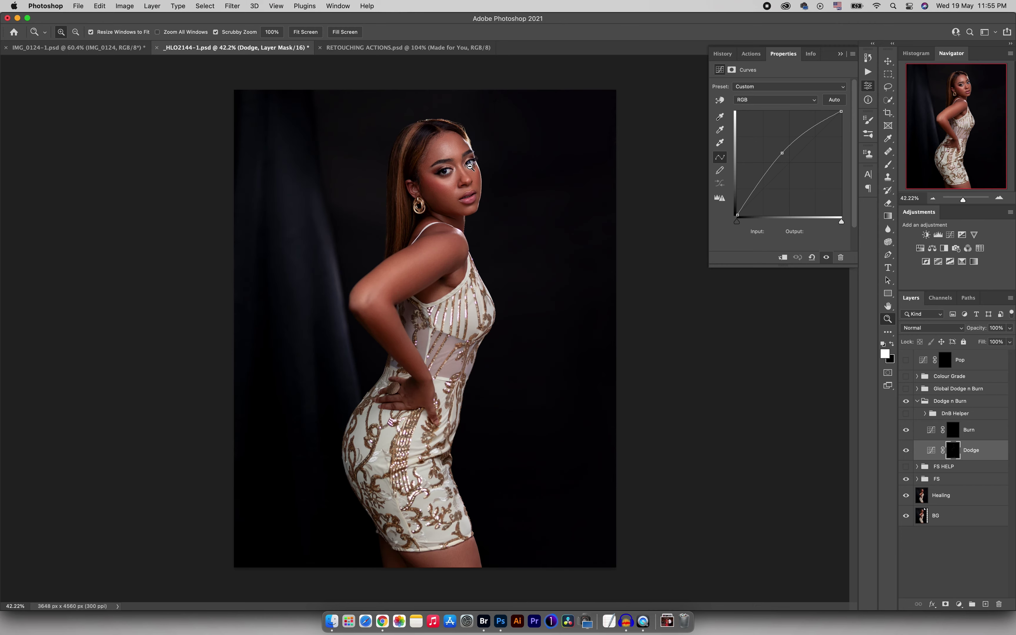
Step: Compare the face and upper body in colour with and without the Dodge layer
{"action": "left_click_drag", "start_coordinate": [463, 168], "coordinate": [623, 220]}
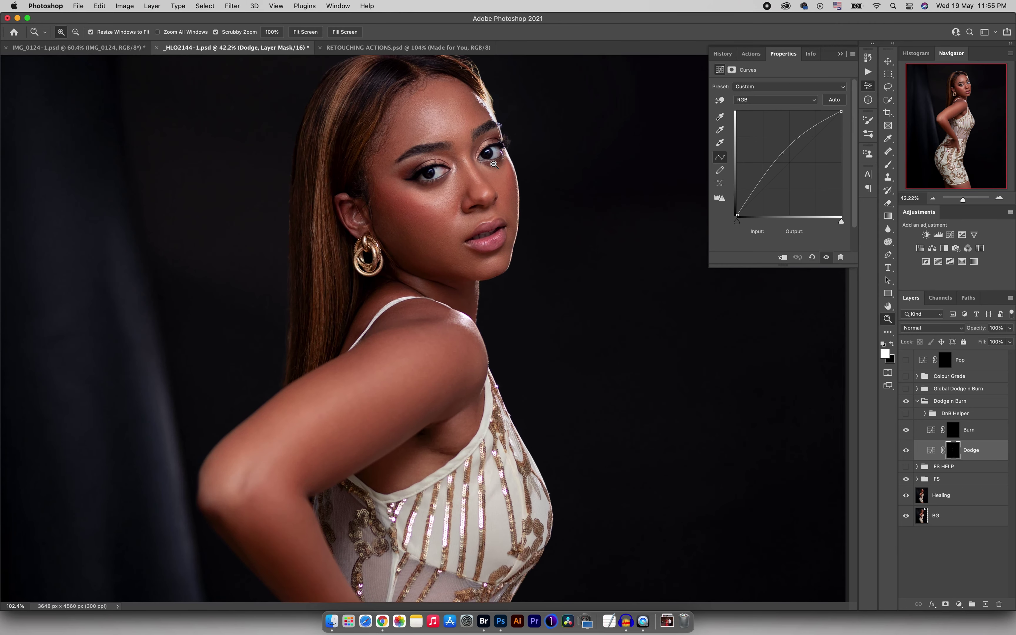
{"action": "left_click", "coordinate": [907, 450]}
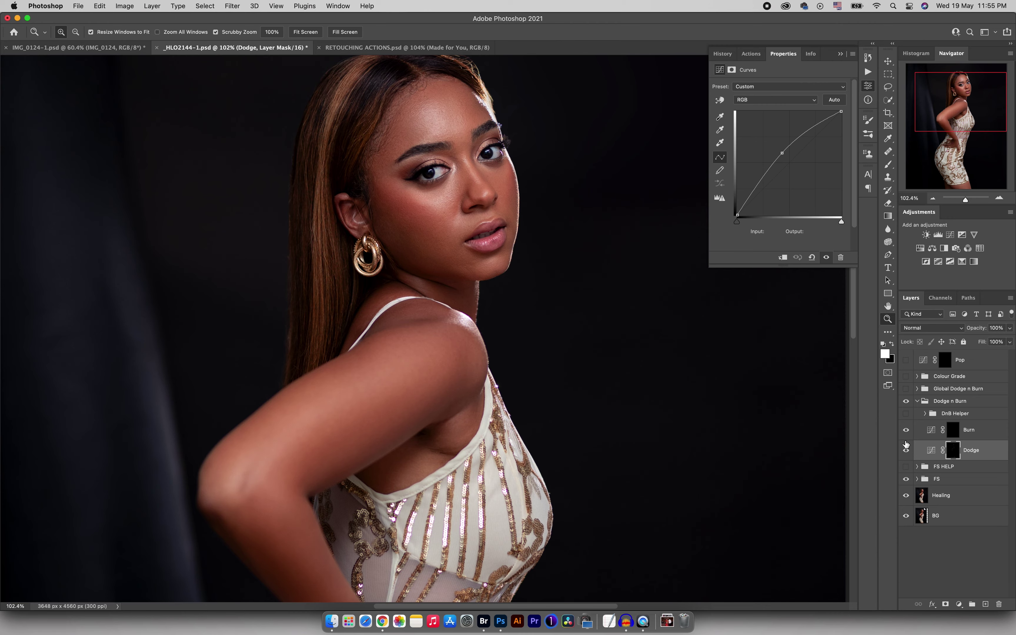
{"action": "left_click_drag", "start_coordinate": [569, 368], "coordinate": [555, 363]}
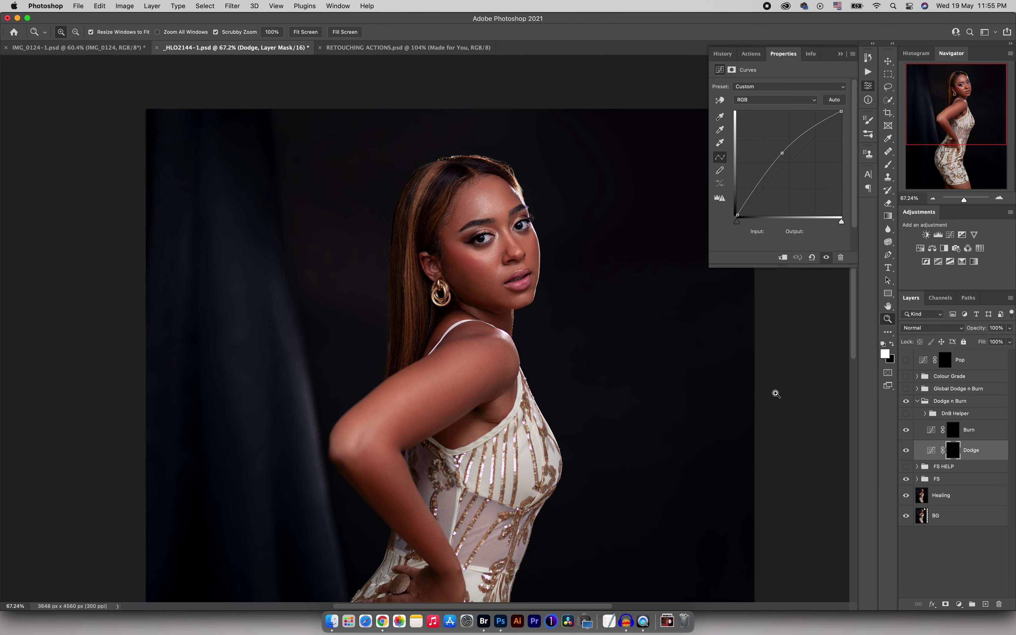
Step: Burn areas of the face on the Burn layer's mask with the 2% flow brush, reducing it to size 45
{"action": "left_click", "coordinate": [952, 433]}
{"action": "key", "text": "b"}
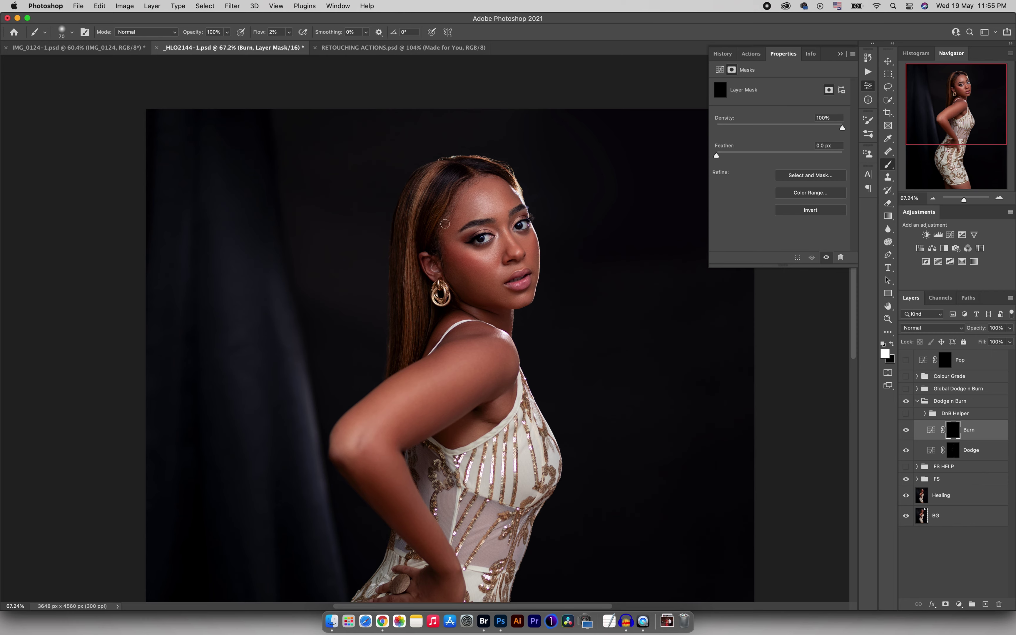
{"action": "key", "text": "bracketright"}
{"action": "key", "text": "bracketright"}
{"action": "key", "text": "bracketright"}
{"action": "key", "text": "bracketright"}
{"action": "key", "text": "bracketright"}
{"action": "key", "text": "bracketleft"}
{"action": "key", "text": "bracketleft"}
{"action": "key", "text": "bracketleft"}
{"action": "key", "text": "bracketleft"}
{"action": "key", "text": "bracketleft"}
{"action": "key", "text": "bracketleft"}
Step: Return to the Dodge layer's mask for touch-ups on the face, and inspect the skin up close and on the body
{"action": "left_click", "coordinate": [951, 451]}
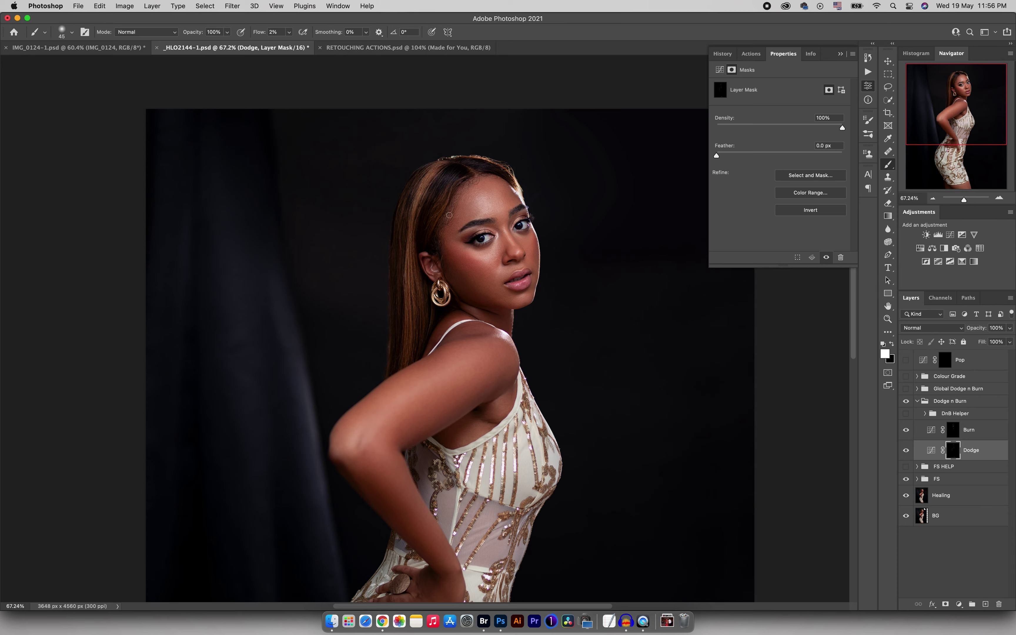
{"action": "key", "text": "z"}
{"action": "left_click_drag", "start_coordinate": [498, 248], "coordinate": [499, 248]}
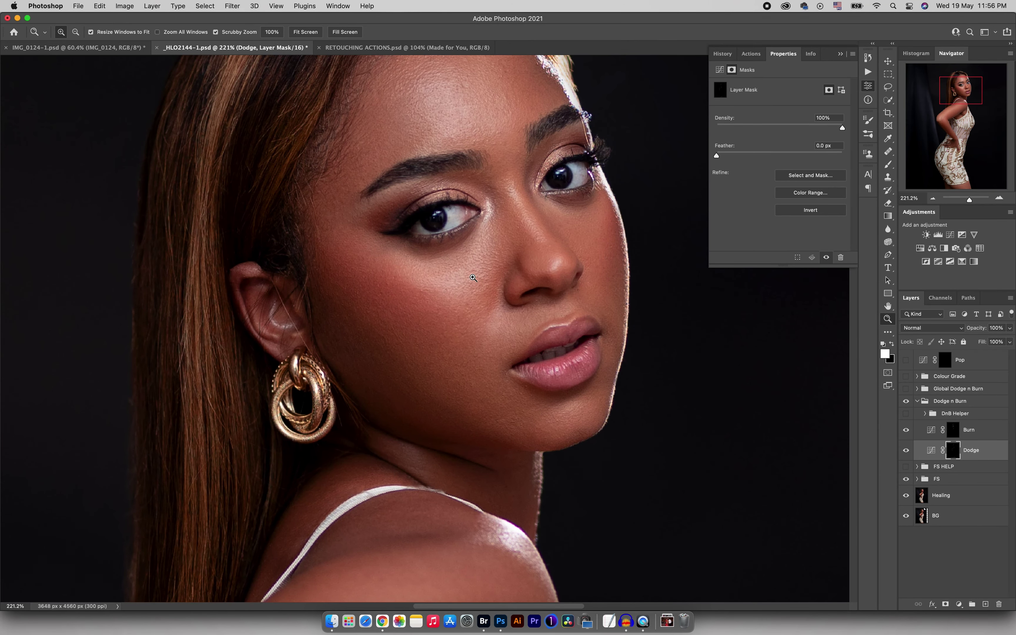
{"action": "left_click_drag", "start_coordinate": [485, 279], "coordinate": [441, 321]}
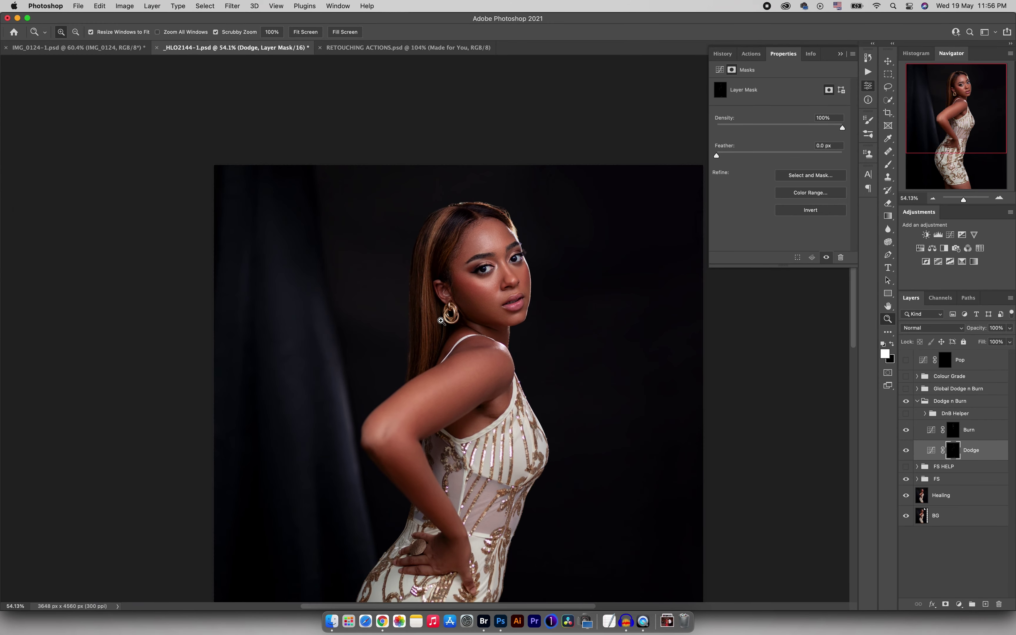
{"action": "left_click_drag", "start_coordinate": [462, 424], "coordinate": [473, 295]}
{"action": "key", "text": "b"}
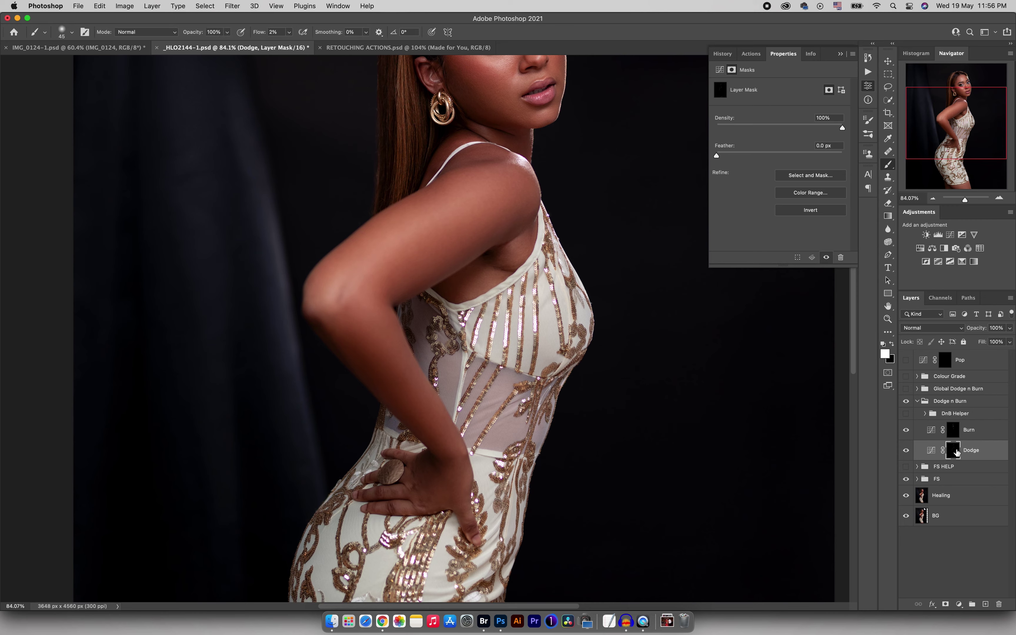
Step: Burn the shading on the arm and torso on the Burn layer's mask, varying the brush down to size 70
{"action": "left_click", "coordinate": [953, 432]}
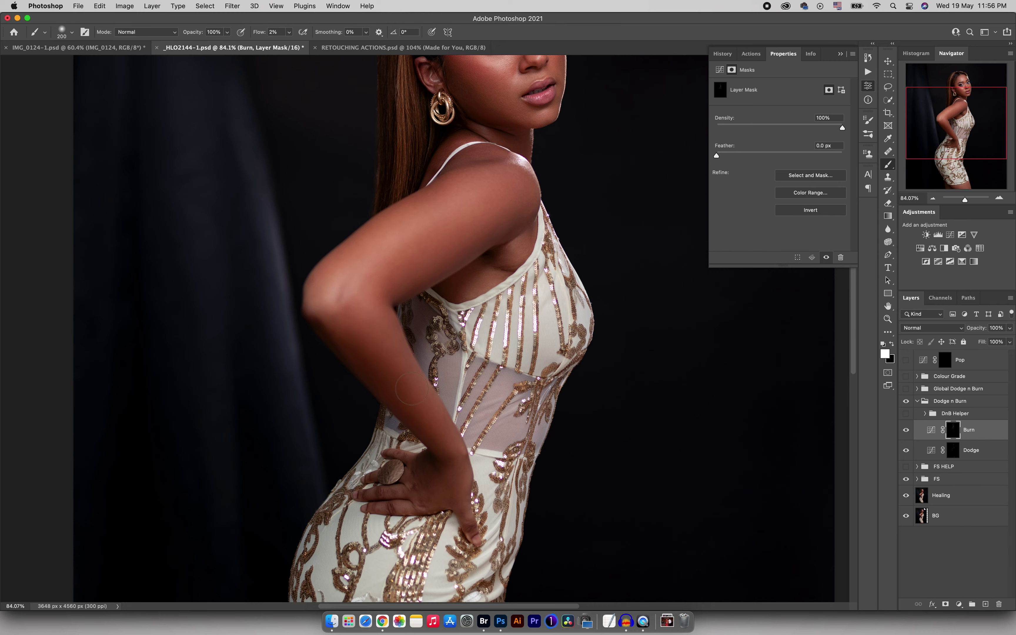
{"action": "key", "text": "bracketright"}
{"action": "key", "text": "bracketleft"}
{"action": "key", "text": "bracketleft"}
{"action": "key", "text": "bracketleft"}
{"action": "key", "text": "bracketleft"}
{"action": "key", "text": "bracketleft"}
{"action": "key", "text": "bracketleft"}
{"action": "key", "text": "bracketleft"}
{"action": "key", "text": "bracketright"}
{"action": "key", "text": "bracketright"}
{"action": "key", "text": "bracketright"}
{"action": "key", "text": "bracketright"}
{"action": "key", "text": "bracketleft"}
{"action": "key", "text": "bracketleft"}
{"action": "key", "text": "bracketleft"}
{"action": "key", "text": "bracketleft"}
{"action": "key", "text": "bracketleft"}
Step: Burn the edges and hem of the dress's lower half on the Burn mask with a size 200 brush
{"action": "scroll", "coordinate": [483, 334], "scroll_direction": "down", "scroll_amount": 10}
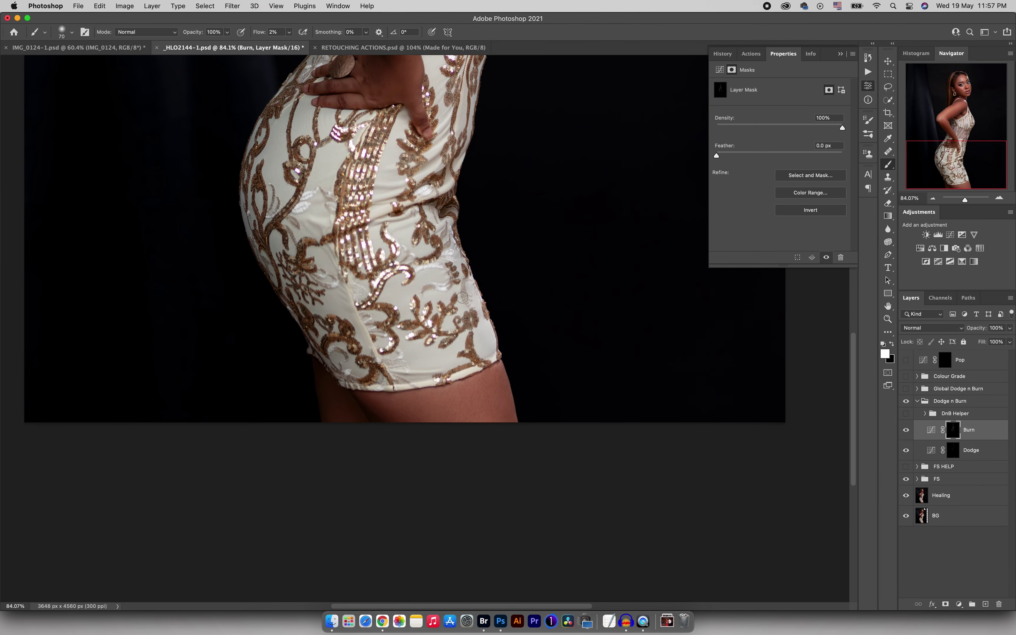
{"action": "key", "text": "bracketright"}
{"action": "key", "text": "bracketright"}
{"action": "key", "text": "bracketright"}
{"action": "key", "text": "bracketright"}
{"action": "mouse_move", "coordinate": [330, 348]}
{"action": "left_mouse_down"}
{"action": "mouse_move", "coordinate": [312, 340]}
{"action": "mouse_move", "coordinate": [364, 374]}
{"action": "mouse_move", "coordinate": [337, 374]}
{"action": "mouse_move", "coordinate": [470, 358]}
{"action": "left_mouse_up"}
{"action": "left_click_drag", "start_coordinate": [446, 257], "coordinate": [488, 345]}
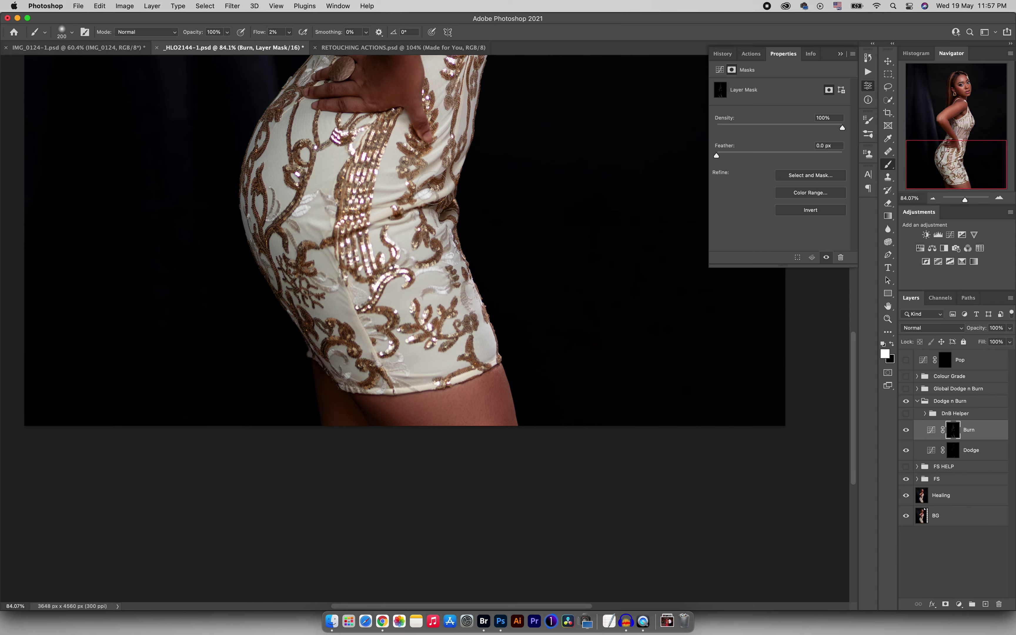
{"action": "scroll", "coordinate": [432, 189], "scroll_direction": "up", "scroll_amount": 15}
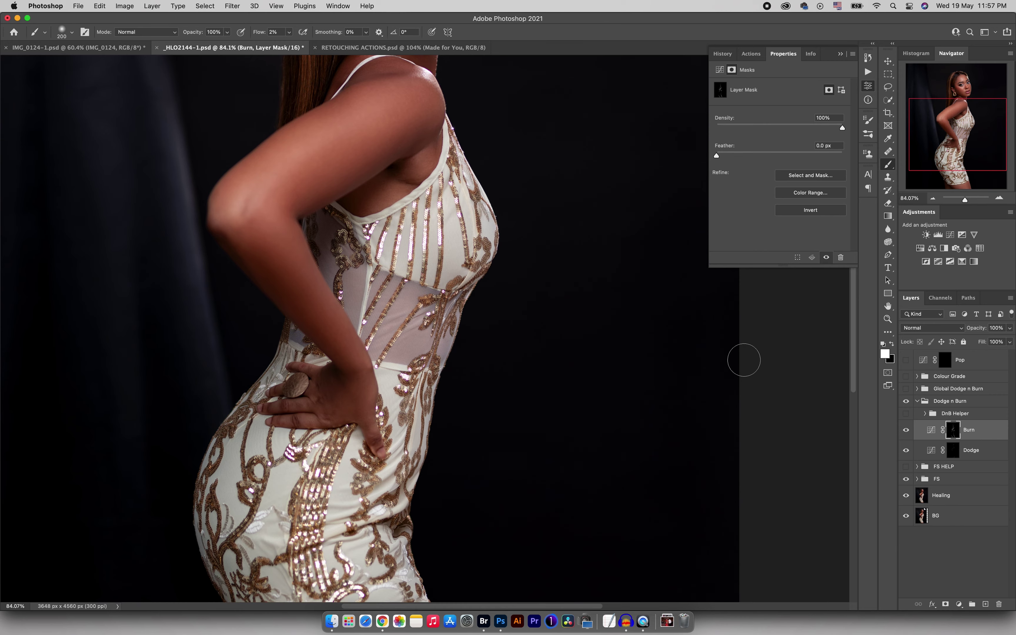
Step: Collapse the Dodge n Burn group and compare the full portrait with and without it
{"action": "key", "text": "z"}
{"action": "mouse_move", "coordinate": [464, 364]}
{"action": "left_mouse_down"}
{"action": "mouse_move", "coordinate": [341, 329]}
{"action": "mouse_move", "coordinate": [360, 316]}
{"action": "left_mouse_up"}
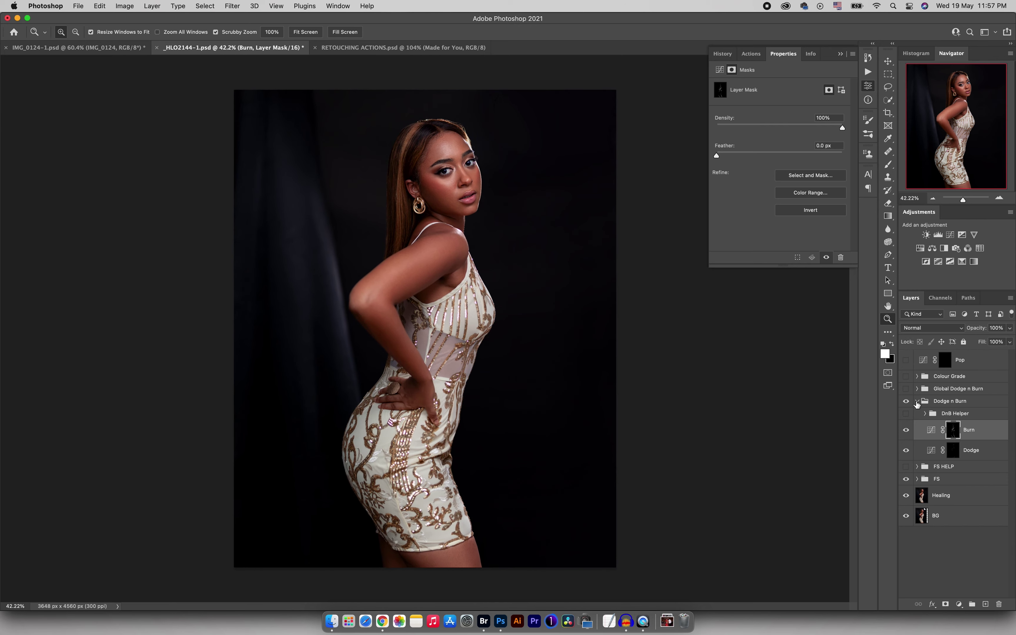
{"action": "left_click", "coordinate": [917, 403]}
{"action": "left_click", "coordinate": [906, 402]}
{"action": "left_click", "coordinate": [907, 402]}
{"action": "left_click", "coordinate": [907, 401]}
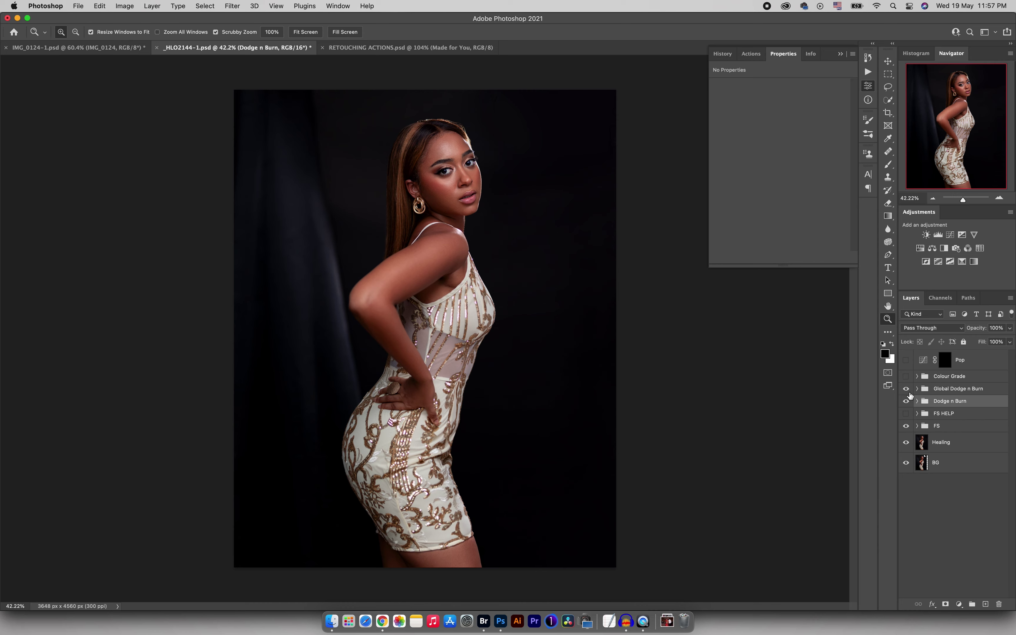
Step: Show and expand the Global Dodge n Burn group, and brighten the face, arm and dress on the Global Brighten mask
{"action": "left_click", "coordinate": [917, 389]}
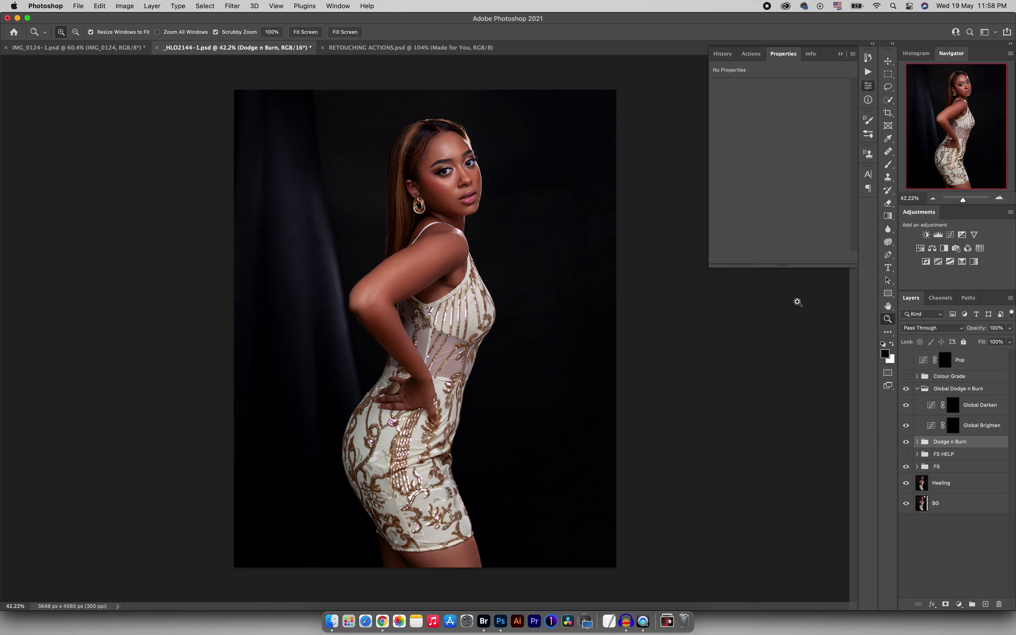
{"action": "left_click", "coordinate": [954, 427]}
{"action": "key", "text": "b"}
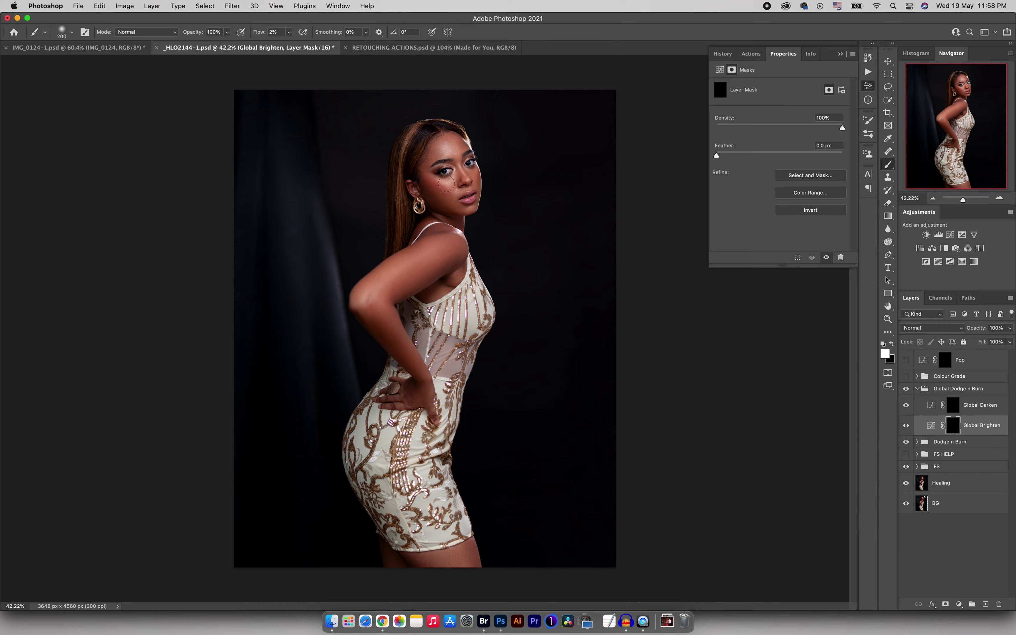
{"action": "left_click_drag", "start_coordinate": [459, 174], "coordinate": [447, 172]}
{"action": "left_click_drag", "start_coordinate": [427, 260], "coordinate": [443, 257]}
{"action": "mouse_move", "coordinate": [409, 453]}
{"action": "left_mouse_down"}
{"action": "mouse_move", "coordinate": [421, 453]}
{"action": "mouse_move", "coordinate": [406, 466]}
{"action": "left_mouse_up"}
Step: Compare the portrait with and without the Global Brighten layer
{"action": "left_click", "coordinate": [906, 426]}
{"action": "left_click", "coordinate": [907, 426]}
{"action": "left_click", "coordinate": [906, 426]}
{"action": "left_click", "coordinate": [907, 426]}
{"action": "left_click", "coordinate": [907, 427]}
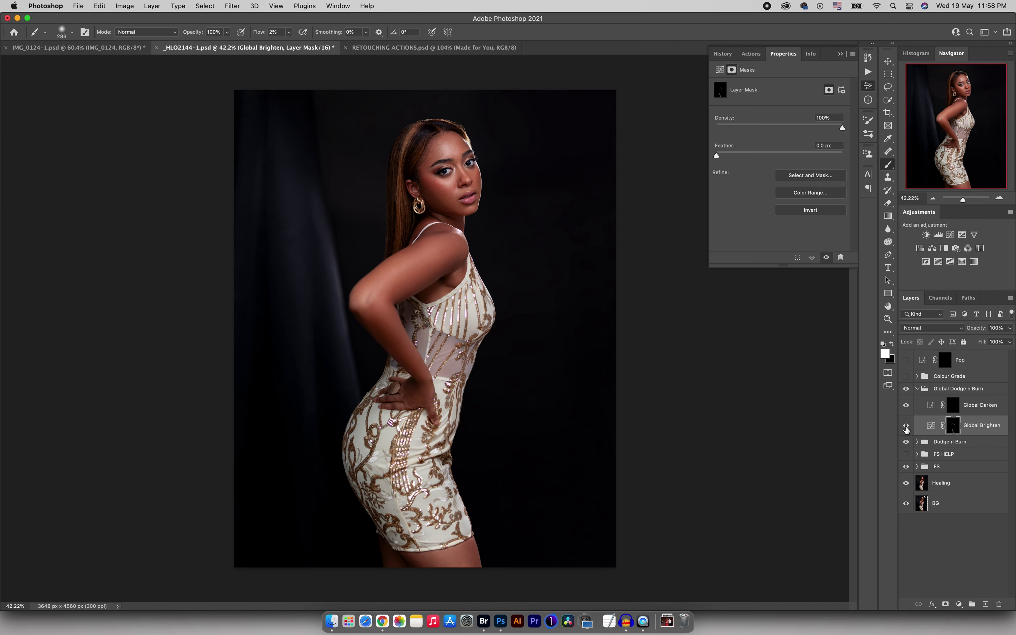
Step: Darken the edges of the dress, the waist, arm, shoulder and hair on the Global Darken mask
{"action": "left_click", "coordinate": [952, 407]}
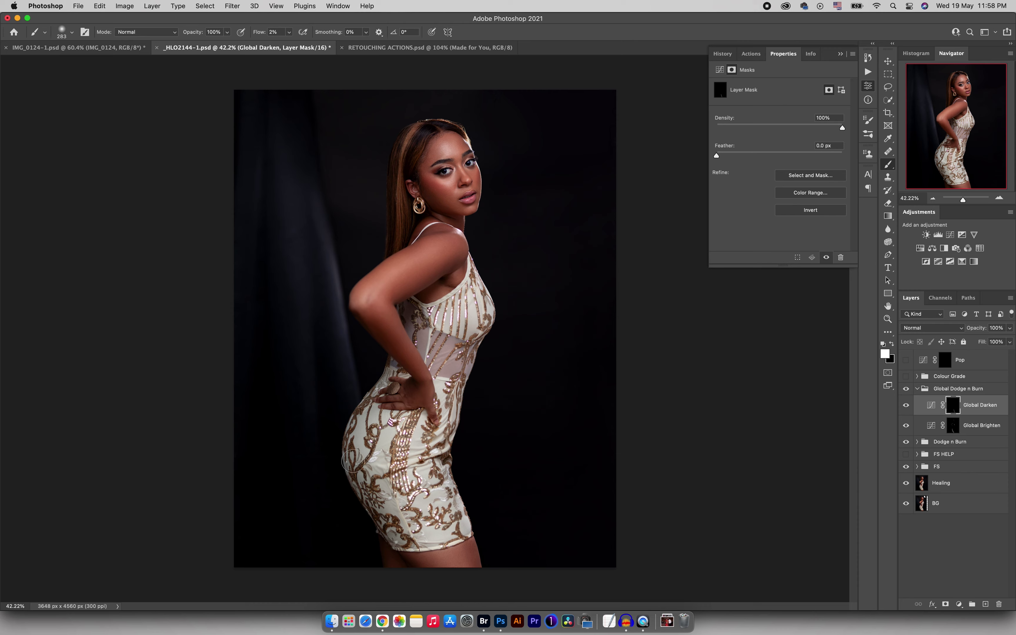
{"action": "left_click_drag", "start_coordinate": [350, 450], "coordinate": [355, 421]}
{"action": "left_click_drag", "start_coordinate": [389, 359], "coordinate": [381, 384]}
{"action": "left_click_drag", "start_coordinate": [367, 329], "coordinate": [392, 358]}
{"action": "mouse_move", "coordinate": [403, 304]}
{"action": "left_mouse_down"}
{"action": "mouse_move", "coordinate": [438, 282]}
{"action": "mouse_move", "coordinate": [433, 296]}
{"action": "left_mouse_up"}
{"action": "mouse_move", "coordinate": [417, 243]}
{"action": "left_mouse_down"}
{"action": "mouse_move", "coordinate": [378, 271]}
{"action": "mouse_move", "coordinate": [389, 266]}
{"action": "left_mouse_up"}
{"action": "left_click_drag", "start_coordinate": [421, 183], "coordinate": [409, 185]}
Step: Resize the brush and brighten the folds of the backdrop curtain on the Global Brighten mask
{"action": "left_click_drag", "start_coordinate": [290, 151], "coordinate": [296, 152], "text": "ctrl+alt"}
{"action": "left_click_drag", "start_coordinate": [271, 342], "coordinate": [299, 333], "text": "ctrl+alt"}
{"action": "left_click_drag", "start_coordinate": [330, 326], "coordinate": [310, 326], "text": "ctrl+alt"}
{"action": "left_click", "coordinate": [361, 168], "text": "alt"}
{"action": "mouse_move", "coordinate": [359, 165]}
{"action": "left_mouse_down", "text": "ctrl+alt"}
{"action": "mouse_move", "coordinate": [385, 192]}
{"action": "mouse_move", "coordinate": [337, 177]}
{"action": "mouse_move", "coordinate": [373, 213]}
{"action": "mouse_move", "coordinate": [351, 190]}
{"action": "mouse_move", "coordinate": [353, 173]}
{"action": "mouse_move", "coordinate": [479, 168]}
{"action": "mouse_move", "coordinate": [533, 193]}
{"action": "mouse_move", "coordinate": [573, 196]}
{"action": "mouse_move", "coordinate": [542, 209]}
{"action": "mouse_move", "coordinate": [612, 155]}
{"action": "mouse_move", "coordinate": [546, 197]}
{"action": "mouse_move", "coordinate": [380, 195]}
{"action": "left_mouse_up", "text": "ctrl+alt"}
{"action": "key", "text": "x"}
{"action": "left_click", "coordinate": [953, 427]}
{"action": "left_click_drag", "start_coordinate": [301, 182], "coordinate": [285, 132]}
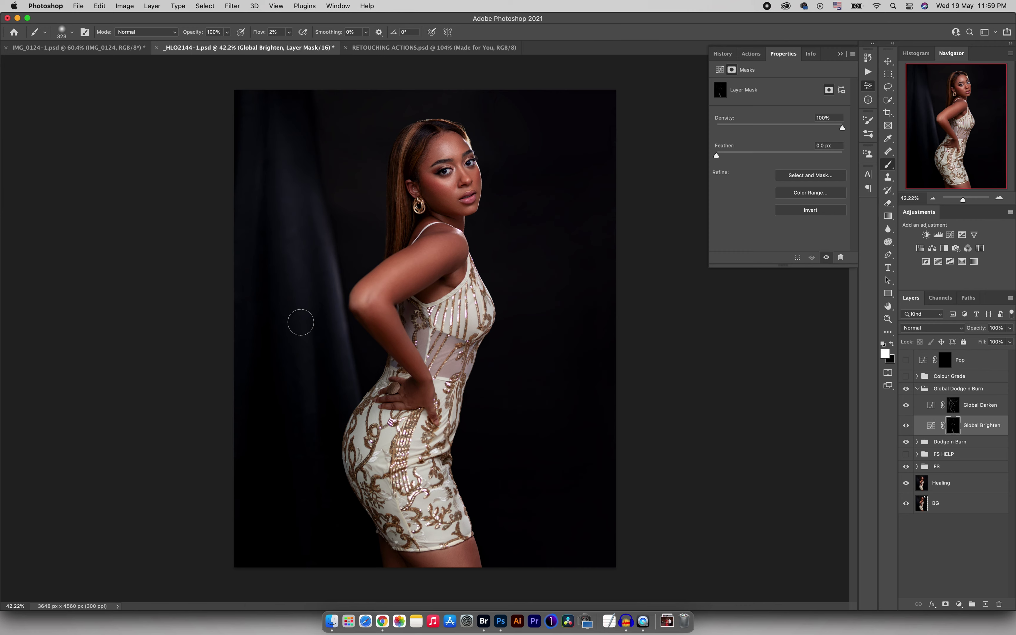
{"action": "left_click_drag", "start_coordinate": [257, 141], "coordinate": [240, 141]}
Step: Compare the portrait with and without the Global Dodge n Burn group
{"action": "left_click", "coordinate": [914, 390]}
{"action": "left_click", "coordinate": [908, 391]}
{"action": "left_click", "coordinate": [908, 391]}
{"action": "left_click", "coordinate": [908, 392]}
{"action": "left_click", "coordinate": [907, 393]}
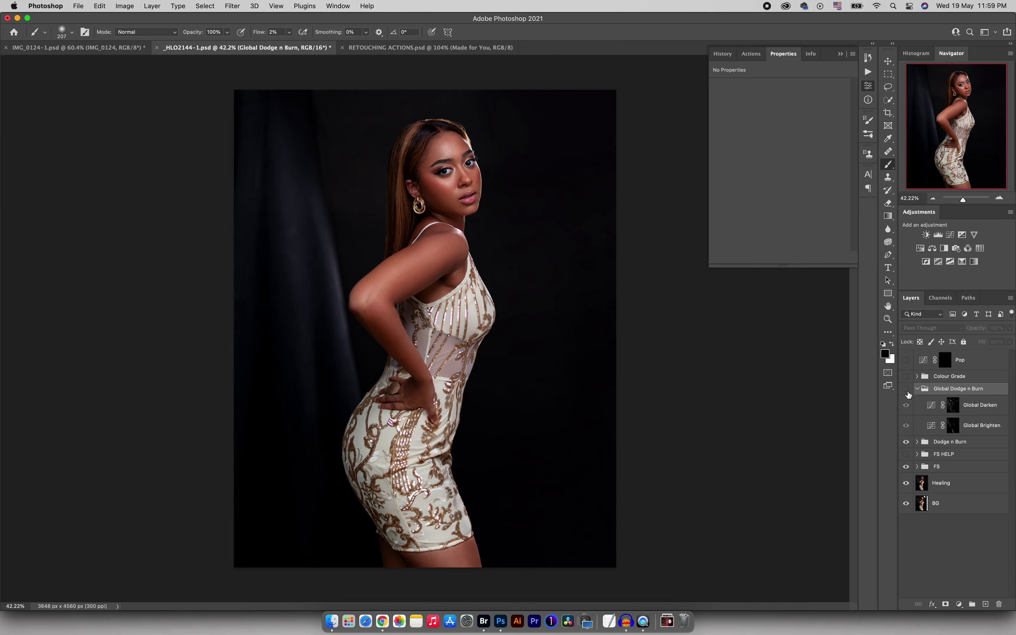
{"action": "left_click", "coordinate": [906, 390]}
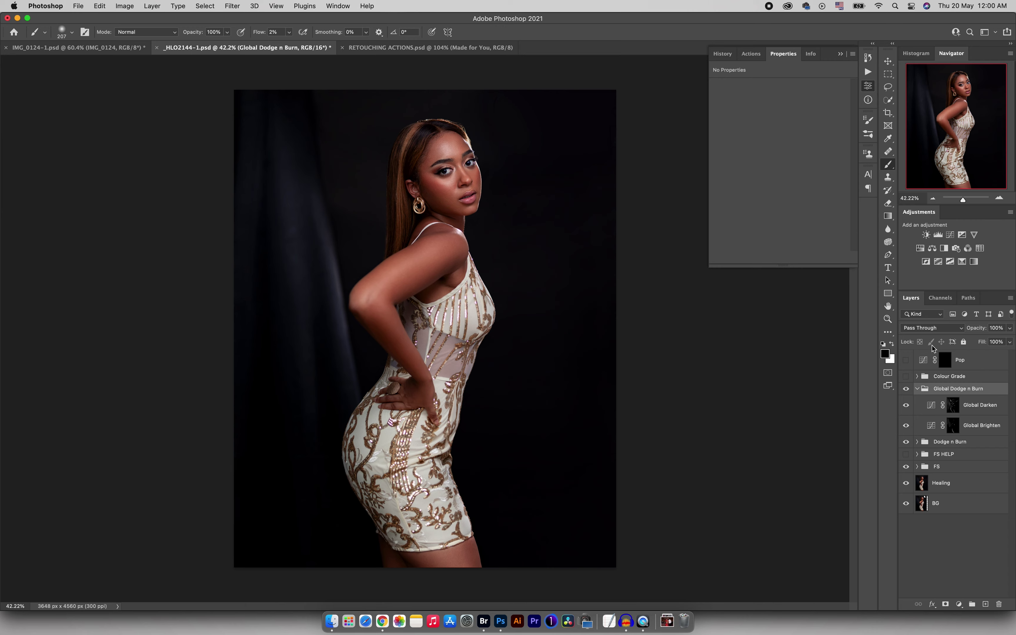
Step: Collapse the Global Dodge n Burn group, and show and expand the Colour Grade group with its Color Lookup 1 settings open
{"action": "left_click", "coordinate": [939, 377]}
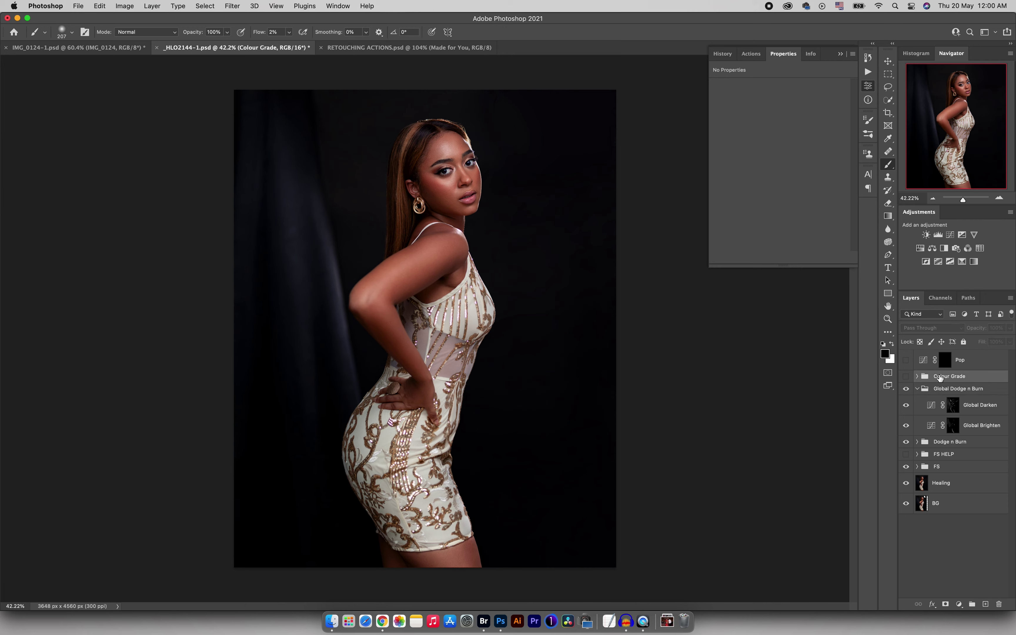
{"action": "left_click", "coordinate": [918, 389]}
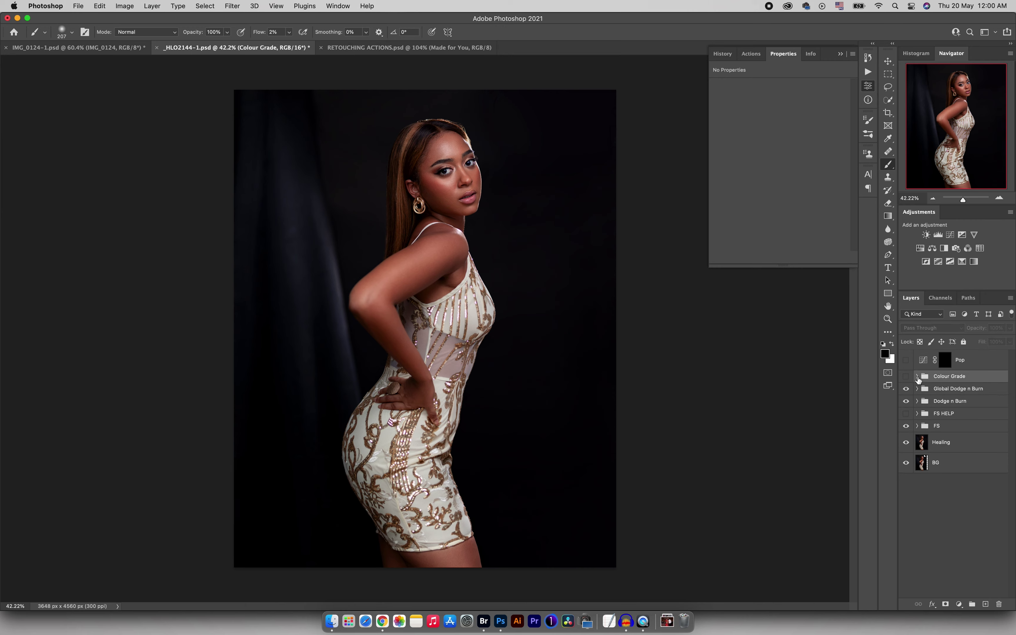
{"action": "left_click", "coordinate": [918, 376]}
{"action": "left_click", "coordinate": [906, 376]}
{"action": "left_click", "coordinate": [931, 432]}
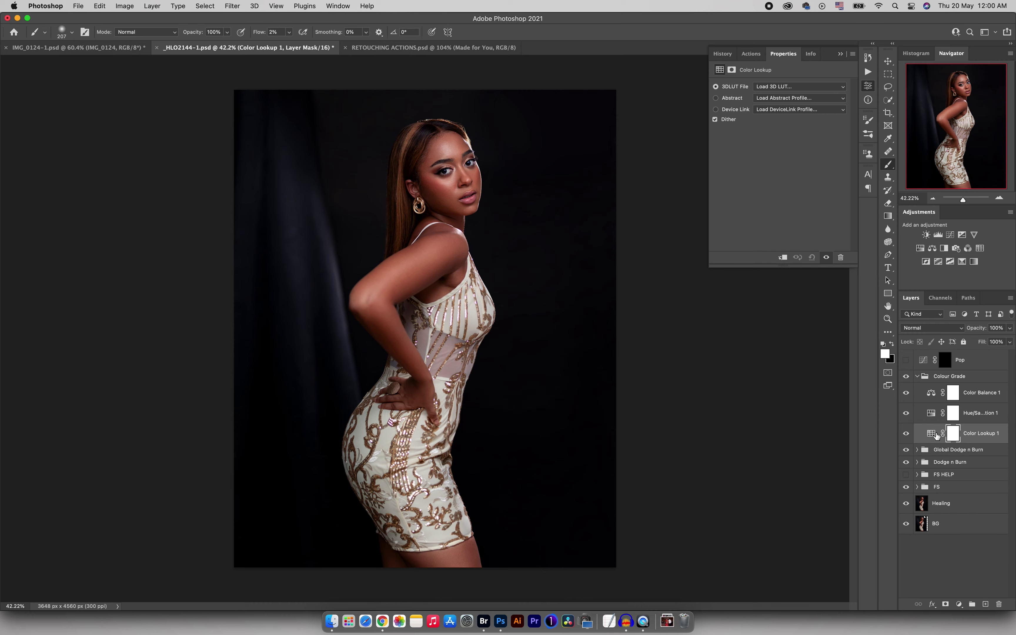
{"action": "left_click", "coordinate": [931, 434]}
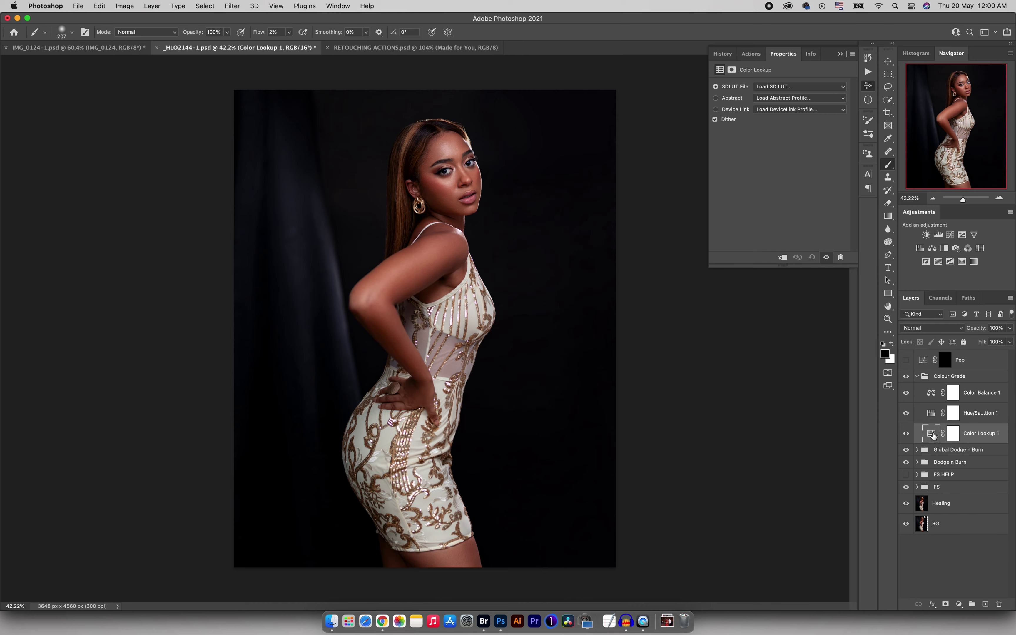
Step: Try the Phade Punch, Pherly Muted, Phire Gold, Phlami and Phlozilla 3D LUTs on the Color Lookup 1 layer
{"action": "left_click", "coordinate": [770, 87]}
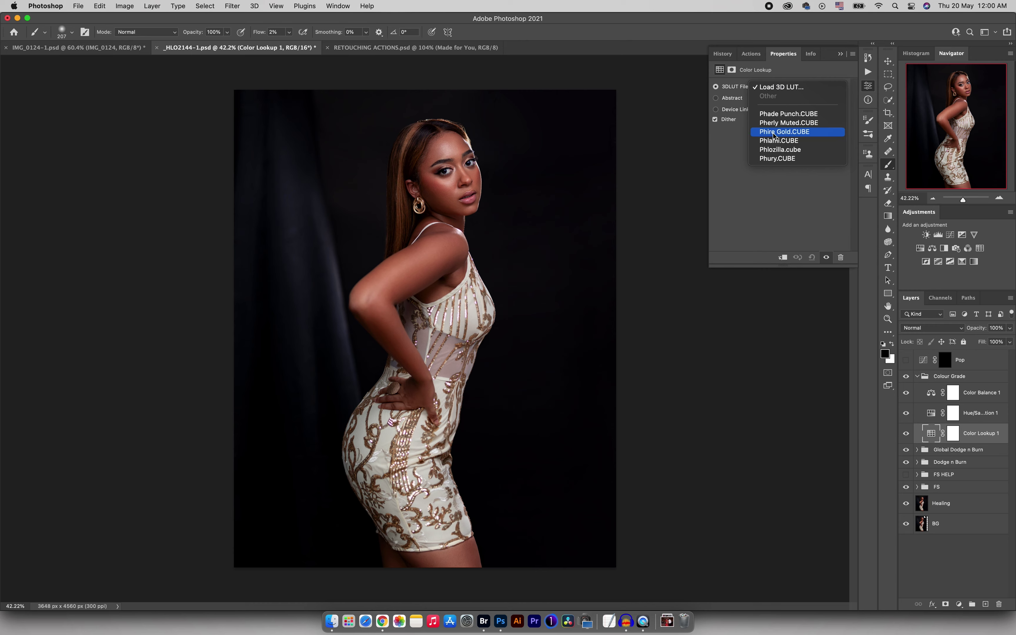
{"action": "left_click", "coordinate": [773, 115]}
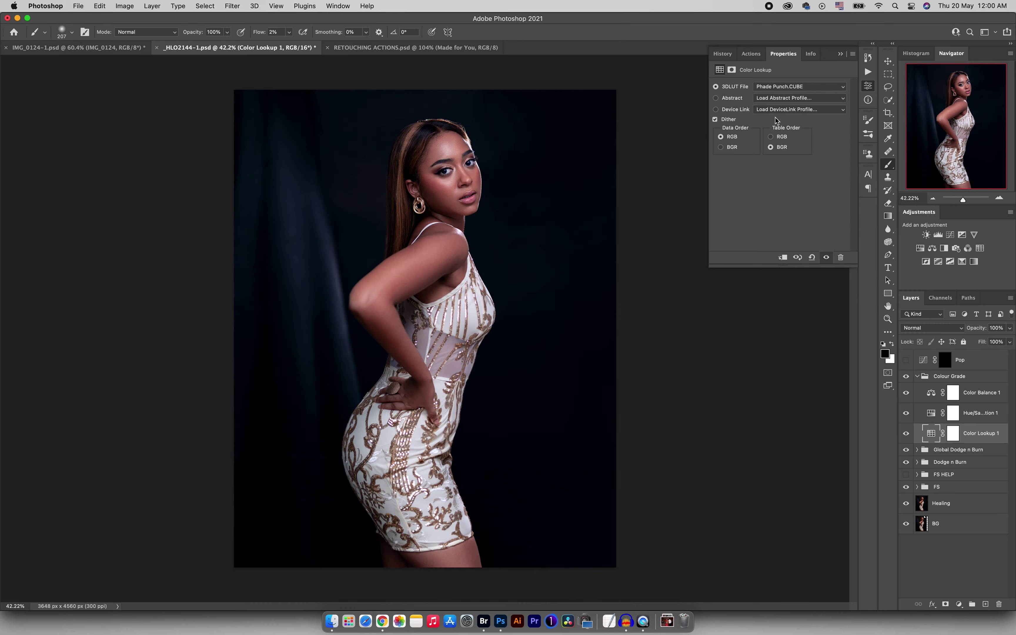
{"action": "left_click", "coordinate": [774, 87]}
{"action": "left_click", "coordinate": [772, 97]}
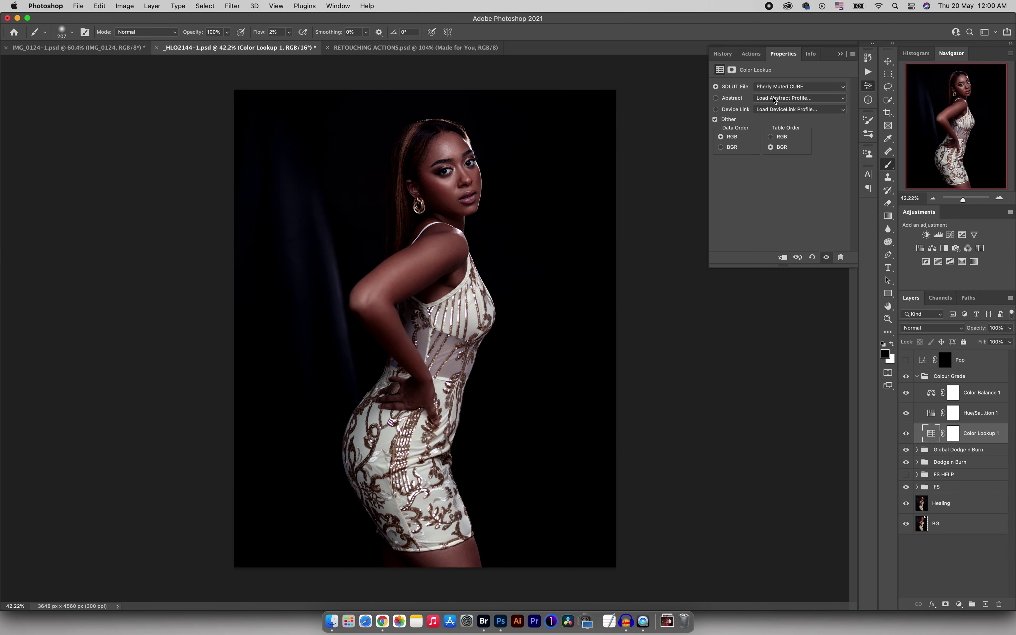
{"action": "left_click", "coordinate": [780, 88]}
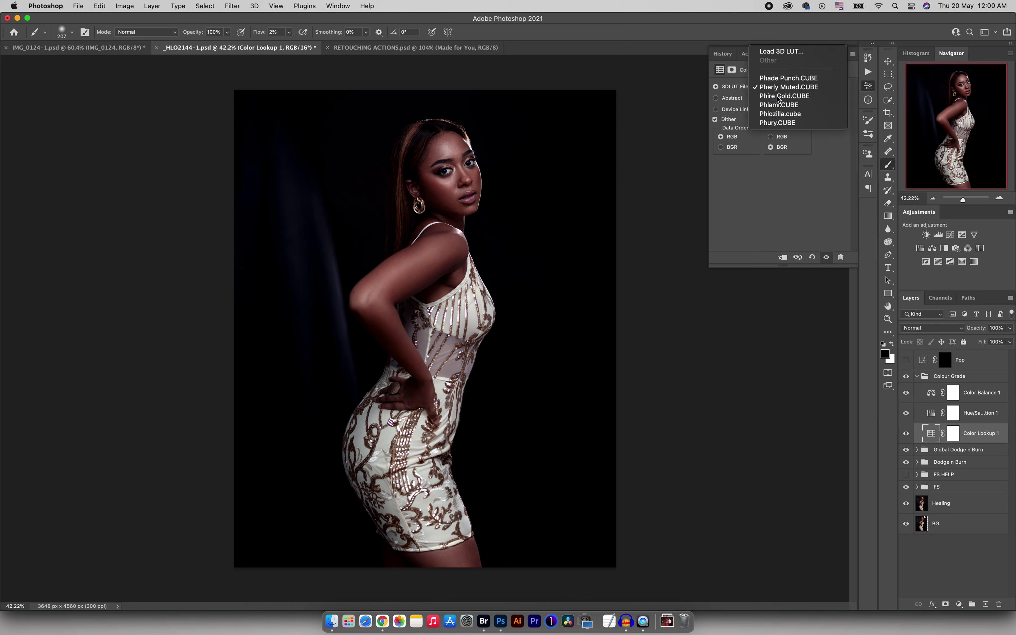
{"action": "left_click", "coordinate": [776, 96]}
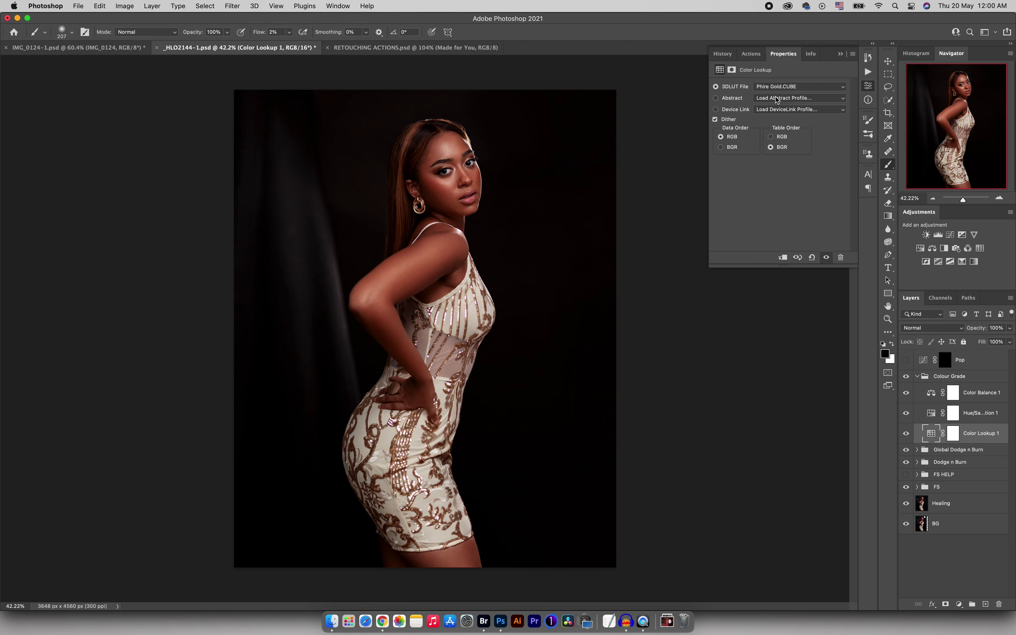
{"action": "left_click", "coordinate": [779, 89]}
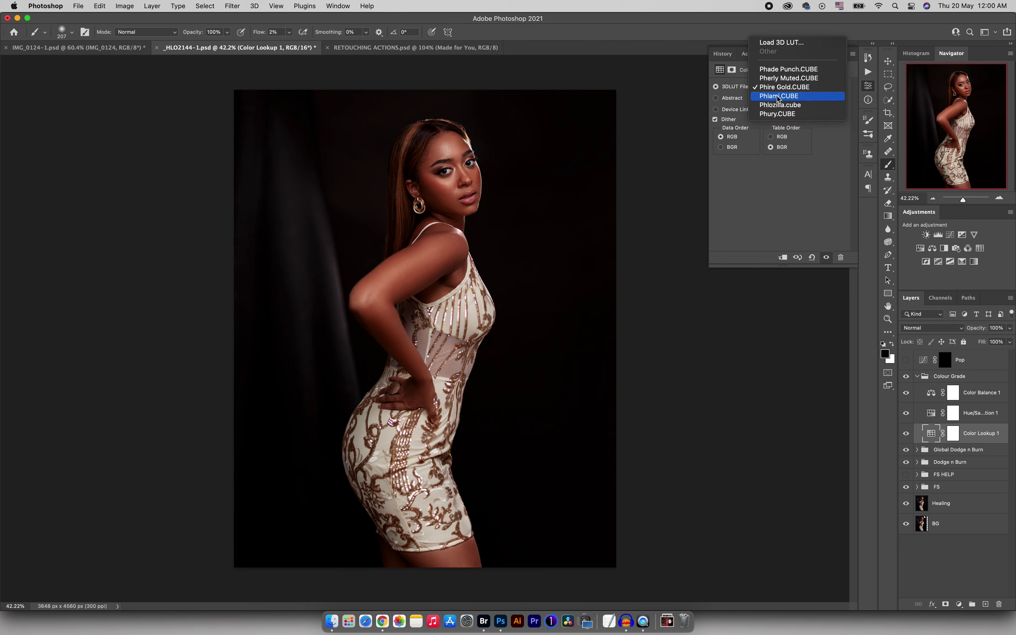
{"action": "left_click", "coordinate": [777, 96]}
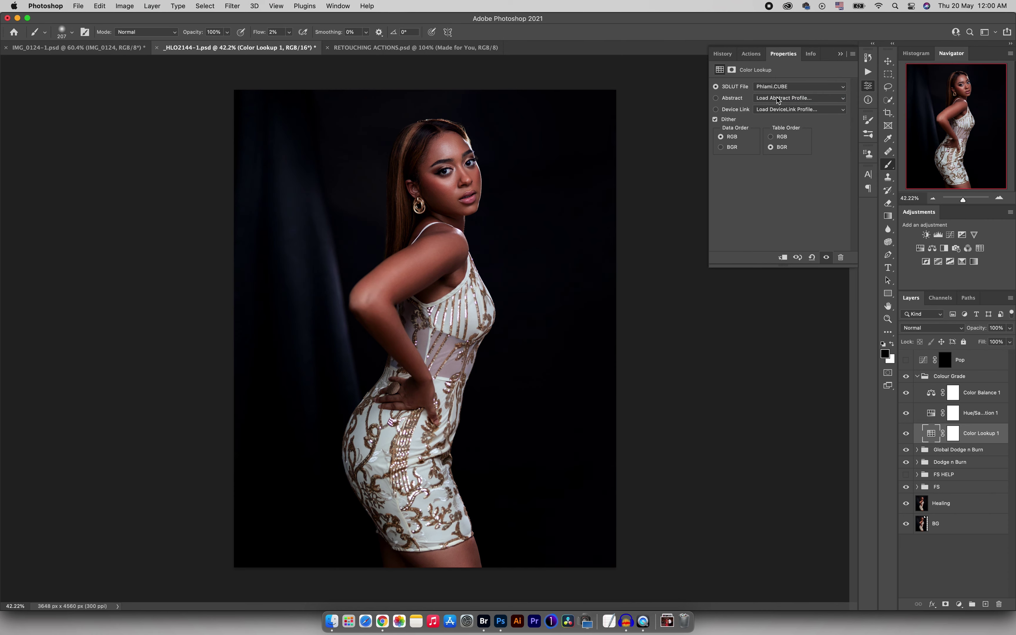
{"action": "left_click", "coordinate": [778, 86]}
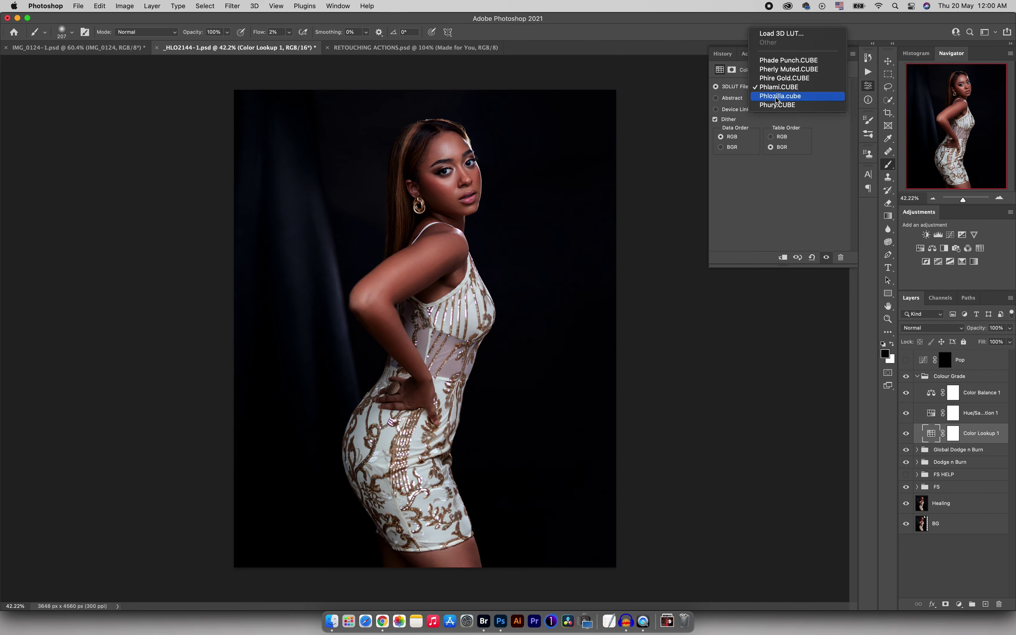
{"action": "left_click", "coordinate": [777, 97]}
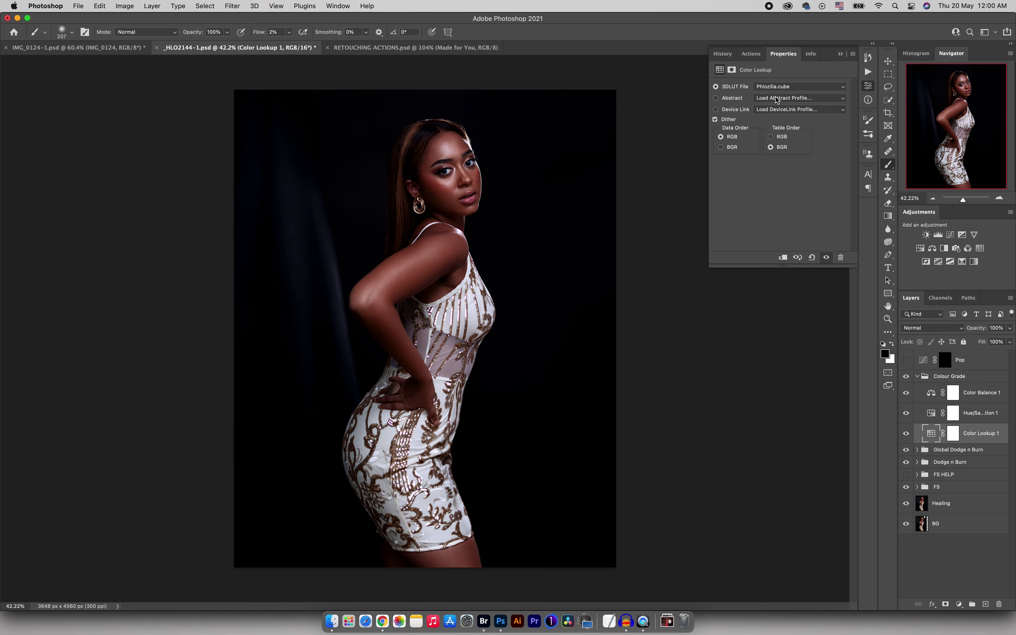
Step: Apply the Phury.CUBE LUT to Color Lookup 1 at 39% layer opacity, comparing the portrait with and without it
{"action": "left_click", "coordinate": [777, 88]}
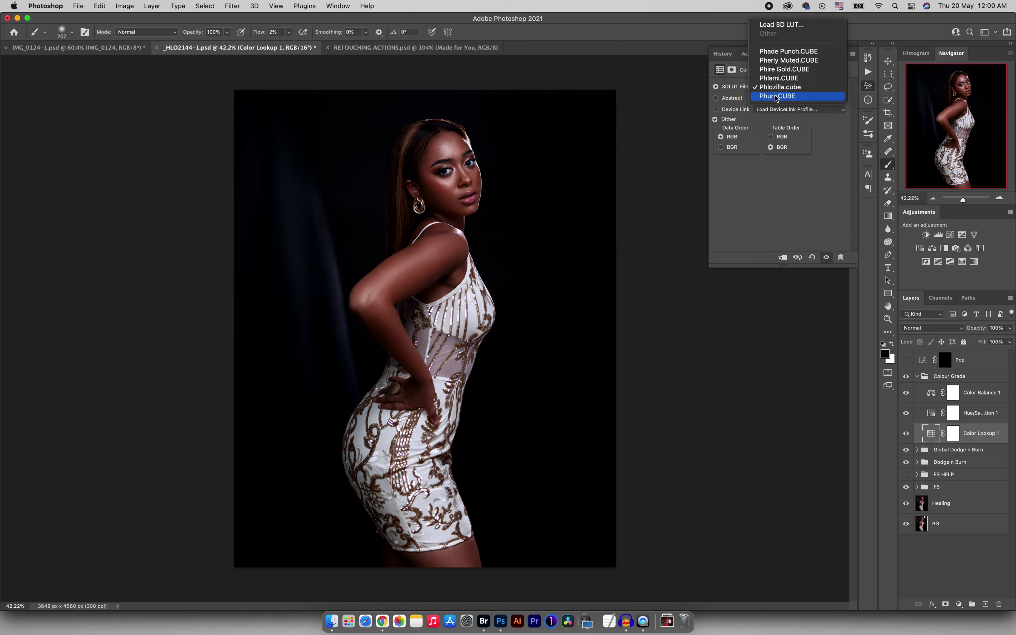
{"action": "left_click", "coordinate": [774, 95]}
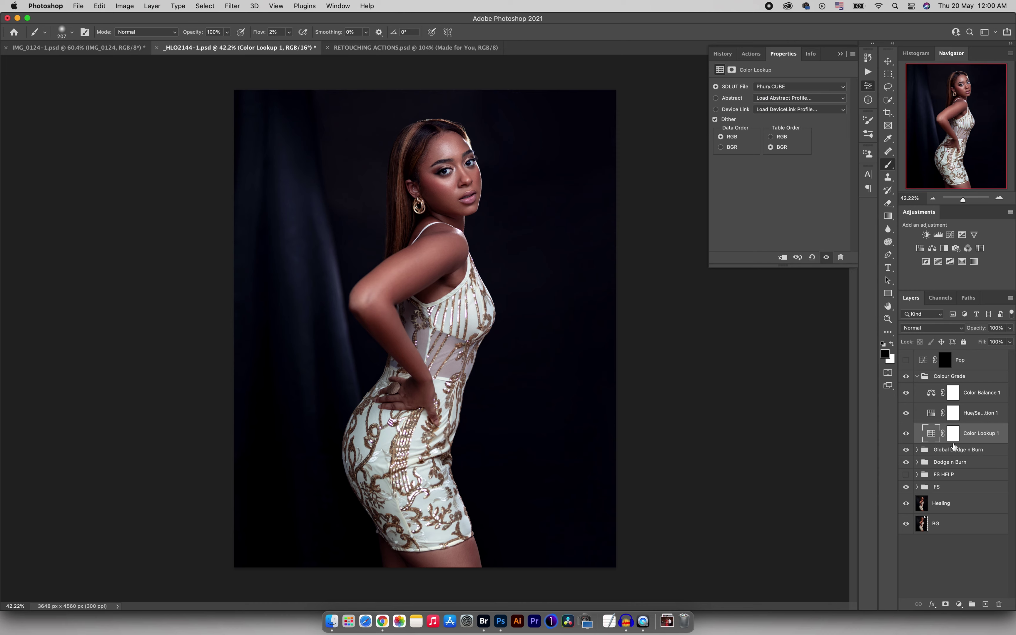
{"action": "left_click", "coordinate": [907, 435]}
{"action": "left_click", "coordinate": [907, 435]}
{"action": "left_click_drag", "start_coordinate": [977, 332], "coordinate": [950, 338]}
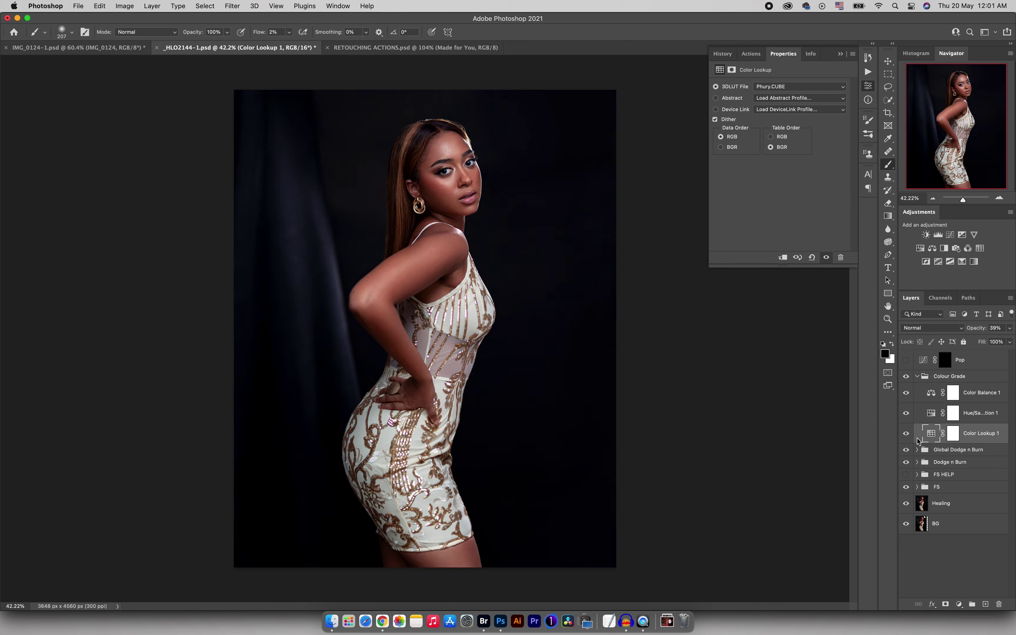
{"action": "left_click", "coordinate": [907, 434]}
{"action": "left_click", "coordinate": [907, 437]}
Step: On the Hue/Saturation 1 layer, set the Reds hue to -1 and fine-tune their saturation and lightness
{"action": "left_click", "coordinate": [931, 415]}
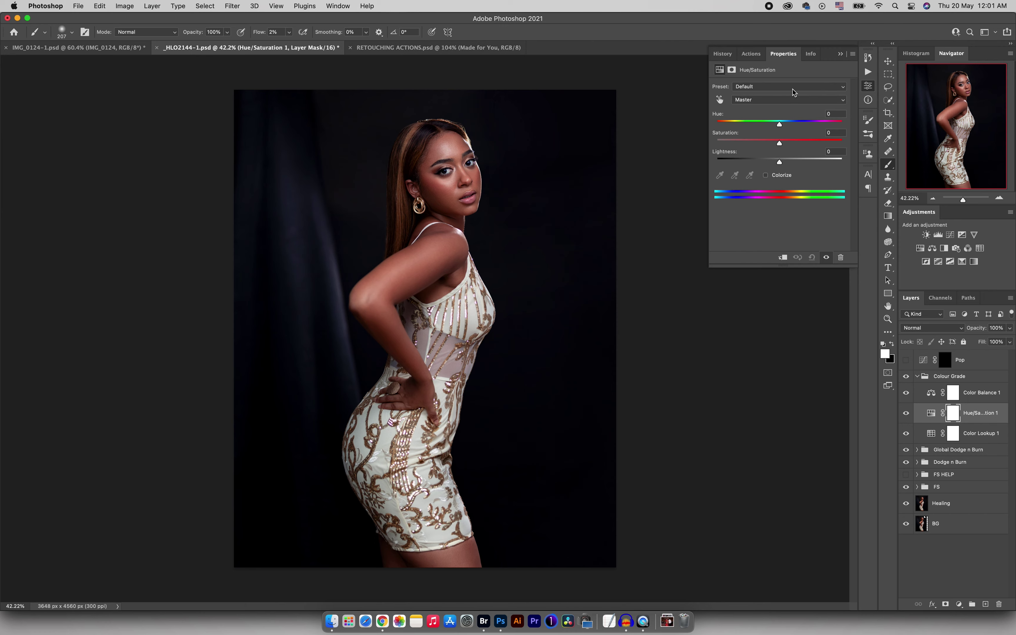
{"action": "left_click", "coordinate": [769, 101]}
{"action": "left_click", "coordinate": [761, 110]}
{"action": "mouse_move", "coordinate": [778, 125]}
{"action": "left_mouse_down"}
{"action": "mouse_move", "coordinate": [767, 125]}
{"action": "mouse_move", "coordinate": [823, 126]}
{"action": "mouse_move", "coordinate": [732, 133]}
{"action": "mouse_move", "coordinate": [788, 133]}
{"action": "mouse_move", "coordinate": [779, 137]}
{"action": "left_mouse_up"}
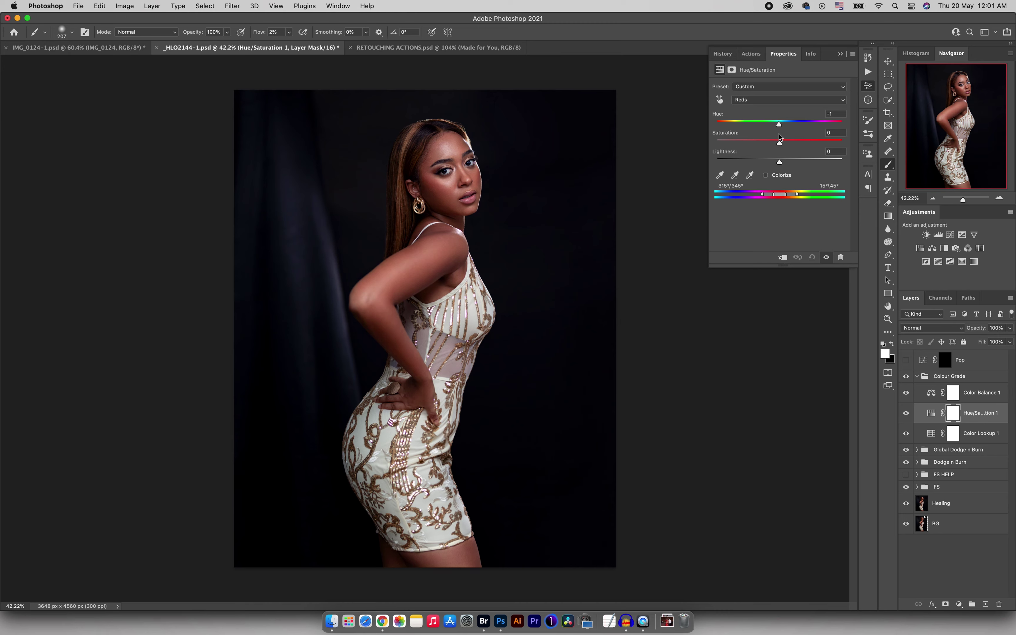
{"action": "left_click_drag", "start_coordinate": [778, 134], "coordinate": [776, 164]}
Step: Set the Yellows of the Hue/Saturation 1 layer to hue +5, saturation -4 and lightness -7
{"action": "left_click", "coordinate": [755, 101]}
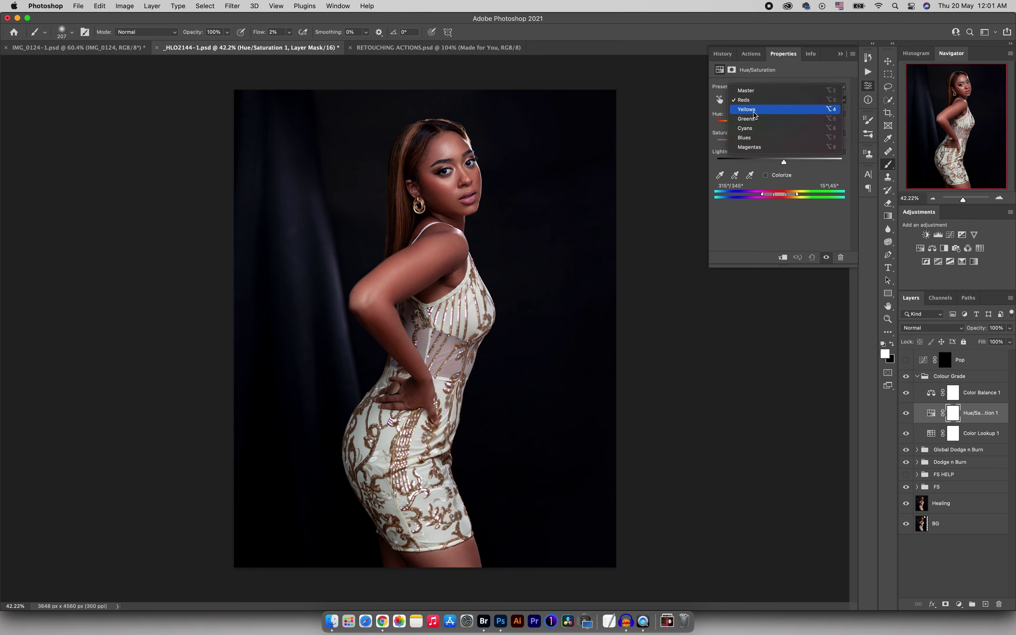
{"action": "left_click", "coordinate": [751, 111]}
{"action": "mouse_move", "coordinate": [780, 125]}
{"action": "left_mouse_down"}
{"action": "mouse_move", "coordinate": [757, 126]}
{"action": "mouse_move", "coordinate": [794, 125]}
{"action": "mouse_move", "coordinate": [783, 125]}
{"action": "left_mouse_up"}
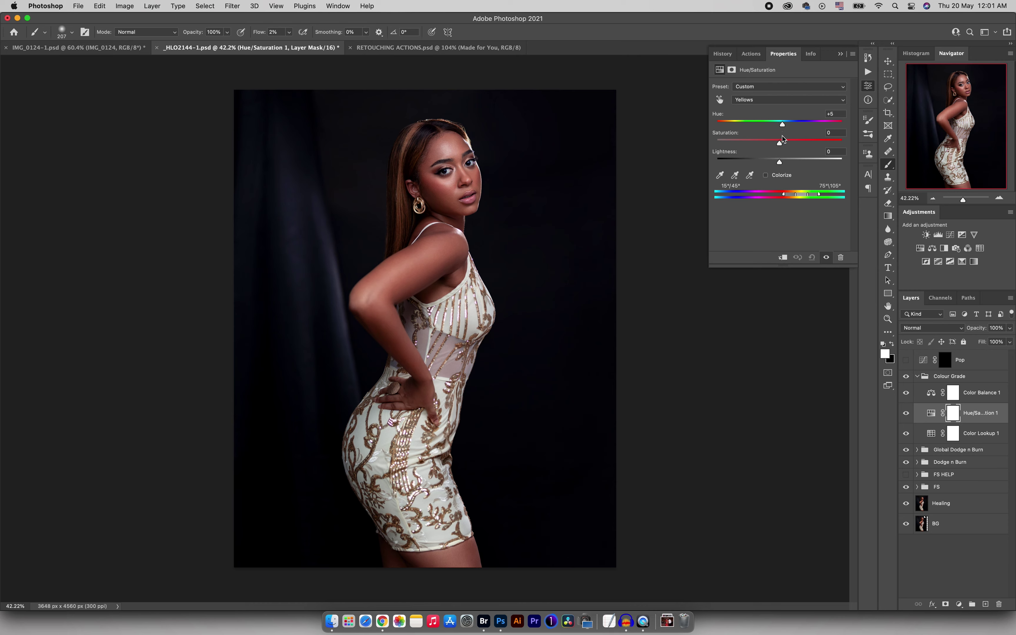
{"action": "left_click_drag", "start_coordinate": [780, 144], "coordinate": [778, 147]}
{"action": "left_click_drag", "start_coordinate": [774, 162], "coordinate": [775, 162]}
{"action": "left_click", "coordinate": [764, 100]}
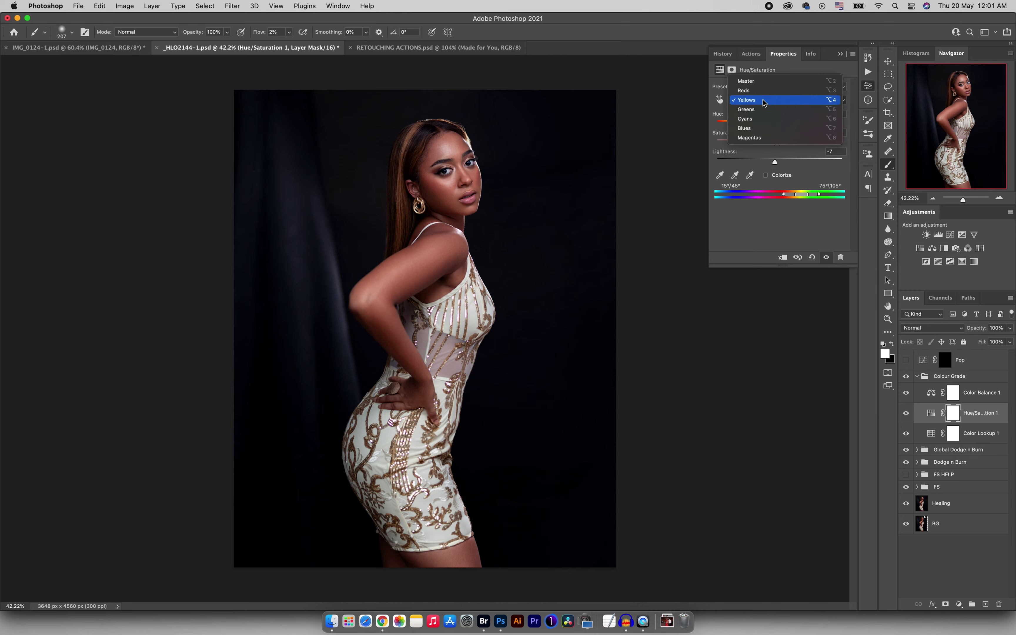
{"action": "left_click", "coordinate": [763, 100]}
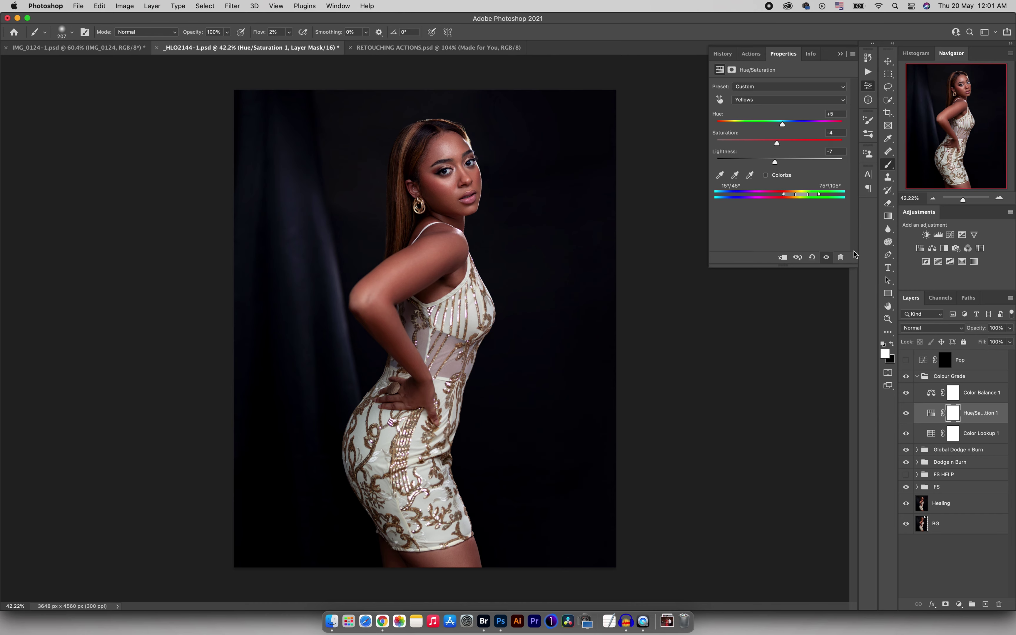
Step: Fine-tune the cyan-red, magenta-green and yellow-blue balance of the midtones on the Color Balance 1 layer
{"action": "left_click", "coordinate": [931, 395]}
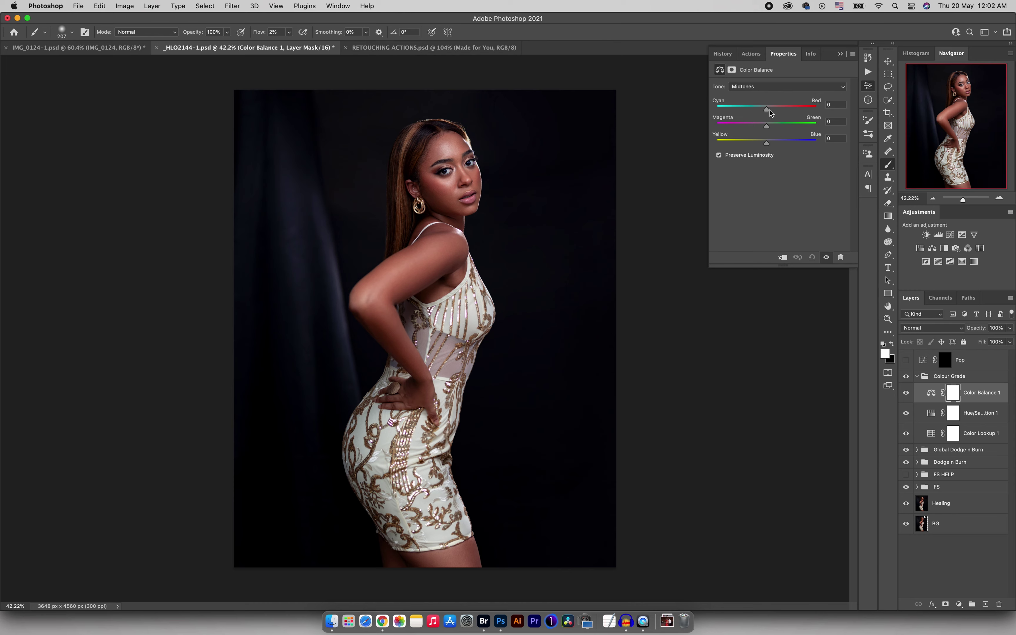
{"action": "left_click_drag", "start_coordinate": [766, 109], "coordinate": [769, 110]}
{"action": "left_click_drag", "start_coordinate": [767, 125], "coordinate": [767, 129]}
{"action": "left_click_drag", "start_coordinate": [766, 142], "coordinate": [769, 144]}
Step: Set the Color Balance 1 highlights to +2 cyan-red, +3 magenta-green and -8 yellow-blue
{"action": "left_click", "coordinate": [760, 87]}
{"action": "left_click", "coordinate": [756, 97]}
{"action": "left_click_drag", "start_coordinate": [774, 144], "coordinate": [768, 109]}
{"action": "left_click_drag", "start_coordinate": [768, 126], "coordinate": [767, 126]}
Step: Set the Color Balance 1 shadows to -2 cyan-red, +2 magenta-green and +3 yellow-blue
{"action": "left_click", "coordinate": [759, 86]}
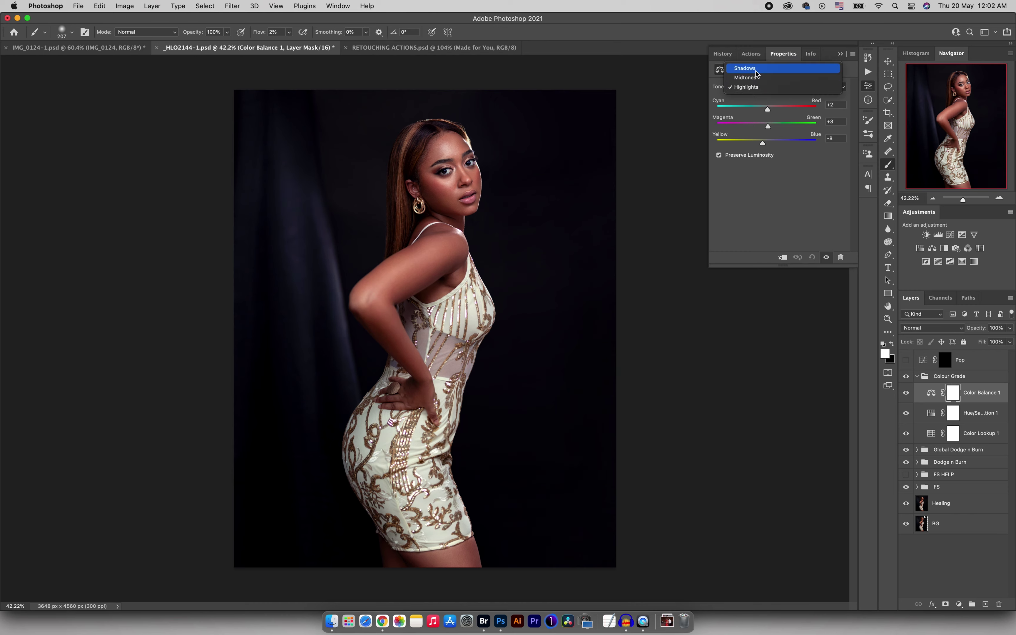
{"action": "left_click", "coordinate": [751, 67]}
{"action": "left_click_drag", "start_coordinate": [768, 145], "coordinate": [770, 144]}
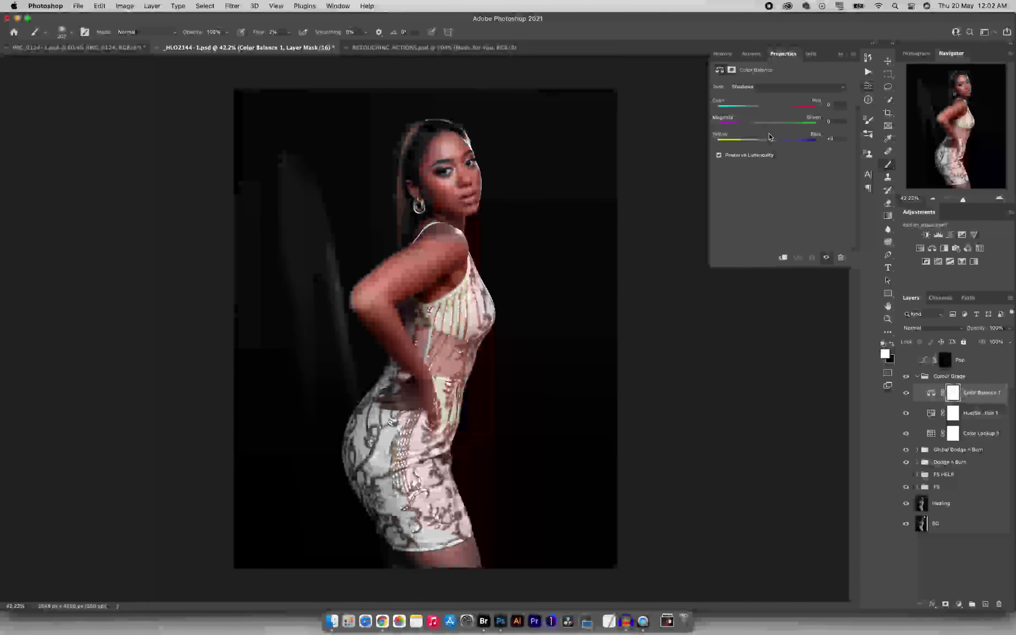
{"action": "left_click_drag", "start_coordinate": [767, 108], "coordinate": [764, 112]}
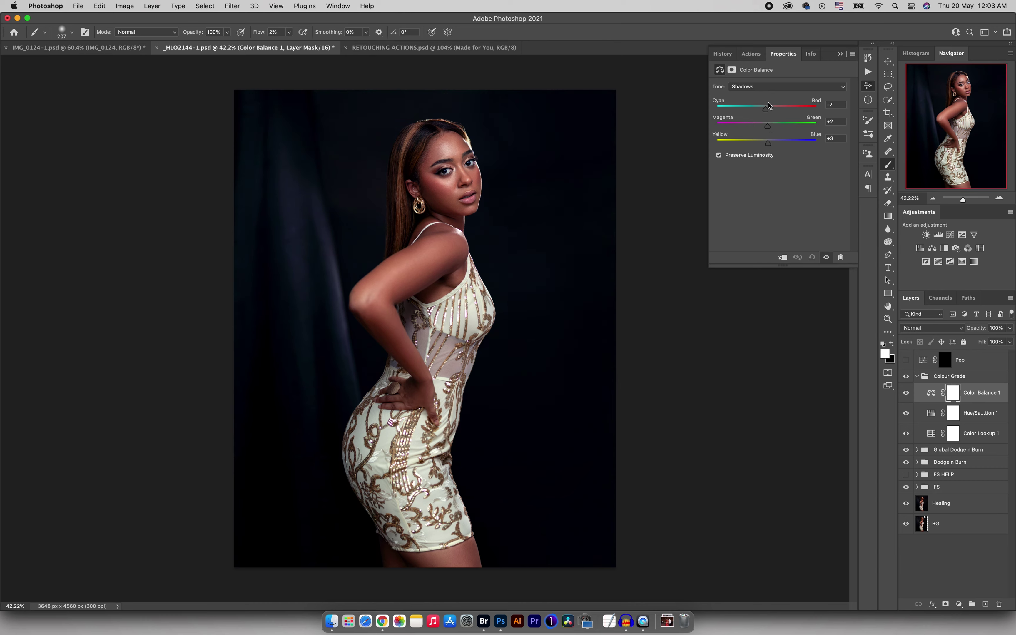
Step: Compare the portrait with and without the Color Balance 1 layer and the whole Colour Grade group
{"action": "left_click", "coordinate": [826, 258]}
{"action": "left_click", "coordinate": [825, 258]}
{"action": "left_click", "coordinate": [906, 377]}
{"action": "left_click", "coordinate": [907, 377]}
Step: Collapse the Colour Grade group and reduce its opacity to 64%, comparing the portrait with and without it
{"action": "left_click", "coordinate": [920, 377]}
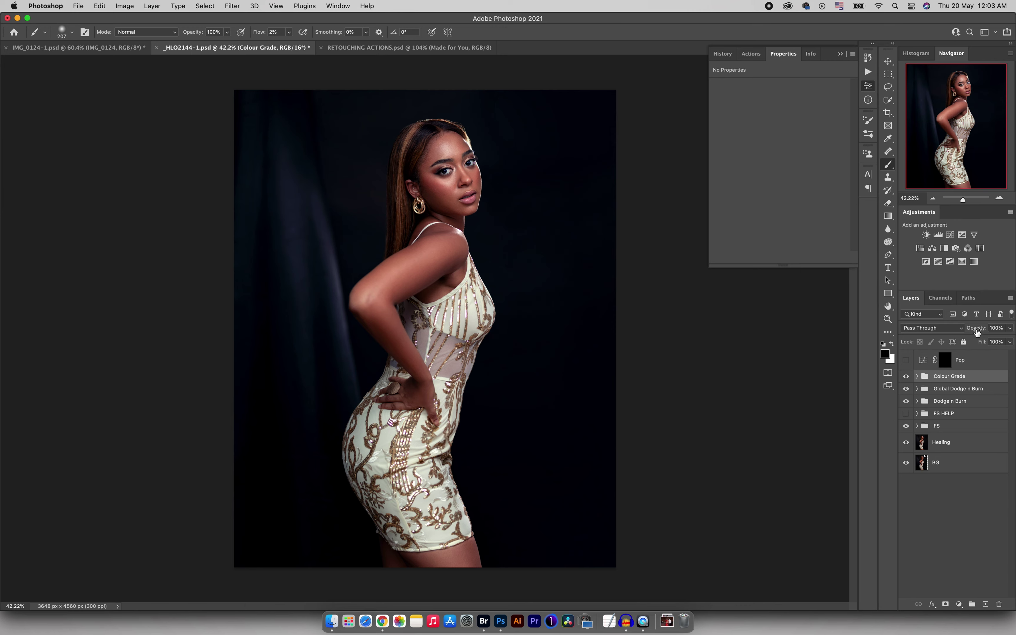
{"action": "left_click_drag", "start_coordinate": [978, 333], "coordinate": [966, 331]}
{"action": "left_click", "coordinate": [906, 377]}
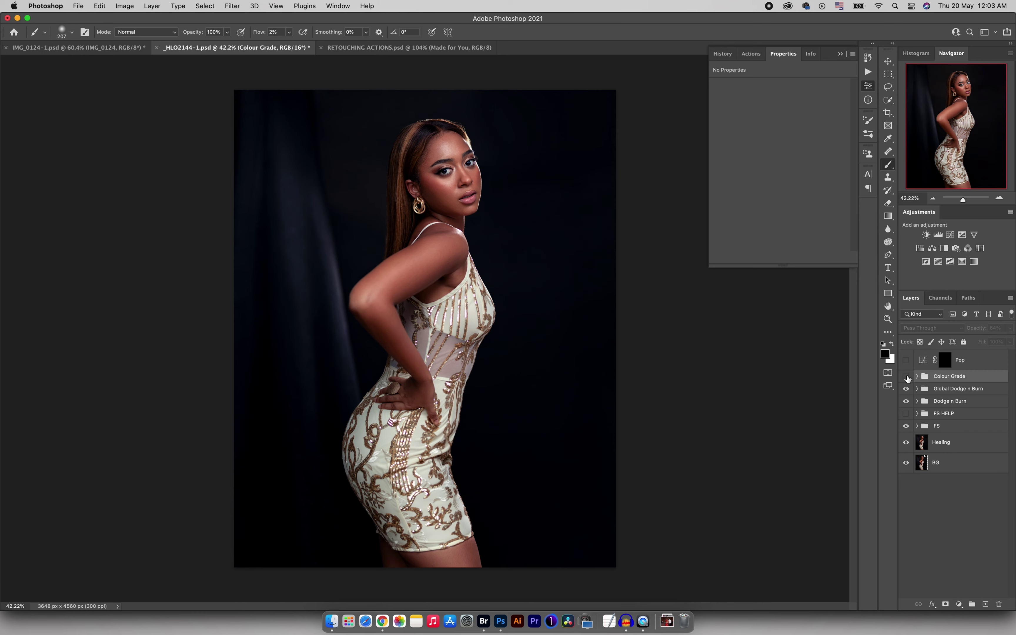
{"action": "left_click", "coordinate": [906, 377]}
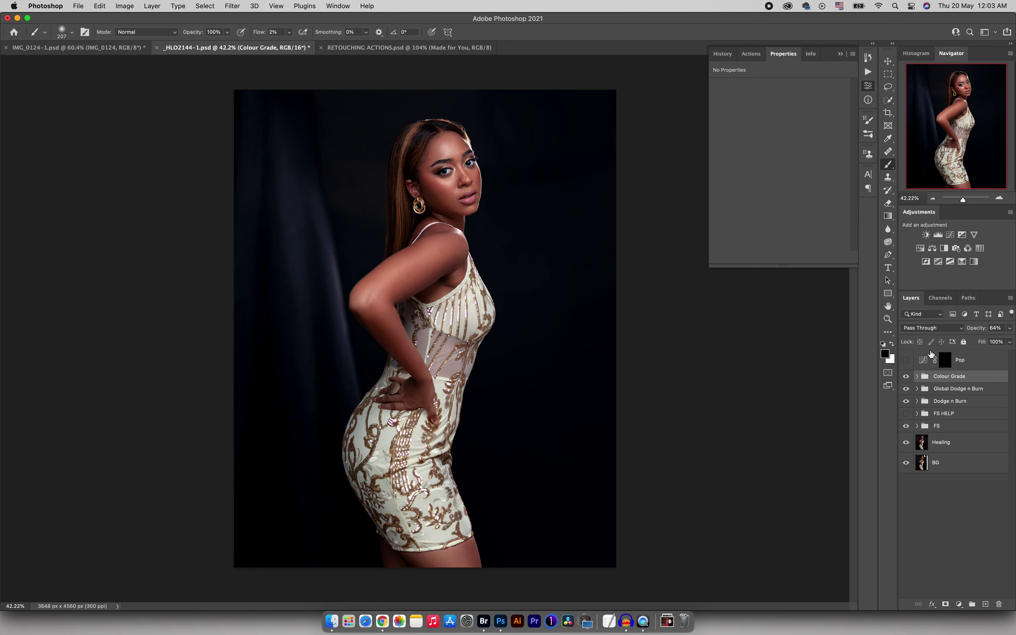
Step: Show the Pop layer and invert its black mask to white to apply the effect to the whole image
{"action": "left_click", "coordinate": [906, 361]}
{"action": "left_click", "coordinate": [944, 362]}
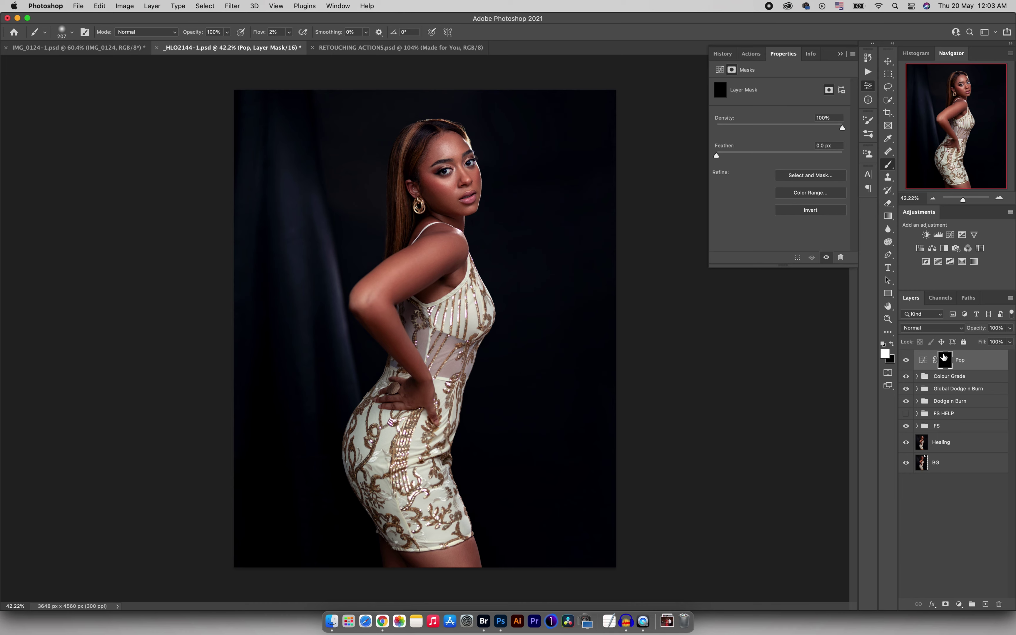
{"action": "key", "text": "super+i"}
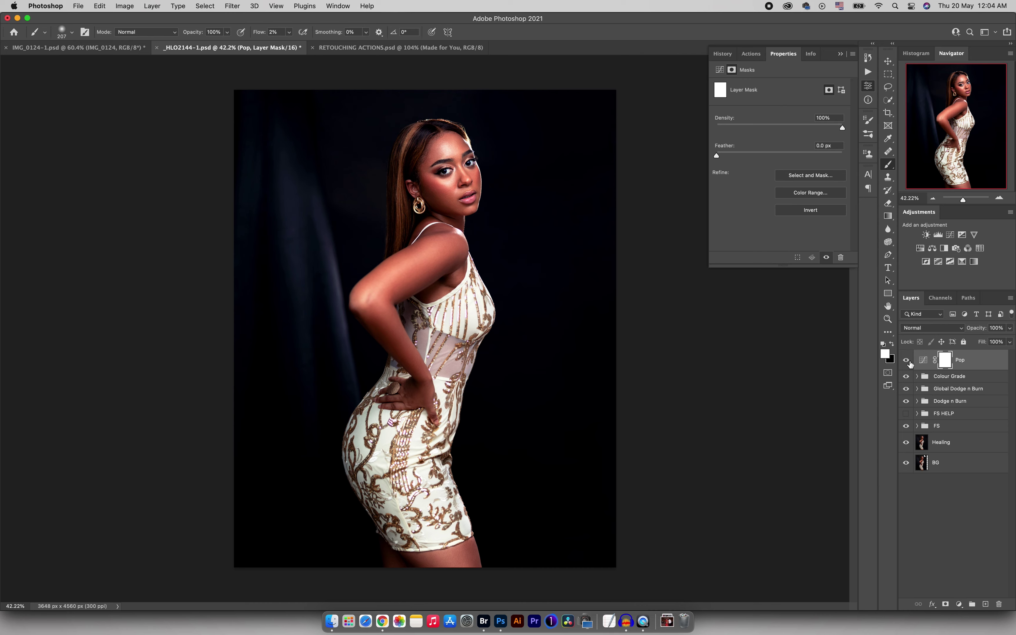
Step: Reduce the Pop layer's opacity to 49%, comparing the portrait with and without it
{"action": "left_click", "coordinate": [906, 360]}
{"action": "left_click", "coordinate": [906, 361]}
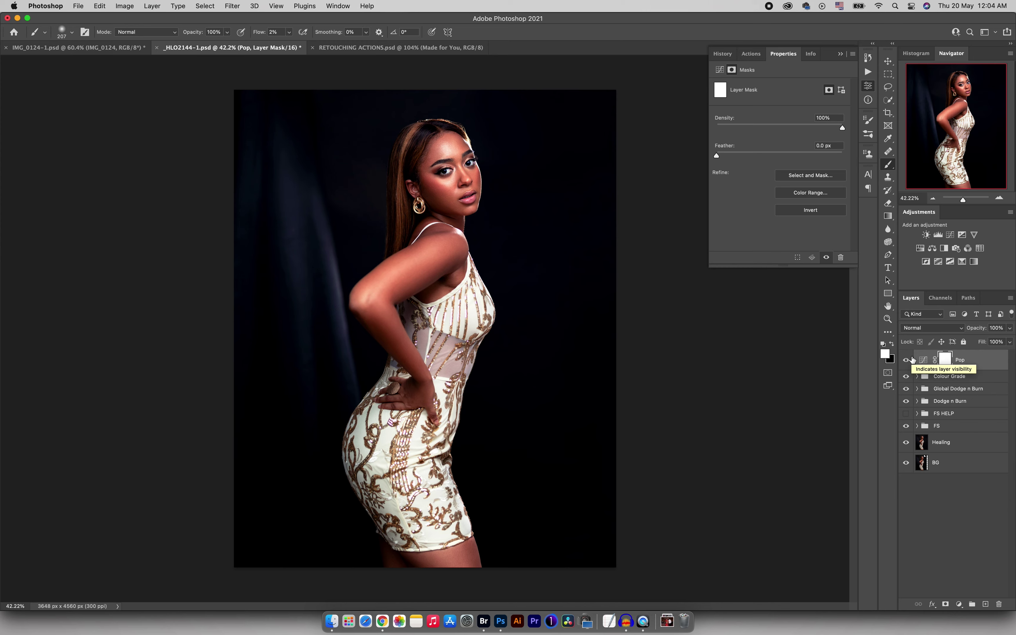
{"action": "left_click_drag", "start_coordinate": [975, 332], "coordinate": [951, 329]}
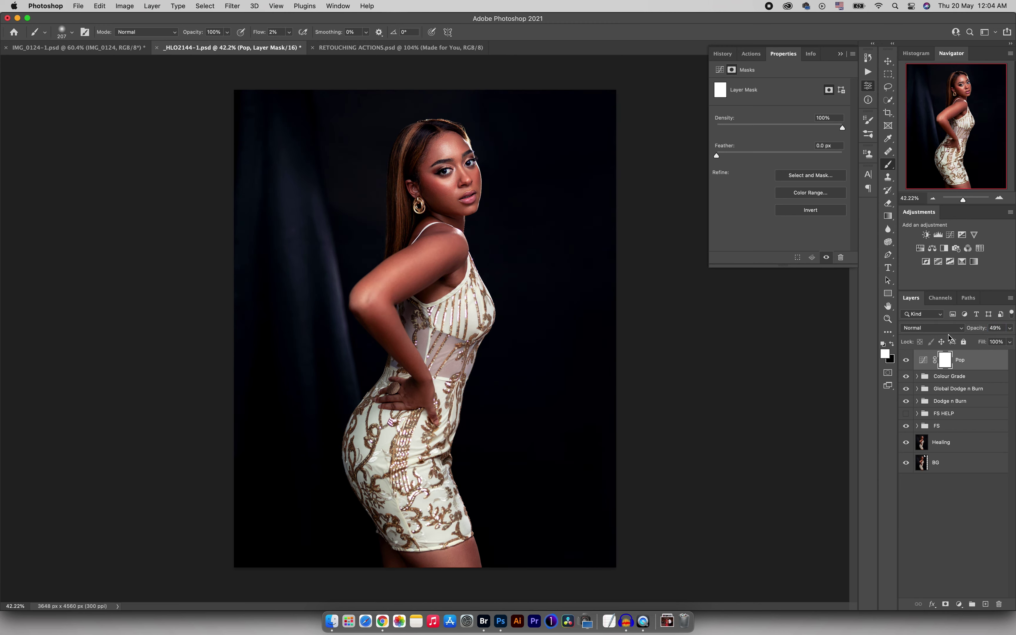
{"action": "left_click", "coordinate": [907, 362]}
{"action": "left_click", "coordinate": [906, 362]}
{"action": "left_click", "coordinate": [906, 362]}
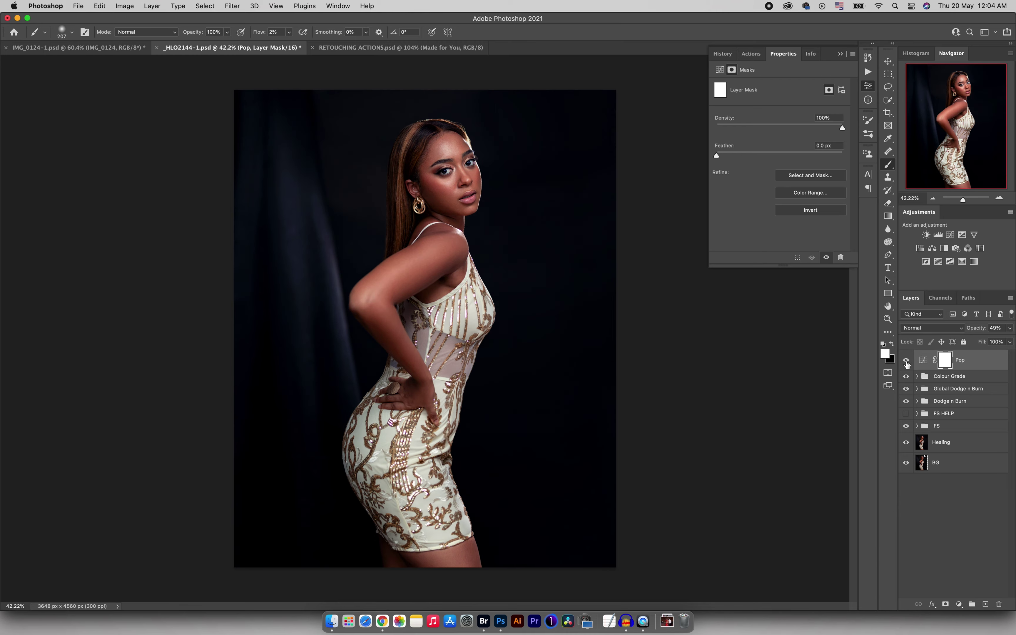
Step: Inspect the face and shoulder up close with and without the Pop layer, and return to the full portrait
{"action": "key", "text": "z"}
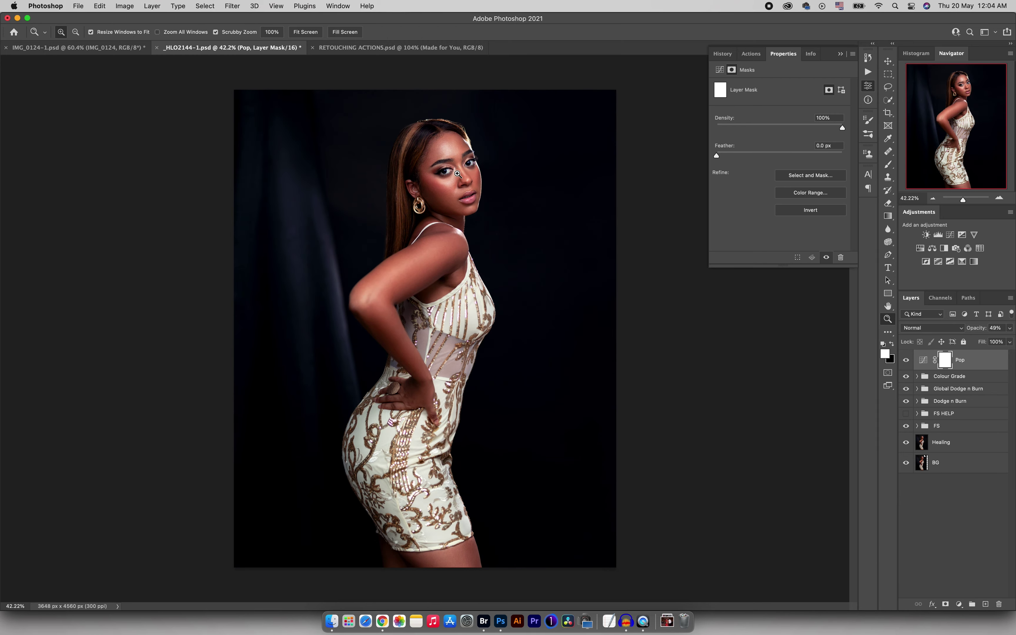
{"action": "left_click_drag", "start_coordinate": [456, 174], "coordinate": [498, 173]}
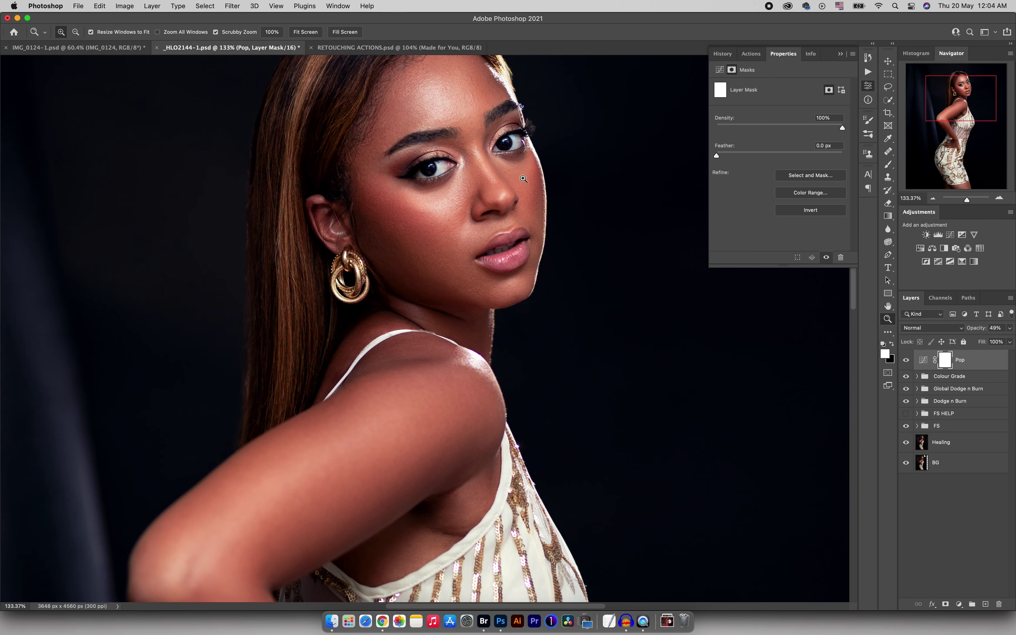
{"action": "left_click", "coordinate": [906, 362]}
{"action": "left_click", "coordinate": [906, 362]}
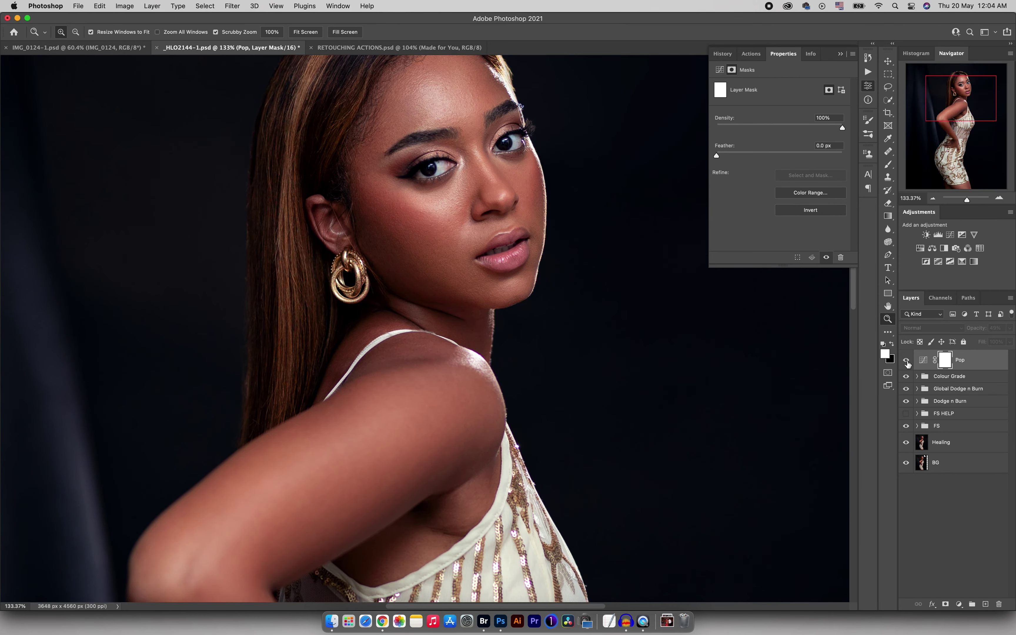
{"action": "left_click_drag", "start_coordinate": [489, 269], "coordinate": [451, 282]}
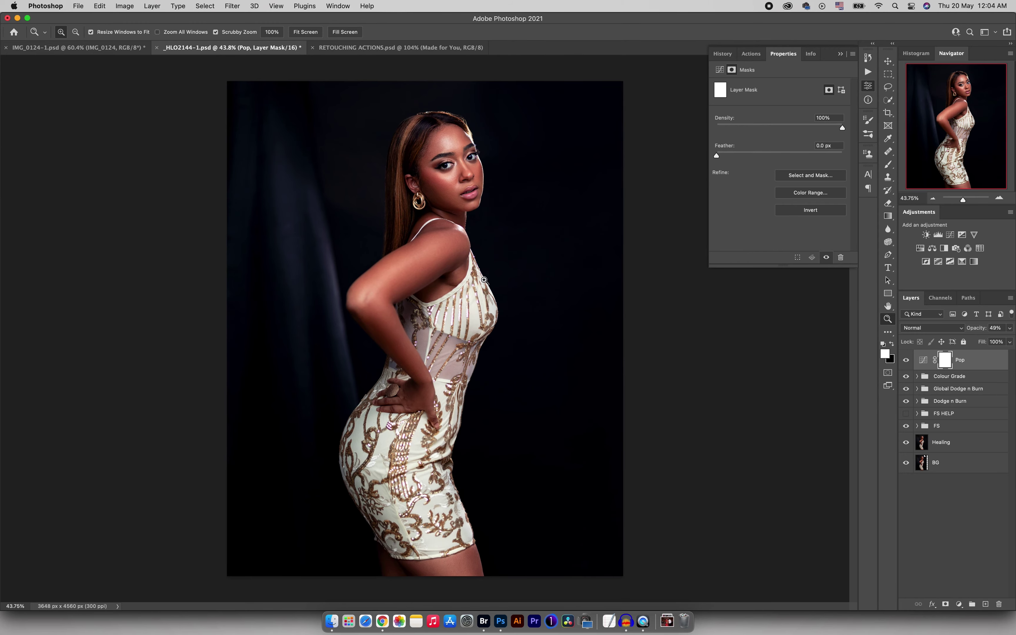
{"action": "left_click_drag", "start_coordinate": [491, 276], "coordinate": [480, 279]}
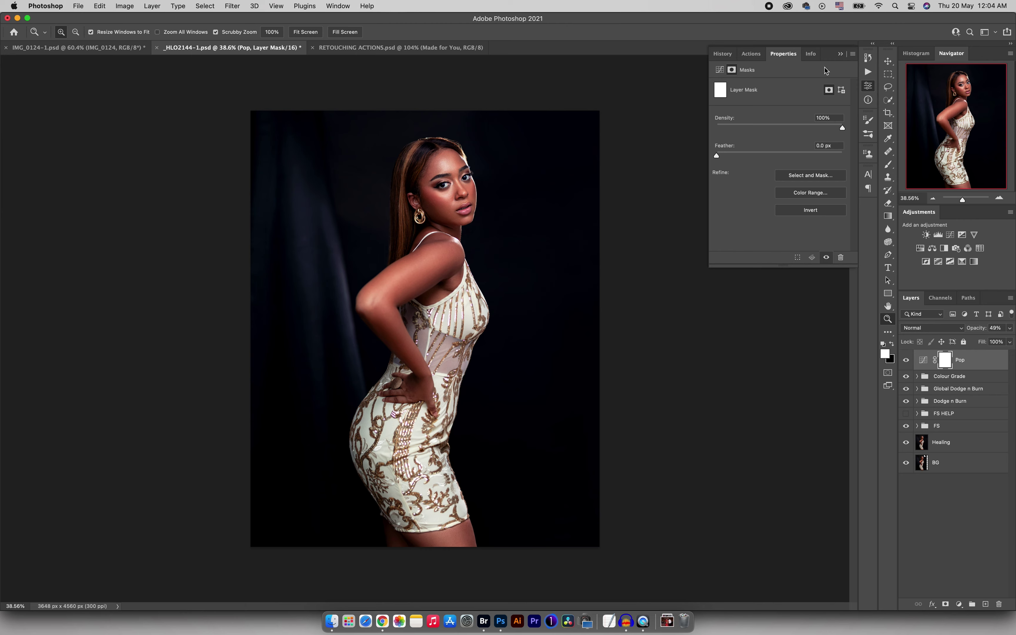
Step: Run the Dodge and Burn actions together from the Individual Actions set above the Pop layer
{"action": "left_click", "coordinate": [868, 72]}
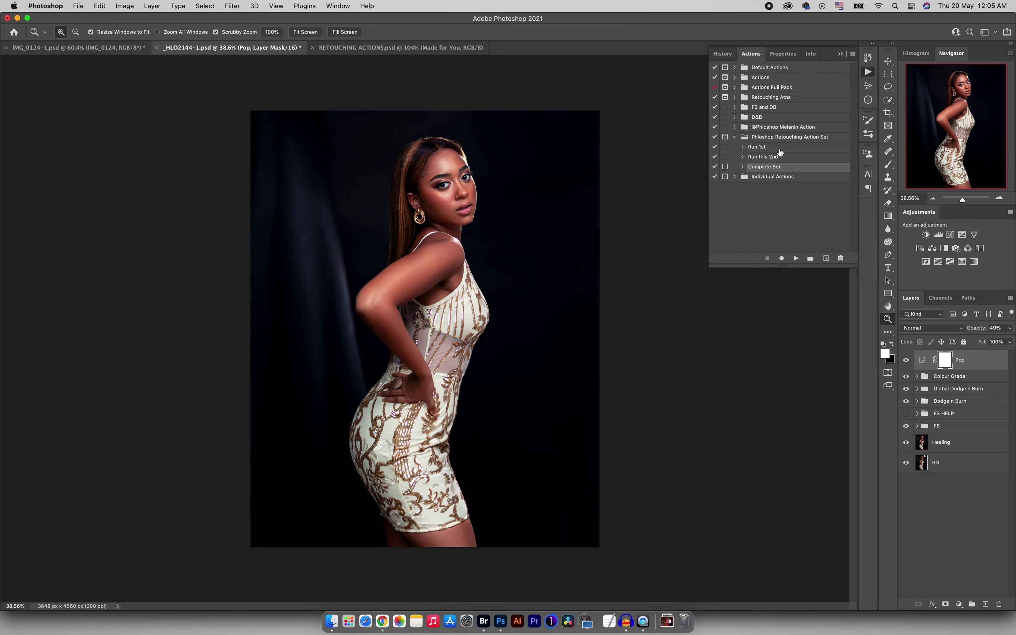
{"action": "left_click", "coordinate": [734, 177]}
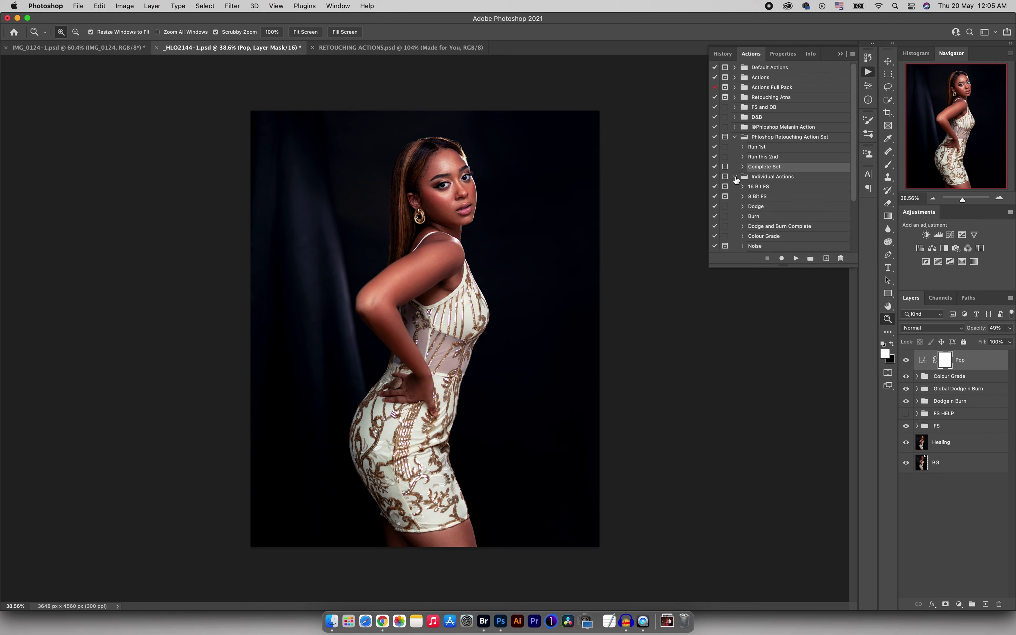
{"action": "left_click", "coordinate": [761, 217]}
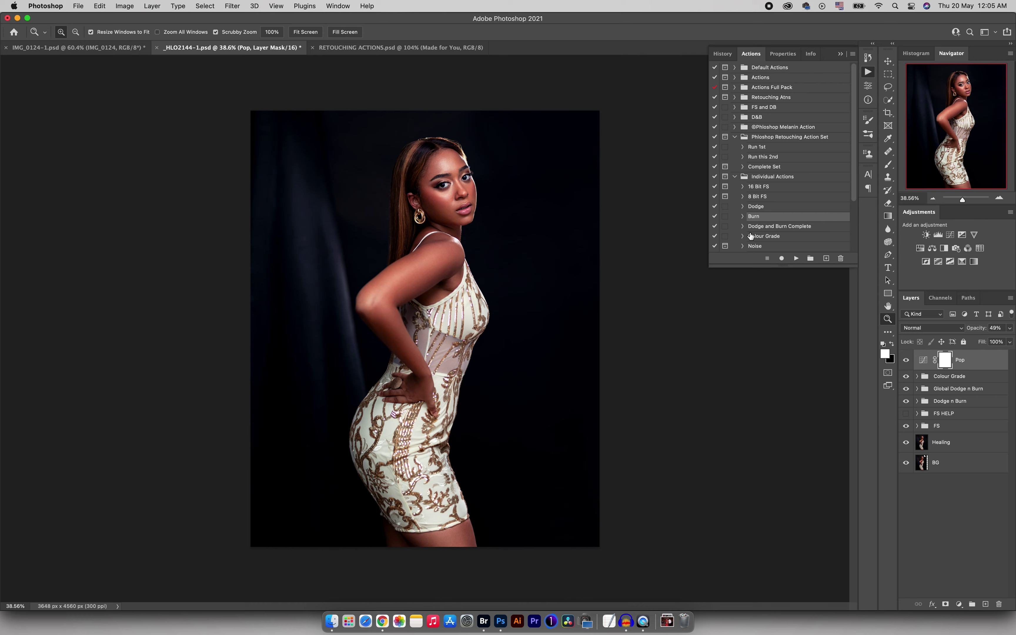
{"action": "left_click", "coordinate": [770, 209], "text": "shift"}
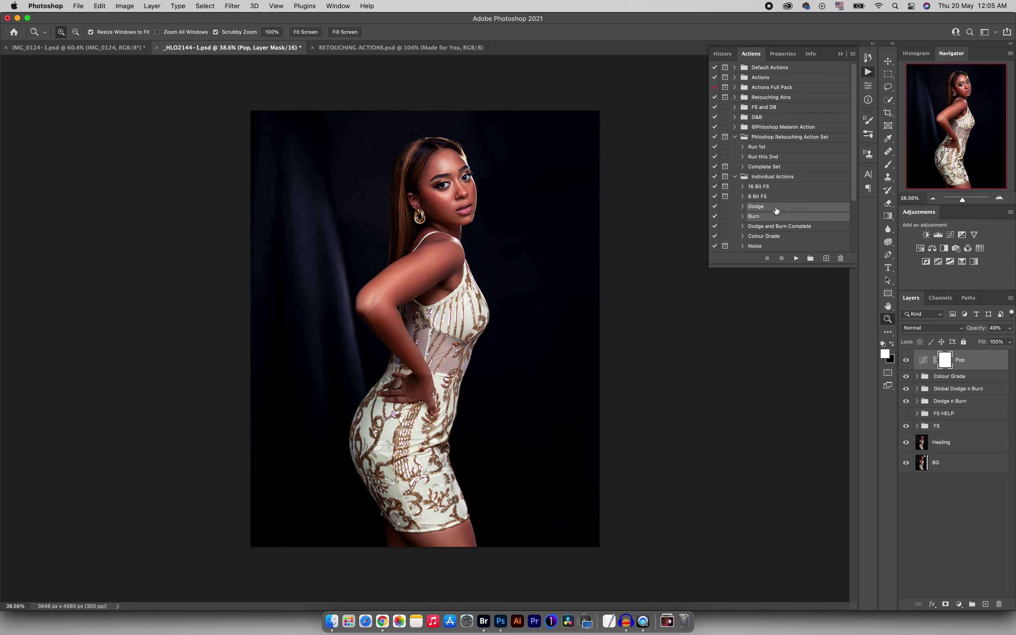
{"action": "left_click", "coordinate": [796, 258]}
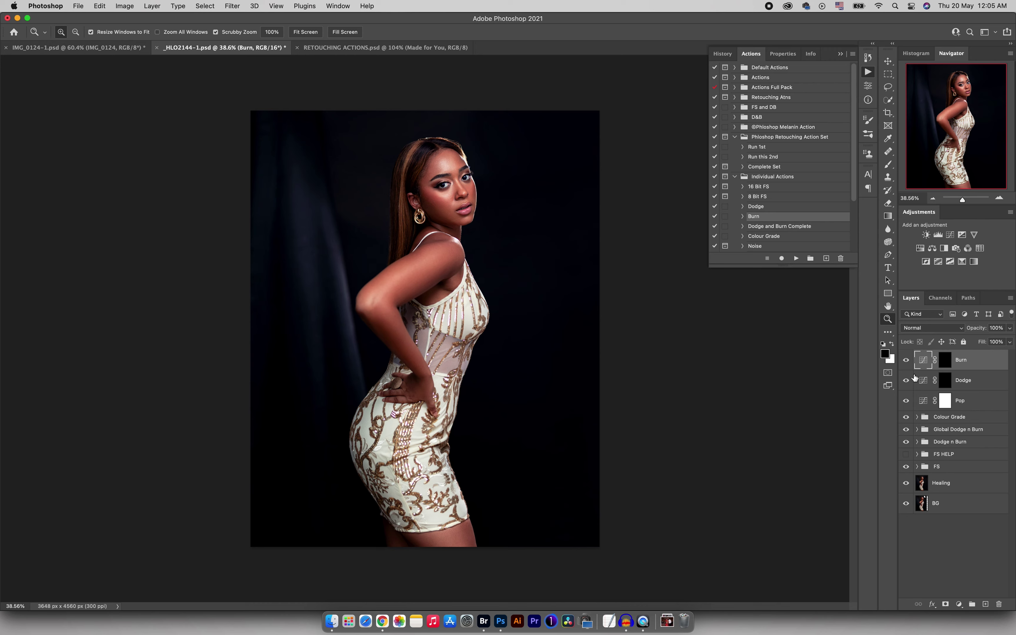
Step: Draw a white radial gradient on the Dodge layer's mask, from below the face outward to the dark backdrop beside the hip
{"action": "left_click", "coordinate": [948, 380]}
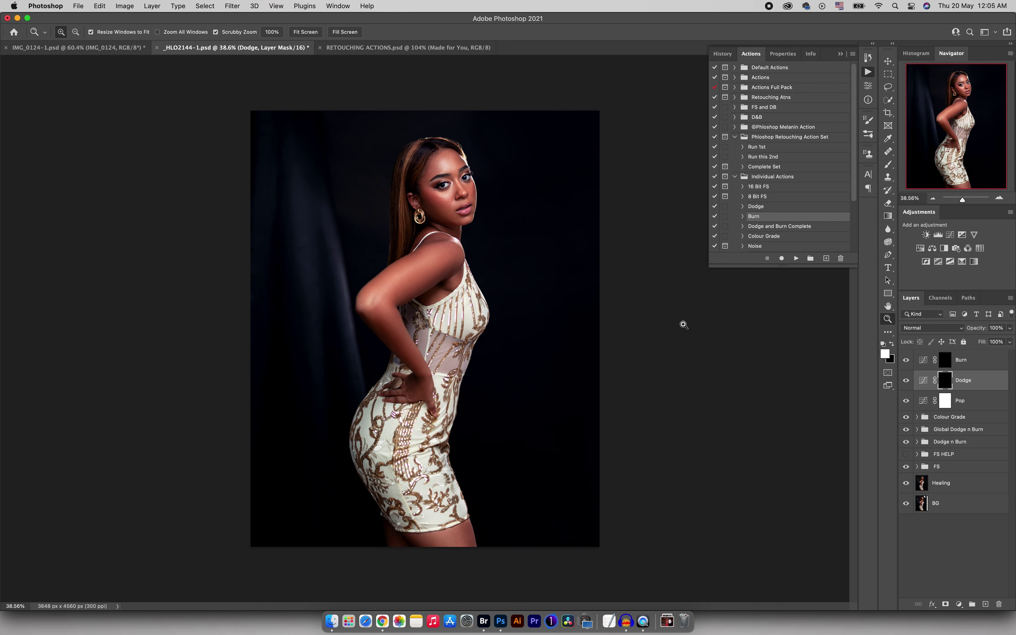
{"action": "key", "text": "g"}
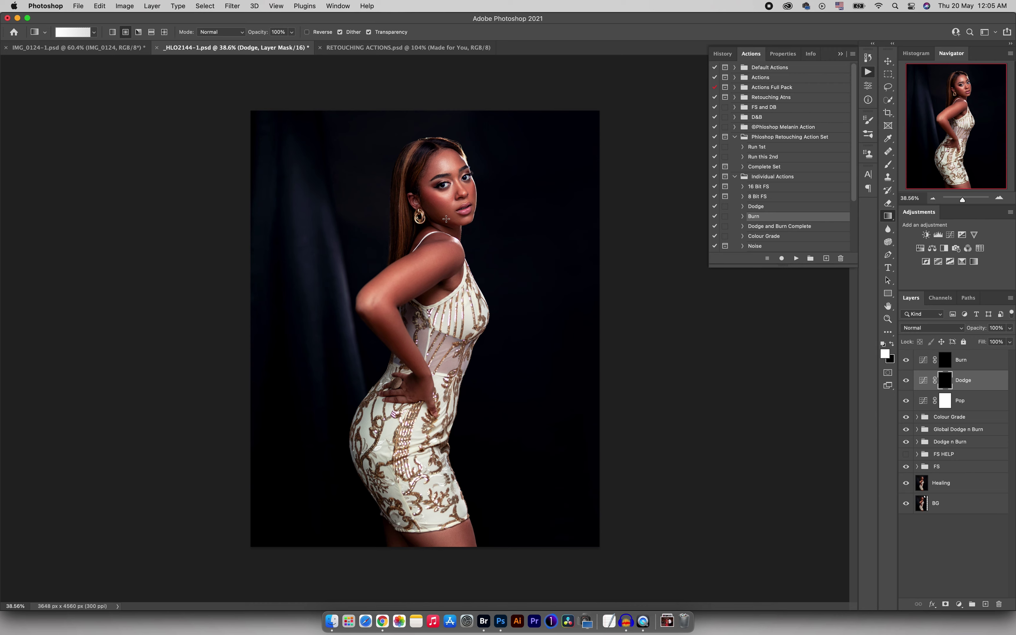
{"action": "mouse_move", "coordinate": [448, 221]}
{"action": "left_mouse_down"}
{"action": "mouse_move", "coordinate": [365, 324]}
{"action": "mouse_move", "coordinate": [283, 396]}
{"action": "left_mouse_up"}
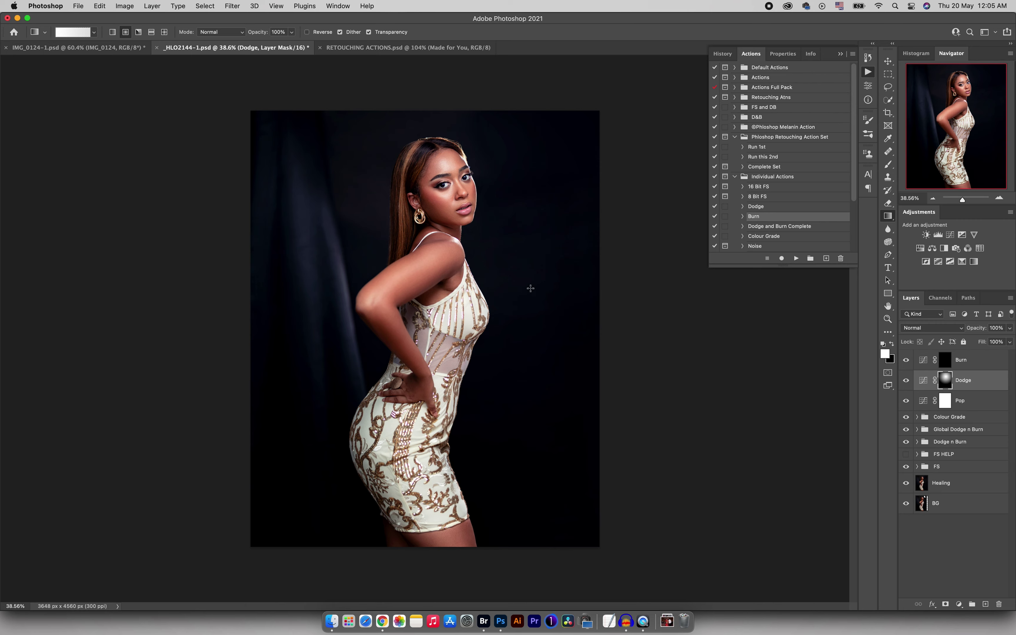
Step: Select the Burn layer's mask with the Dodge layer hidden, and set the Burn layer's opacity to 44%
{"action": "left_click", "coordinate": [906, 380]}
{"action": "left_click", "coordinate": [947, 364]}
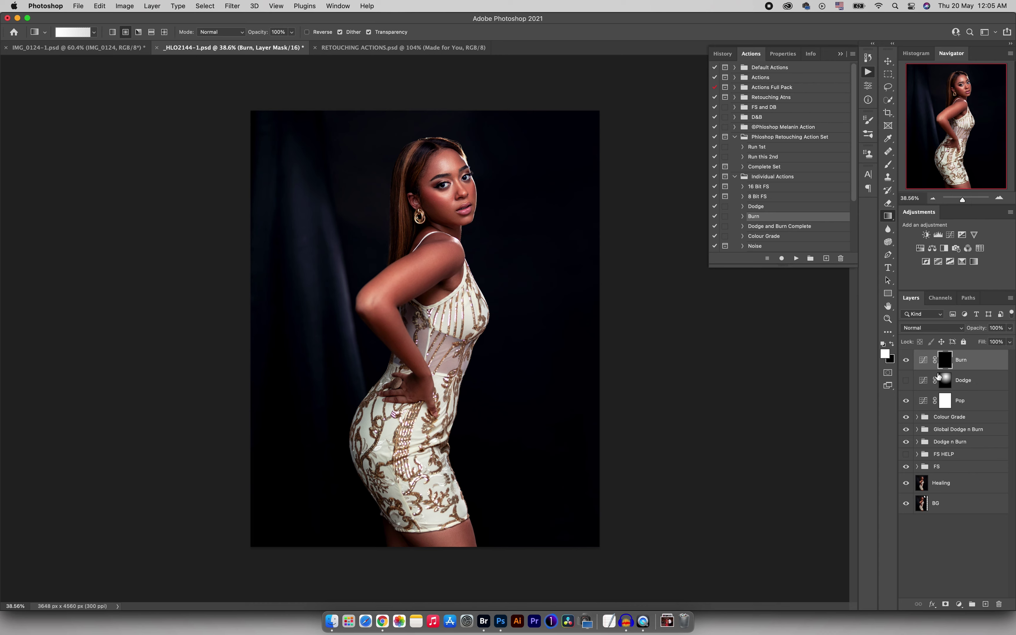
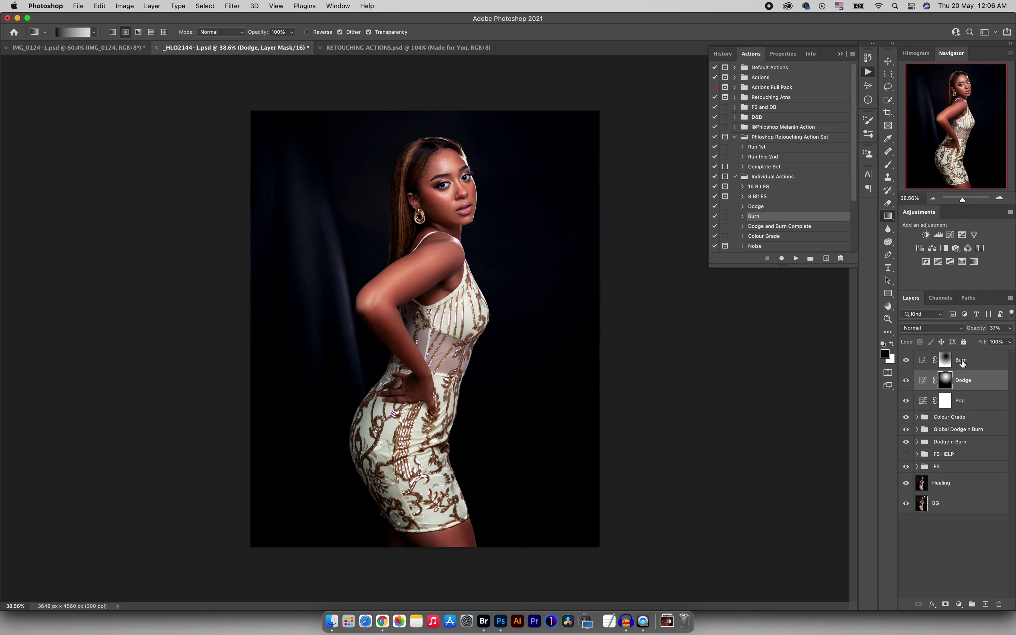
{"action": "left_click_drag", "start_coordinate": [971, 332], "coordinate": [945, 338]}
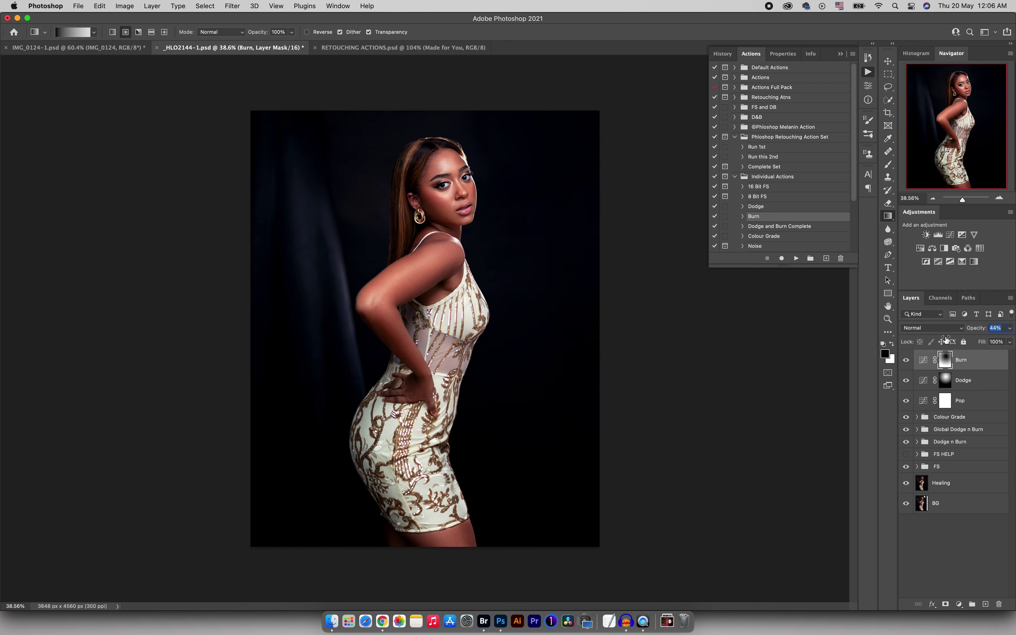
Step: Group the Burn and Dodge layers, name the group Focus Light, and compare the portrait with and without it
{"action": "left_click", "coordinate": [982, 381], "text": "shift"}
{"action": "key", "text": "super+g"}
{"action": "double_click", "coordinate": [943, 356]}
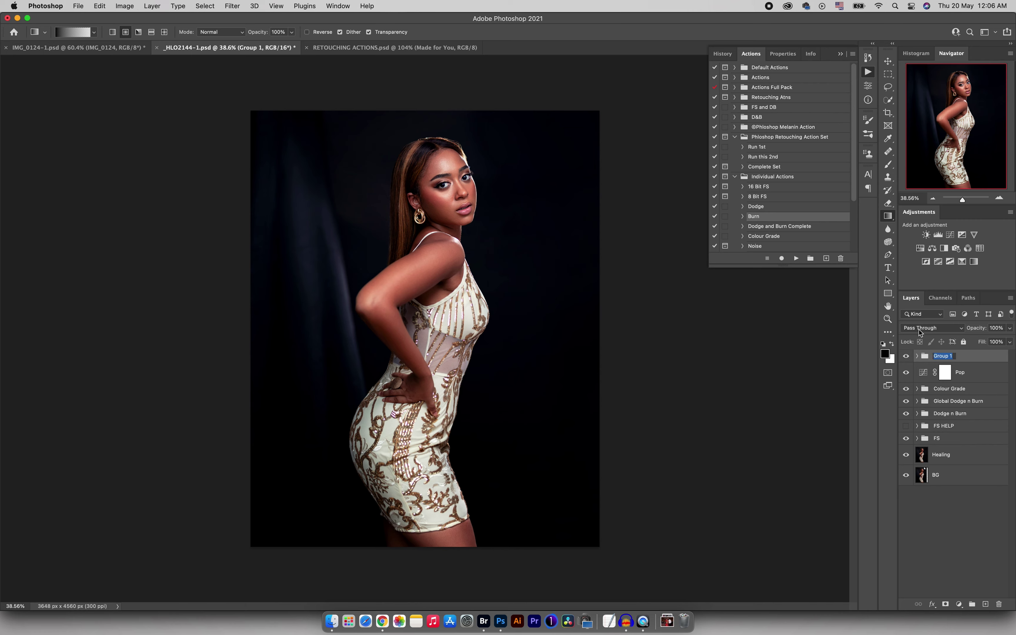
{"action": "type", "text": "Focus Light"}
{"action": "key", "text": "Return"}
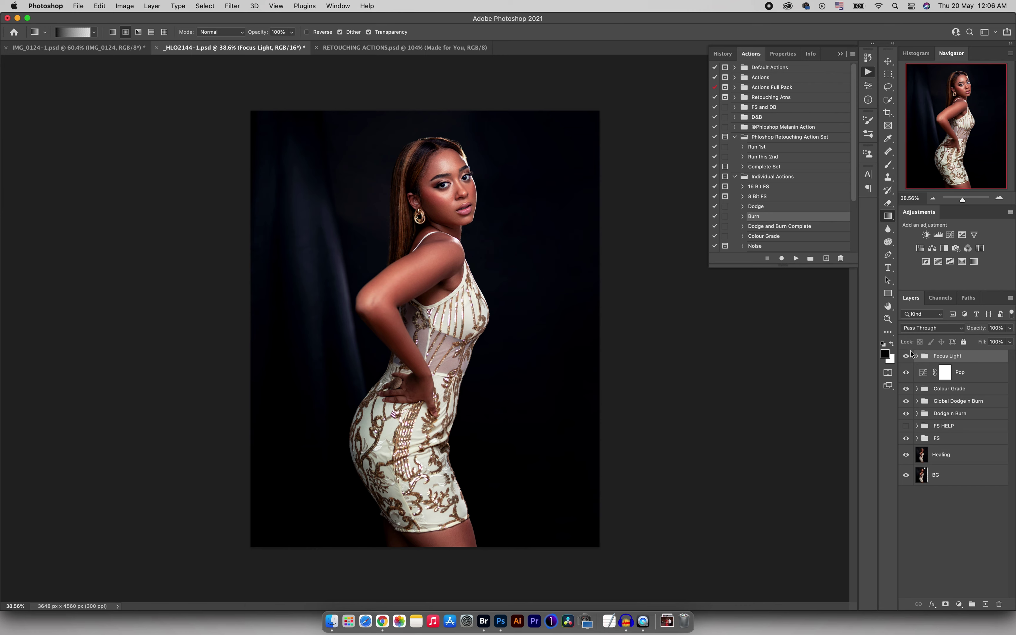
{"action": "left_click", "coordinate": [906, 356]}
{"action": "left_click", "coordinate": [906, 357]}
Step: Run the Noise action from the Individual Actions set with monochromatic Gaussian noise at an amount of 89.49%
{"action": "left_click_drag", "start_coordinate": [855, 152], "coordinate": [855, 188]}
{"action": "left_click", "coordinate": [755, 187]}
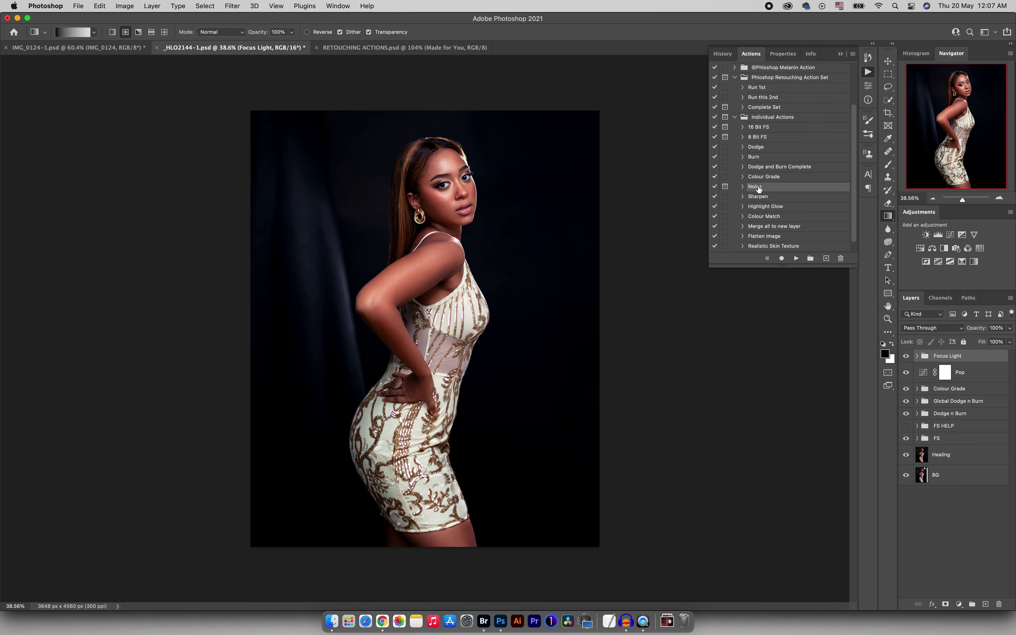
{"action": "left_click", "coordinate": [796, 259]}
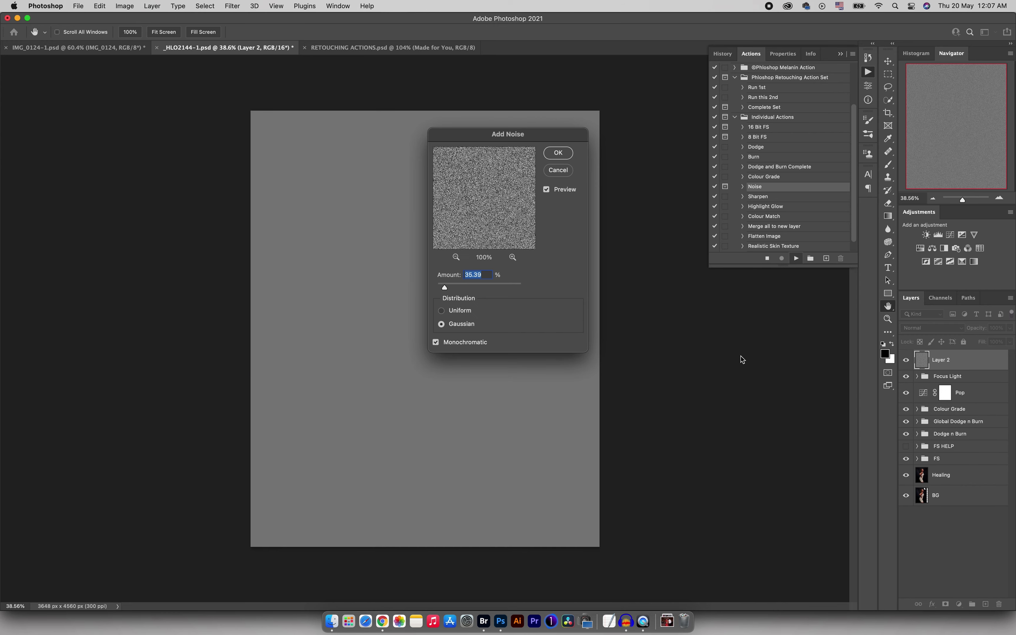
{"action": "left_click_drag", "start_coordinate": [519, 131], "coordinate": [683, 112]}
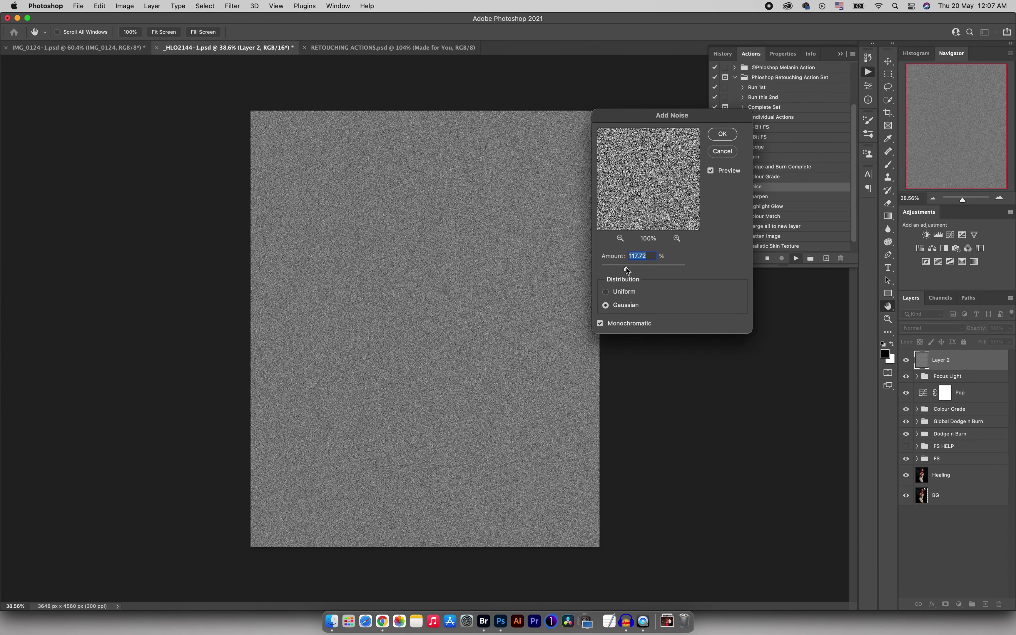
{"action": "left_click", "coordinate": [600, 324]}
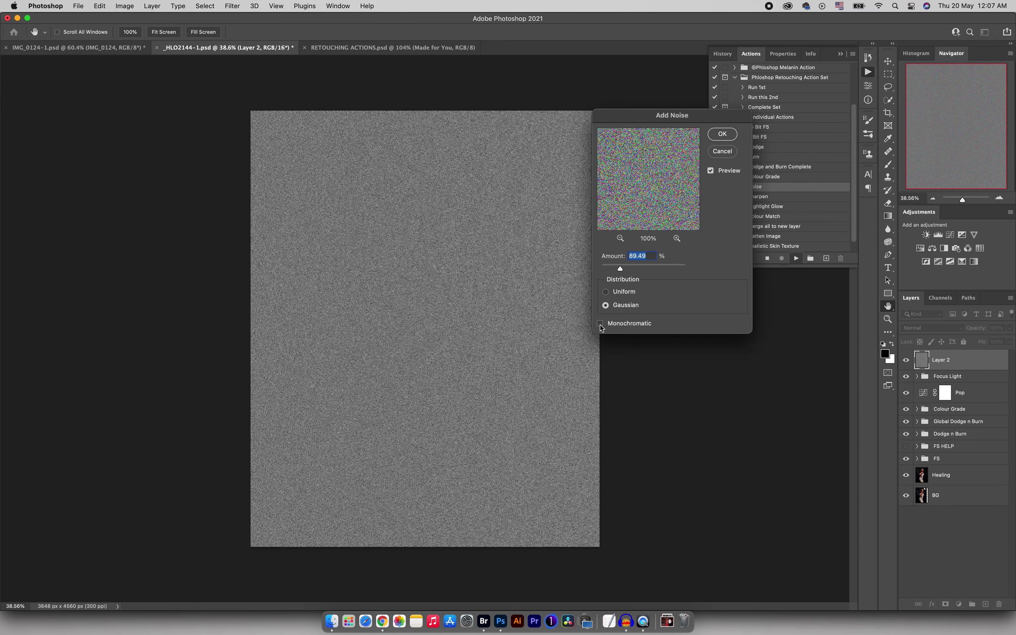
{"action": "left_click", "coordinate": [600, 324]}
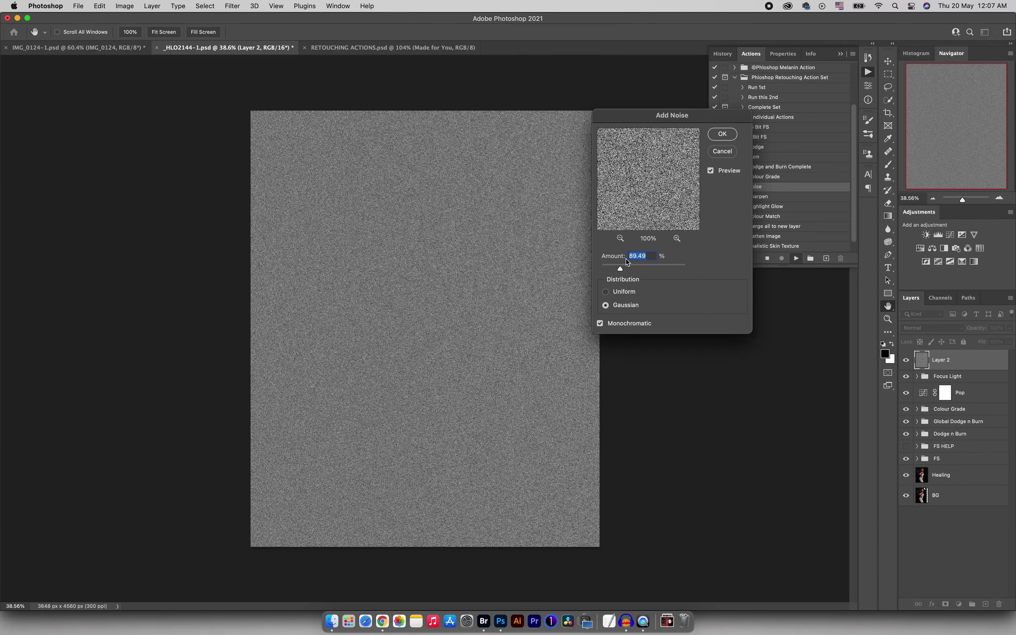
{"action": "left_click", "coordinate": [721, 134]}
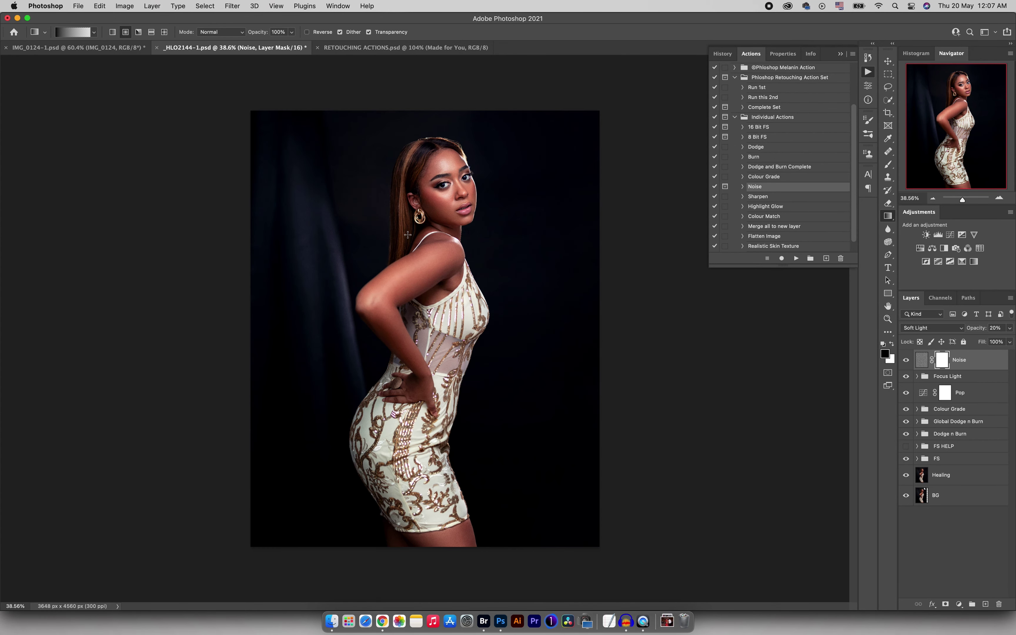
Step: Compare the skin texture of the face up close with and without the Noise layer
{"action": "key", "text": "z"}
{"action": "left_click_drag", "start_coordinate": [461, 199], "coordinate": [529, 199]}
{"action": "left_click", "coordinate": [905, 362]}
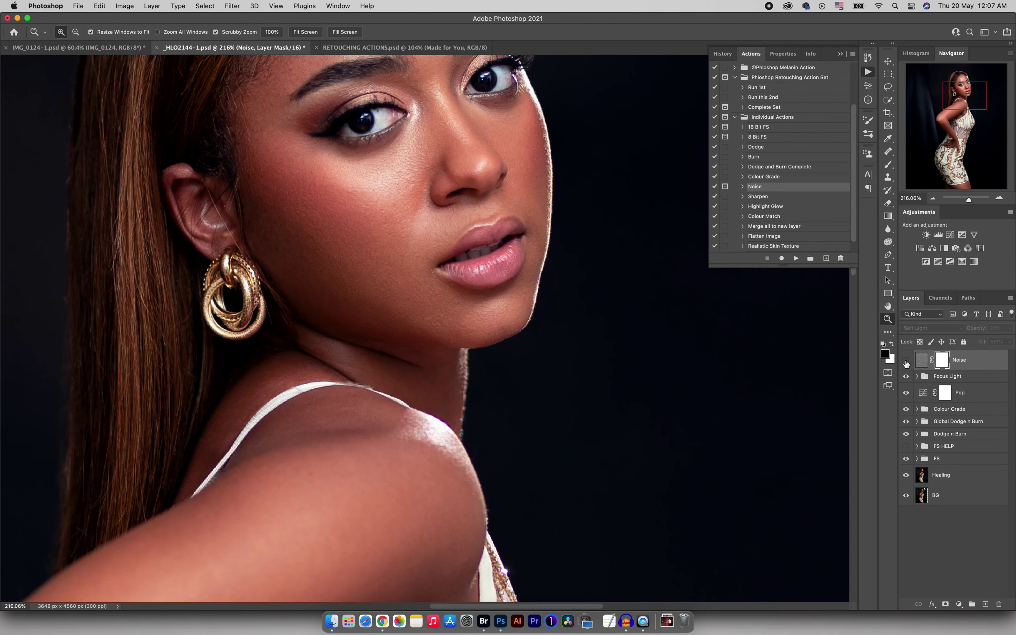
{"action": "left_click", "coordinate": [905, 361]}
{"action": "left_click_drag", "start_coordinate": [540, 304], "coordinate": [495, 324]}
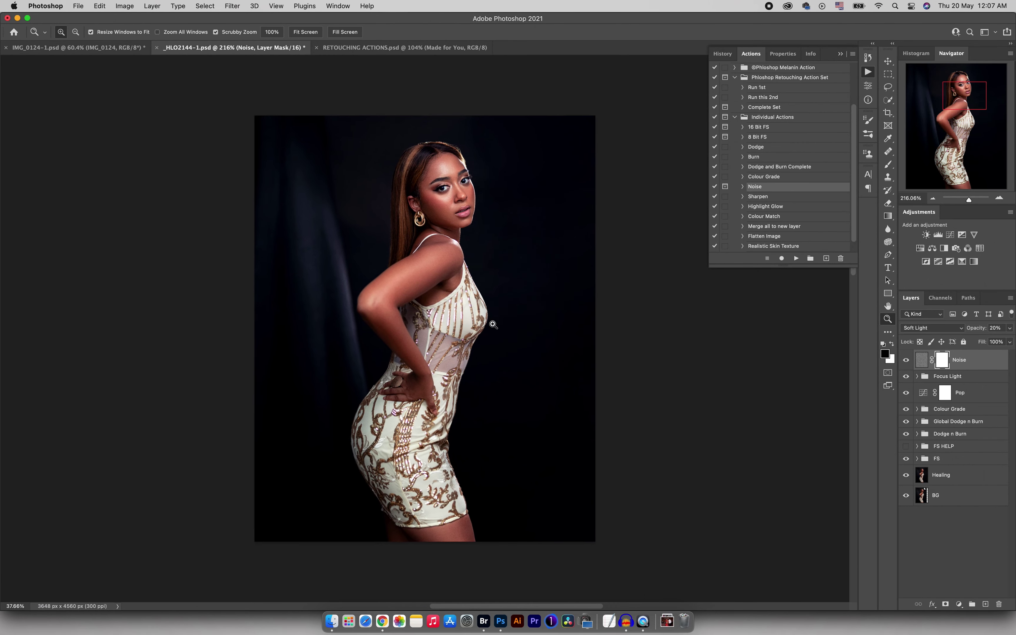
Step: Try different opacities on the Noise layer, from 17% through a much stronger setting to 20%, checking the grain on the skin
{"action": "left_click_drag", "start_coordinate": [980, 331], "coordinate": [979, 333]}
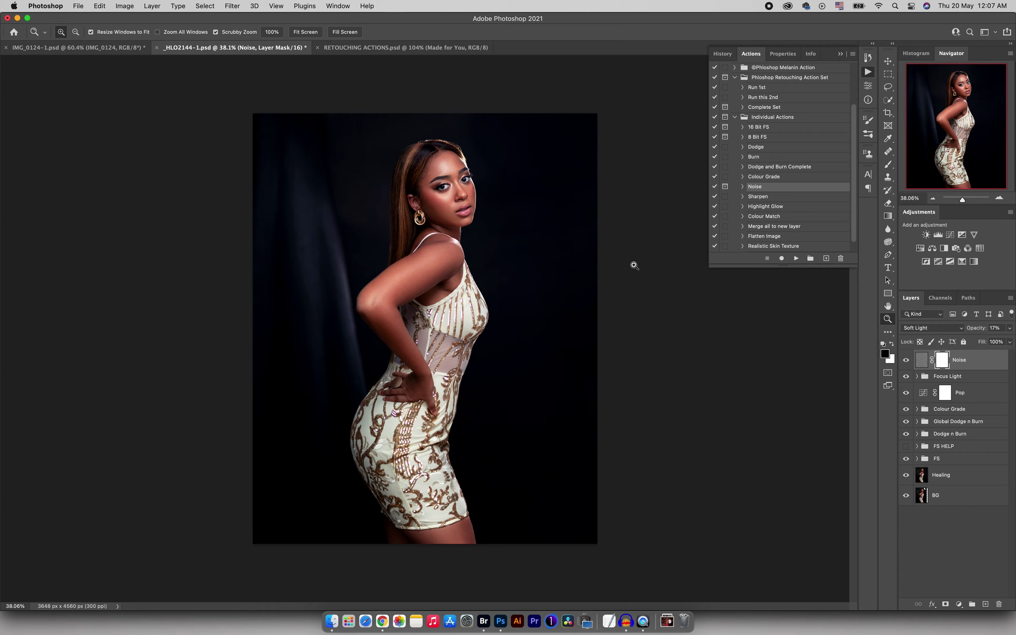
{"action": "left_click_drag", "start_coordinate": [473, 210], "coordinate": [552, 208]}
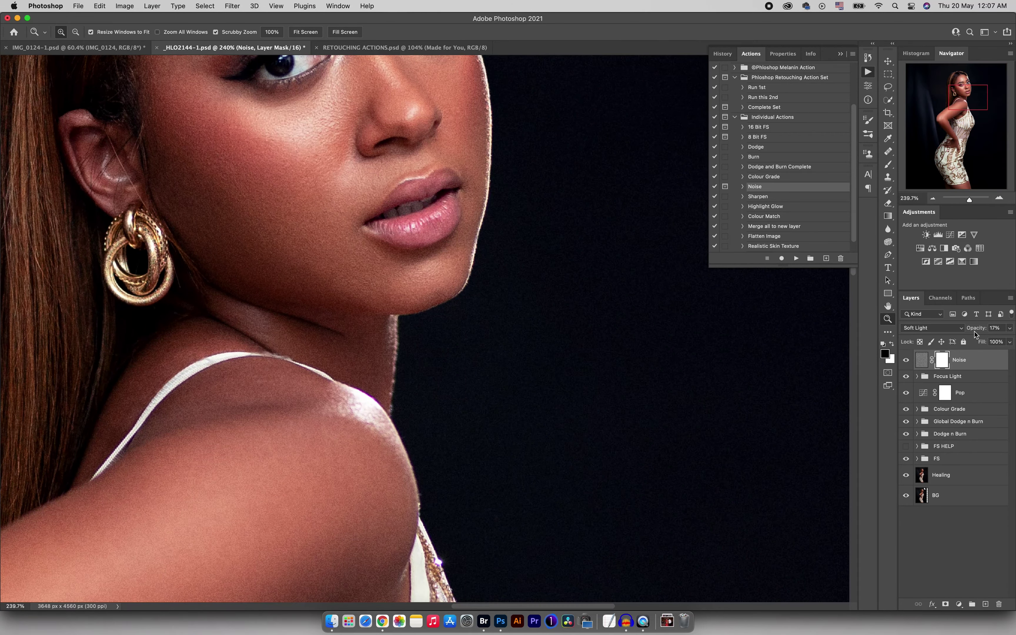
{"action": "left_click_drag", "start_coordinate": [976, 332], "coordinate": [1014, 329]}
{"action": "mouse_move", "coordinate": [546, 265]}
{"action": "left_mouse_down"}
{"action": "mouse_move", "coordinate": [514, 271]}
{"action": "mouse_move", "coordinate": [547, 271]}
{"action": "left_mouse_up"}
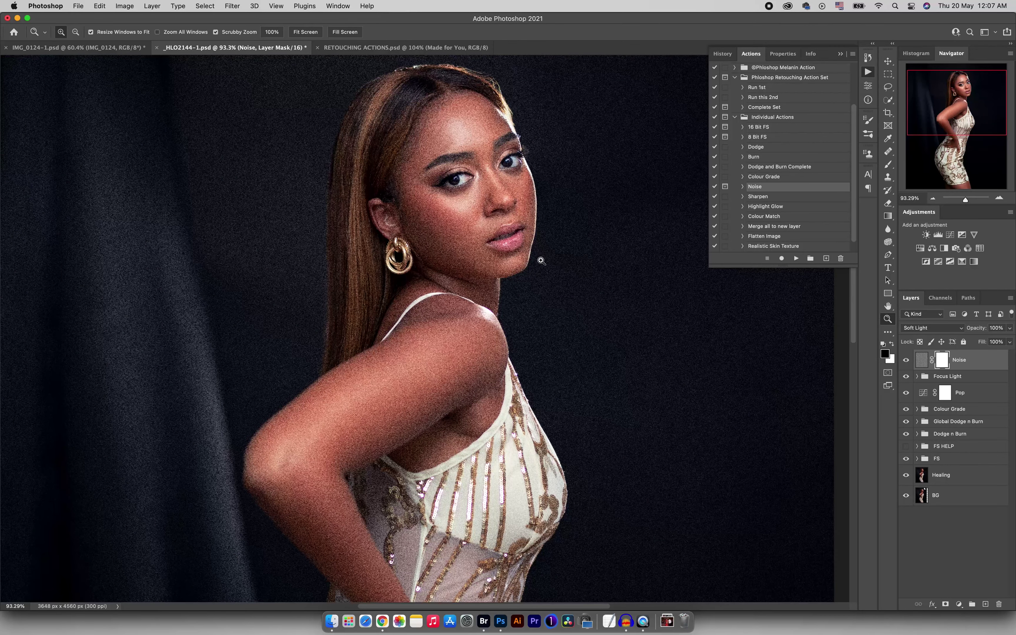
{"action": "left_click", "coordinate": [994, 327]}
{"action": "type", "text": "20"}
{"action": "key", "text": "Return"}
Step: Set the Noise layer's opacity to 10% while examining the grain up close, and return to the full portrait
{"action": "left_click_drag", "start_coordinate": [489, 269], "coordinate": [546, 268]}
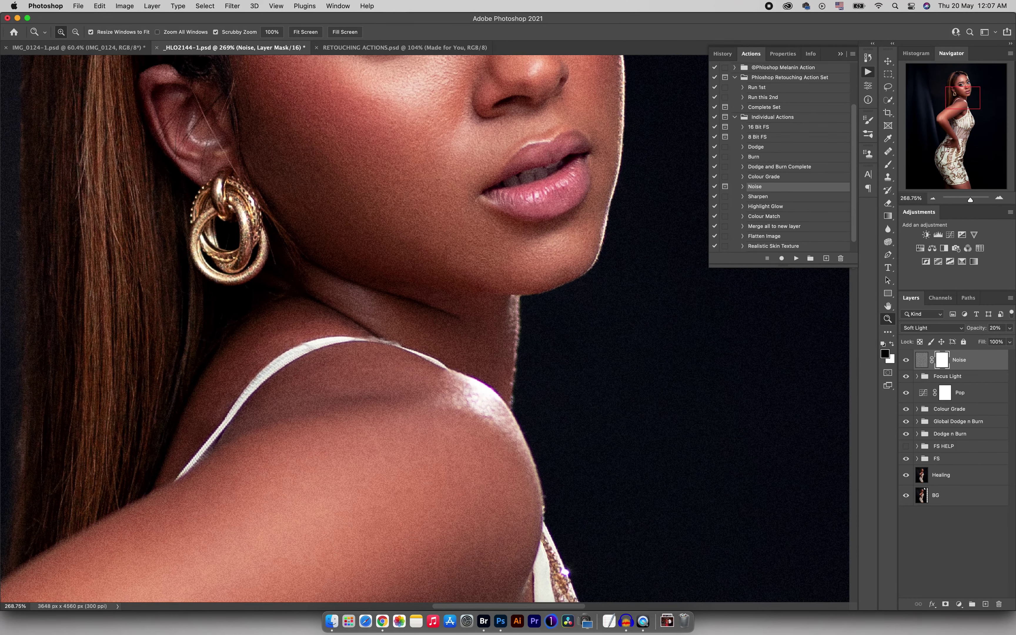
{"action": "type", "text": "10"}
{"action": "key", "text": "Return"}
{"action": "left_click_drag", "start_coordinate": [539, 300], "coordinate": [499, 310]}
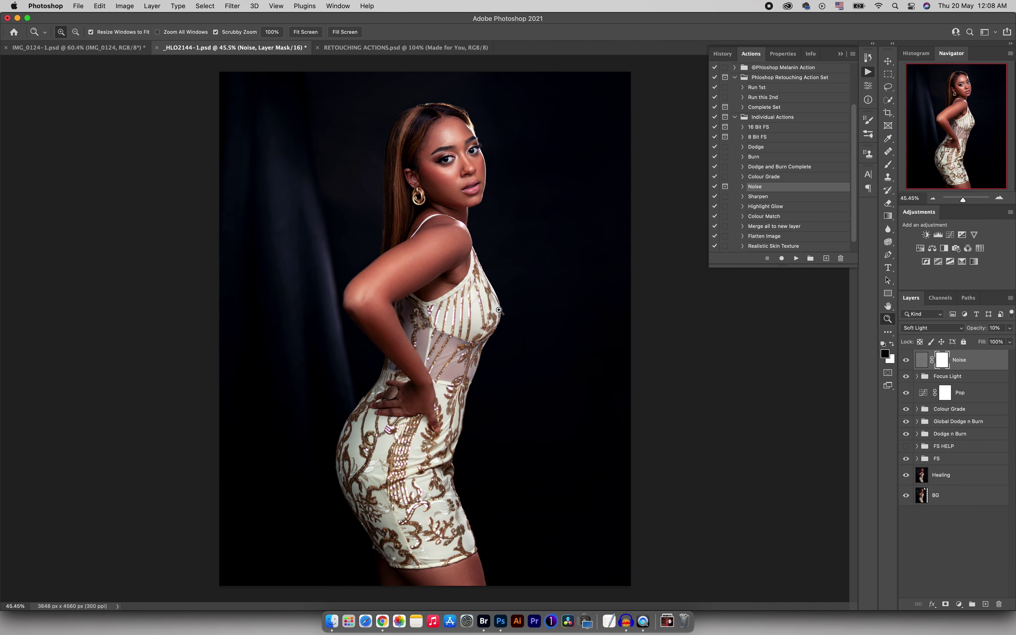
Step: Compare the retouched portrait with the original by isolating the BG layer and restoring the other layers
{"action": "key", "text": "alt"}
{"action": "left_click", "coordinate": [906, 496], "text": "alt"}
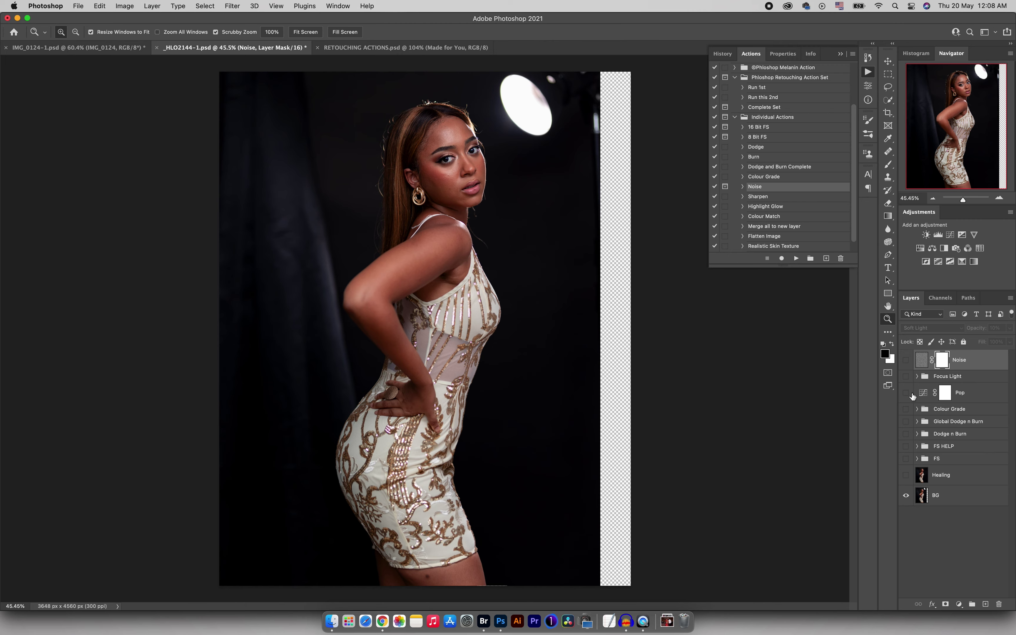
{"action": "left_click", "coordinate": [907, 497], "text": "alt"}
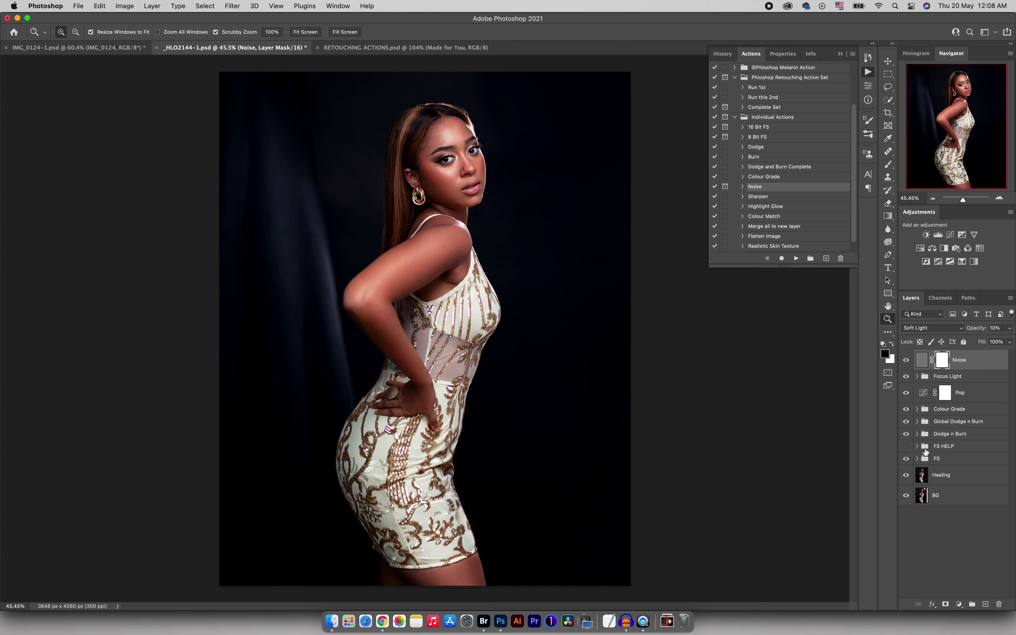
Step: Hide all layers above BG and reveal them one at a time from Healing up to Focus Light, leaving FS HELP hidden, to review each retouching stage
{"action": "left_click_drag", "start_coordinate": [906, 359], "coordinate": [906, 475]}
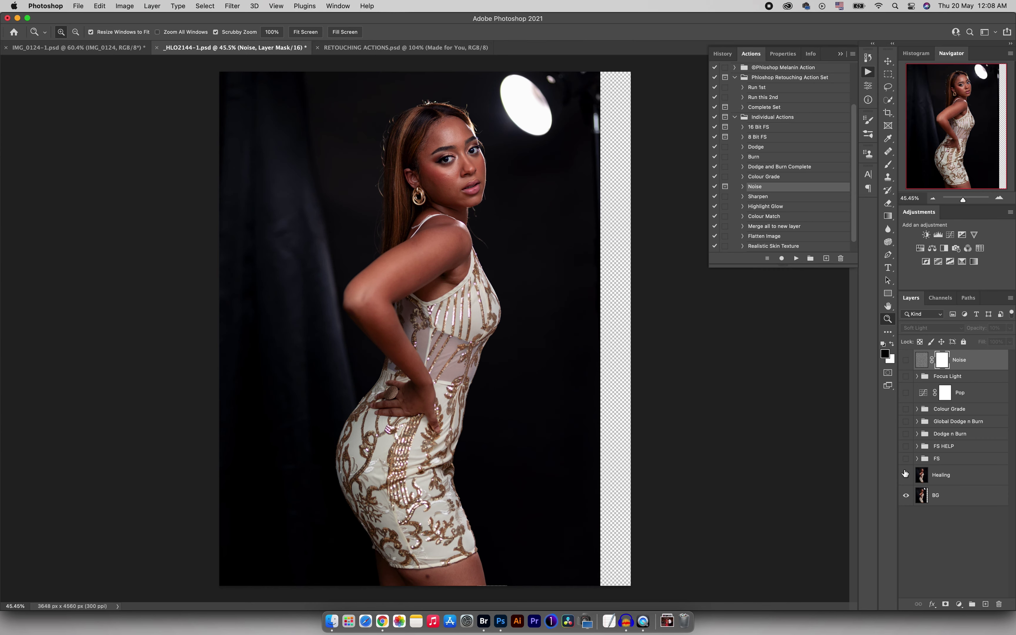
{"action": "left_click", "coordinate": [906, 475]}
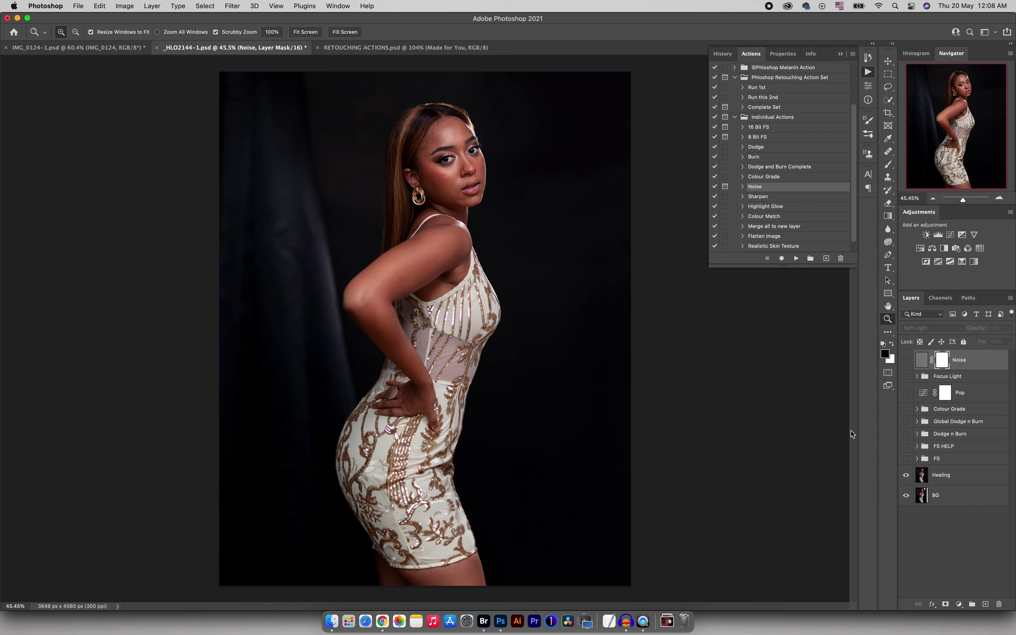
{"action": "left_click", "coordinate": [906, 459]}
{"action": "left_click", "coordinate": [940, 459]}
{"action": "left_click", "coordinate": [905, 435]}
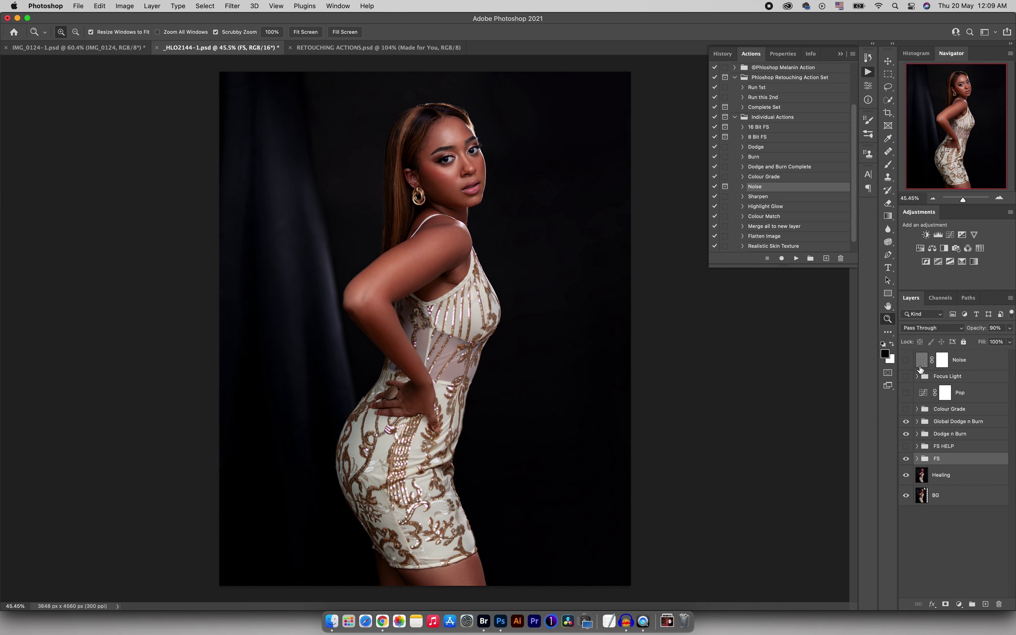
{"action": "left_click", "coordinate": [906, 410]}
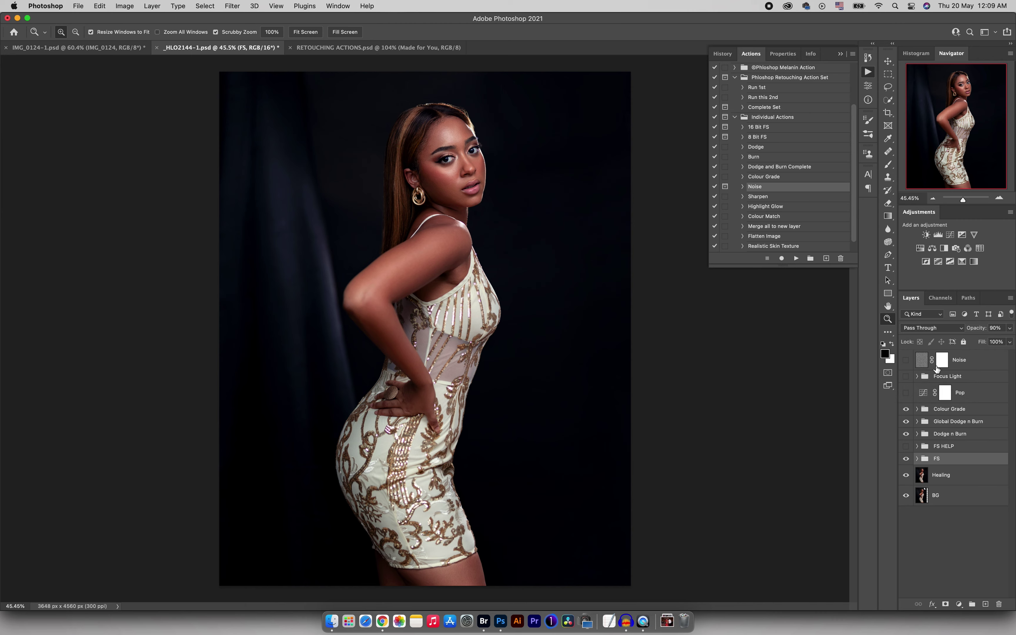
{"action": "left_click", "coordinate": [906, 393]}
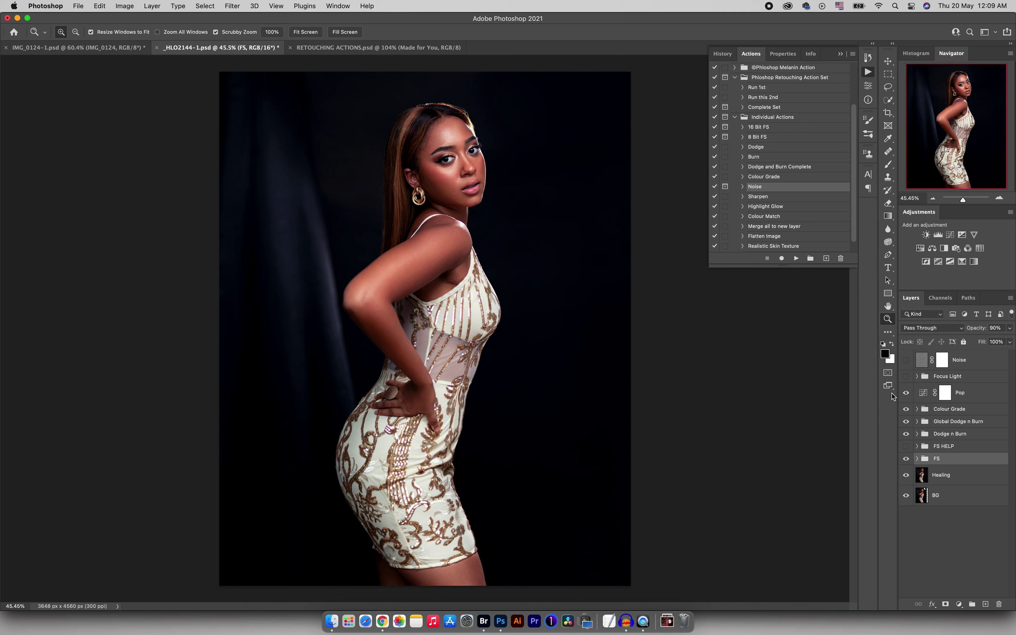
{"action": "left_click", "coordinate": [906, 377]}
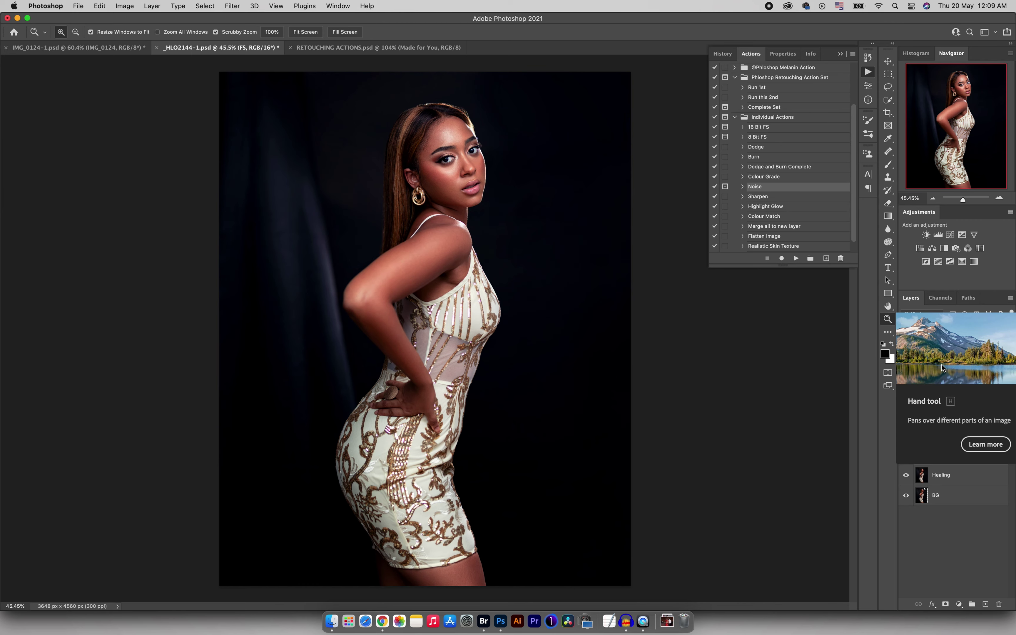
Step: Set the Focus Light group's opacity to 77% and the Pop layer's opacity to 37%
{"action": "left_click", "coordinate": [956, 377]}
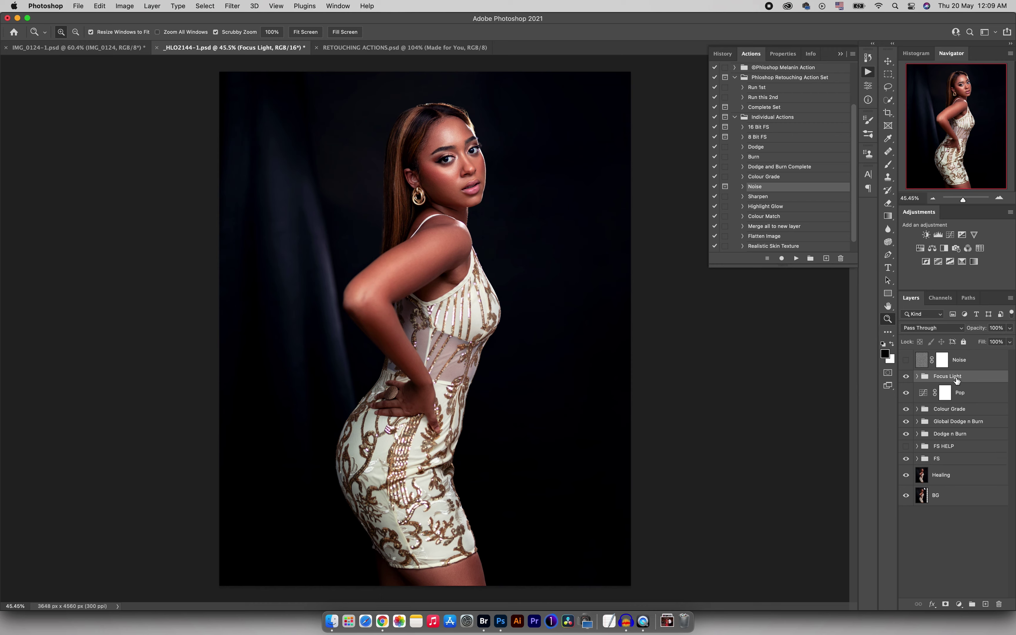
{"action": "left_click_drag", "start_coordinate": [983, 332], "coordinate": [965, 327]}
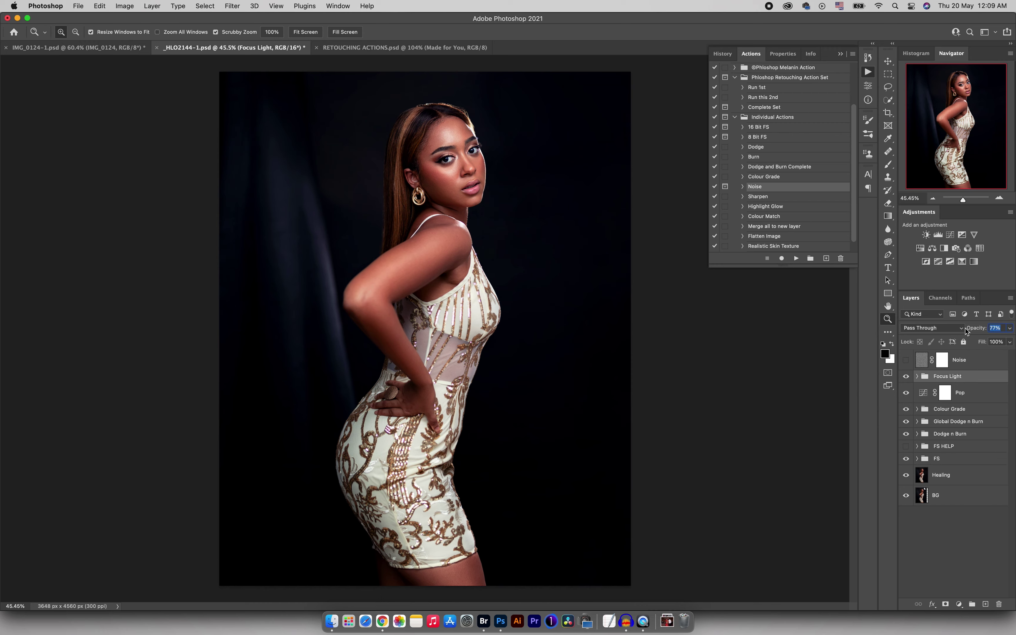
{"action": "left_click", "coordinate": [964, 394]}
{"action": "left_click_drag", "start_coordinate": [975, 332], "coordinate": [970, 331]}
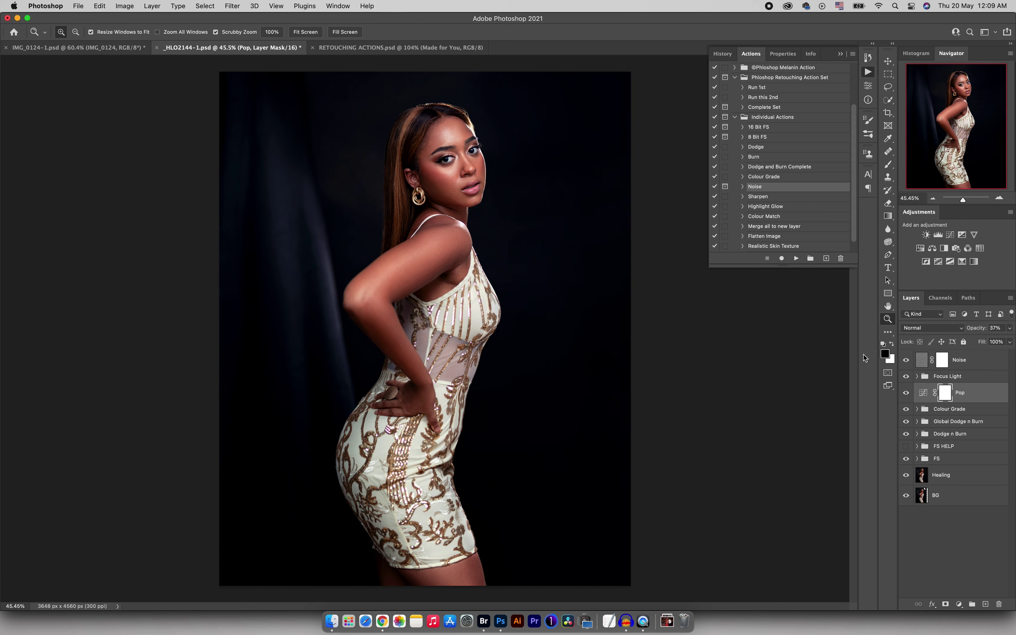
Step: Compare the portrait before and after the opacity adjustments by showing only BG and bringing the retouching layers back
{"action": "left_click", "coordinate": [906, 496], "text": "alt"}
{"action": "left_click", "coordinate": [906, 497], "text": "alt"}
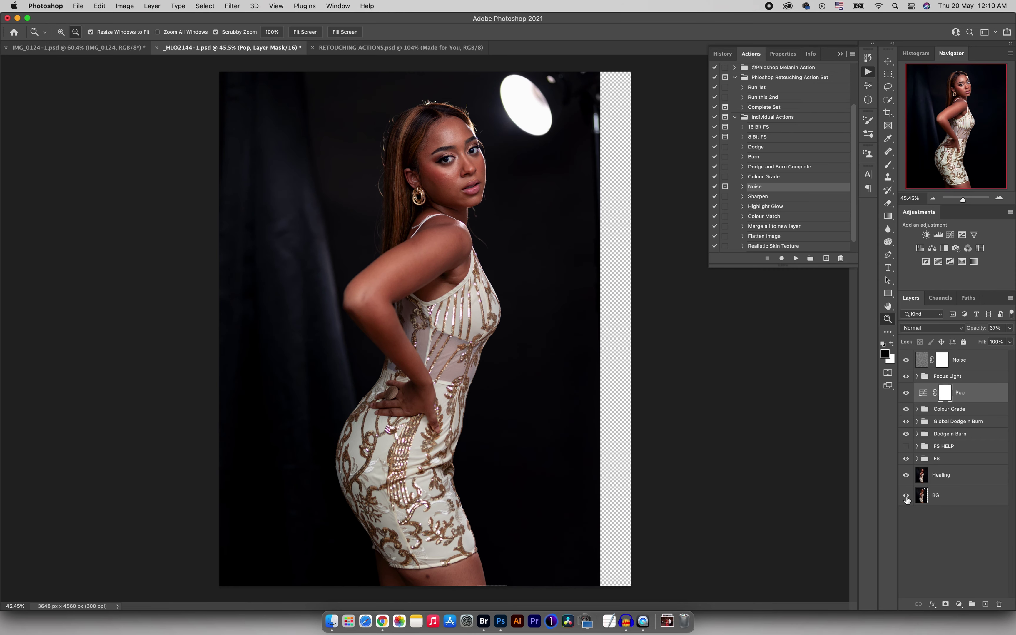